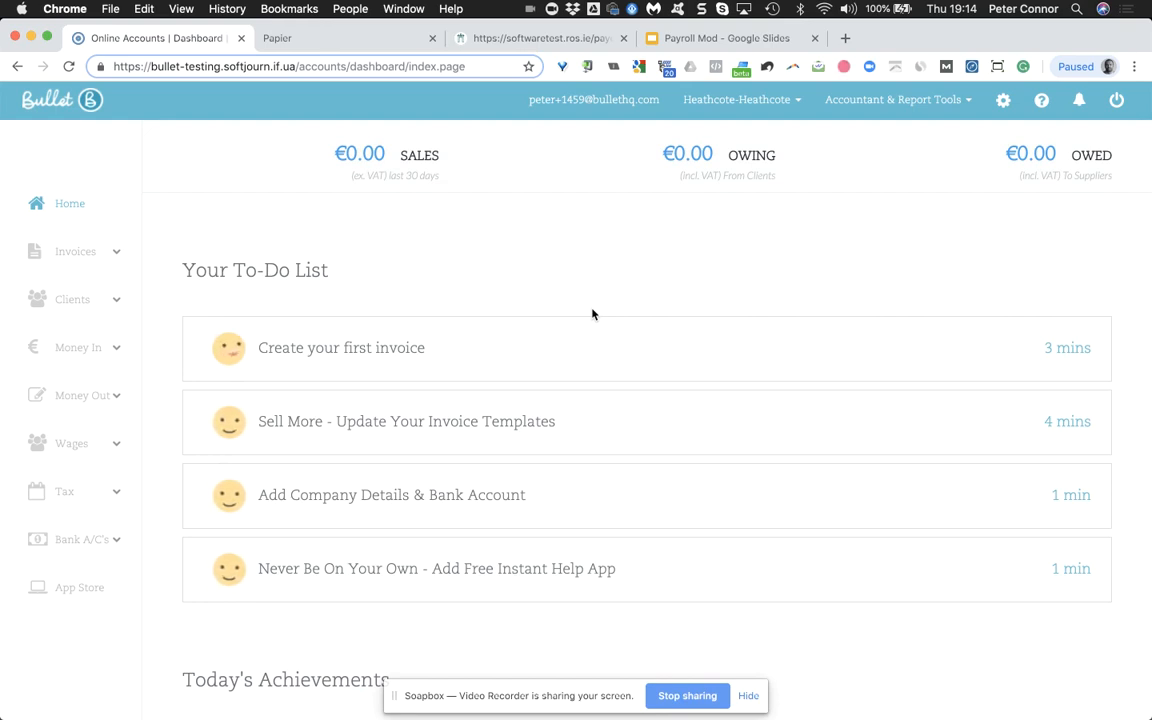
- Start importing an RPN file from the Wages overview and add the Payroll app to the account
left_click(116, 448)
left_click(53, 478)
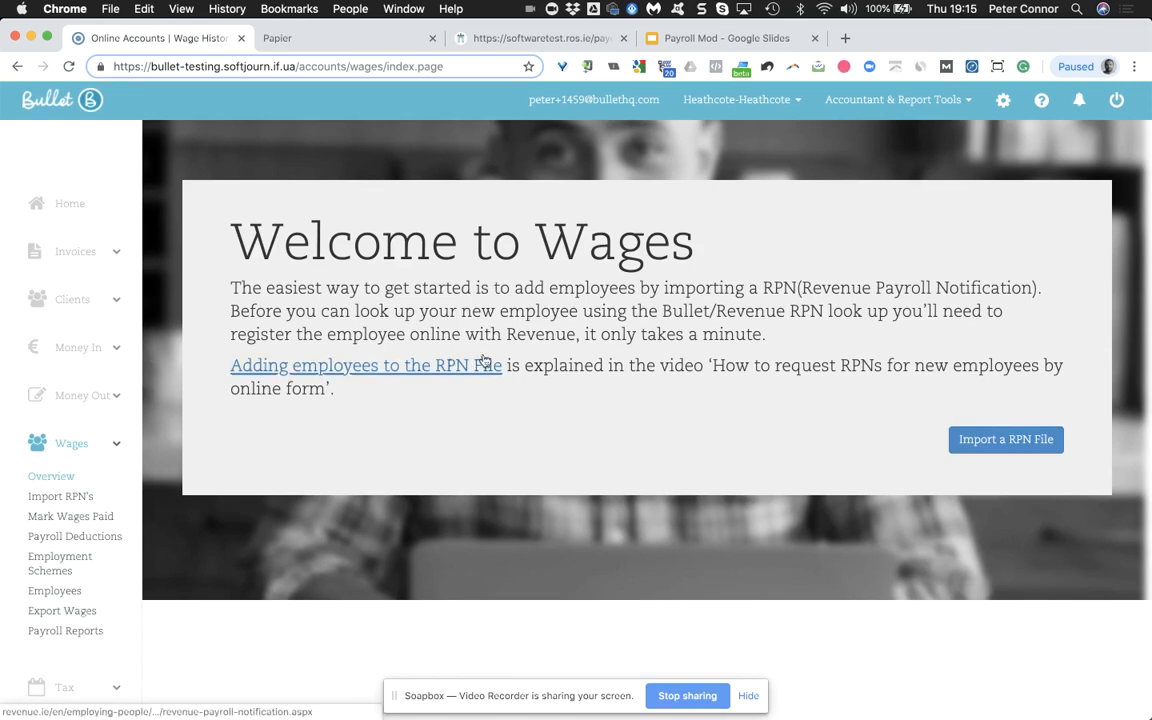
left_click(1000, 440)
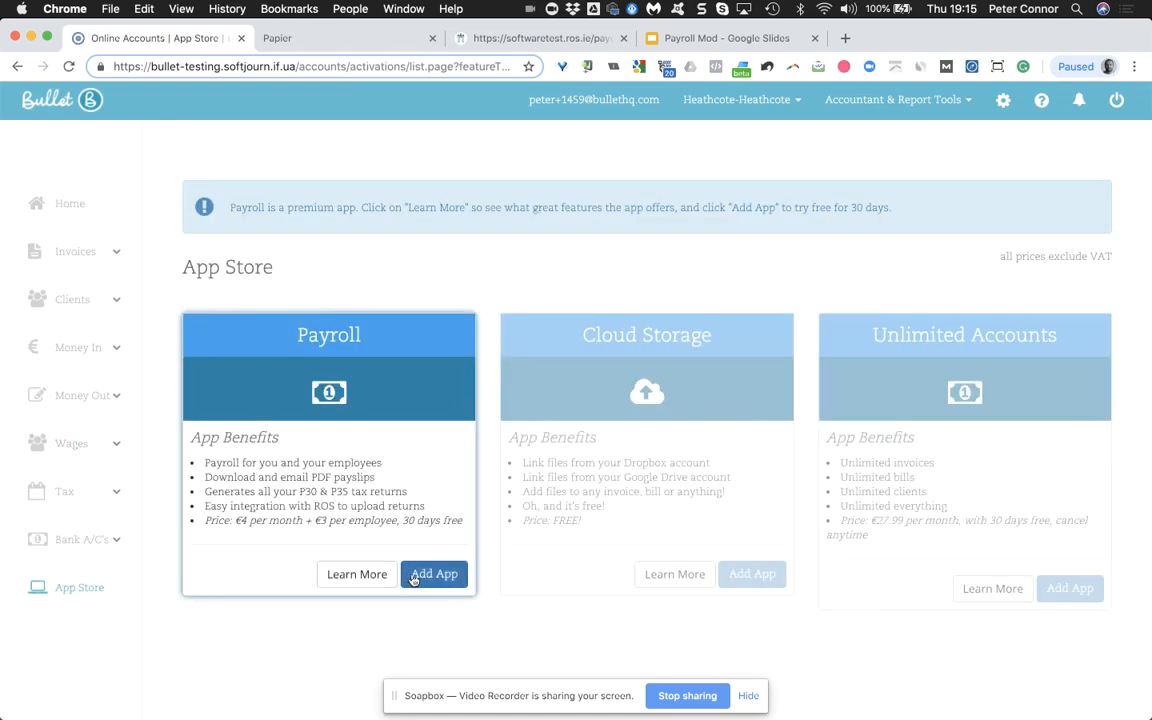
left_click(415, 578)
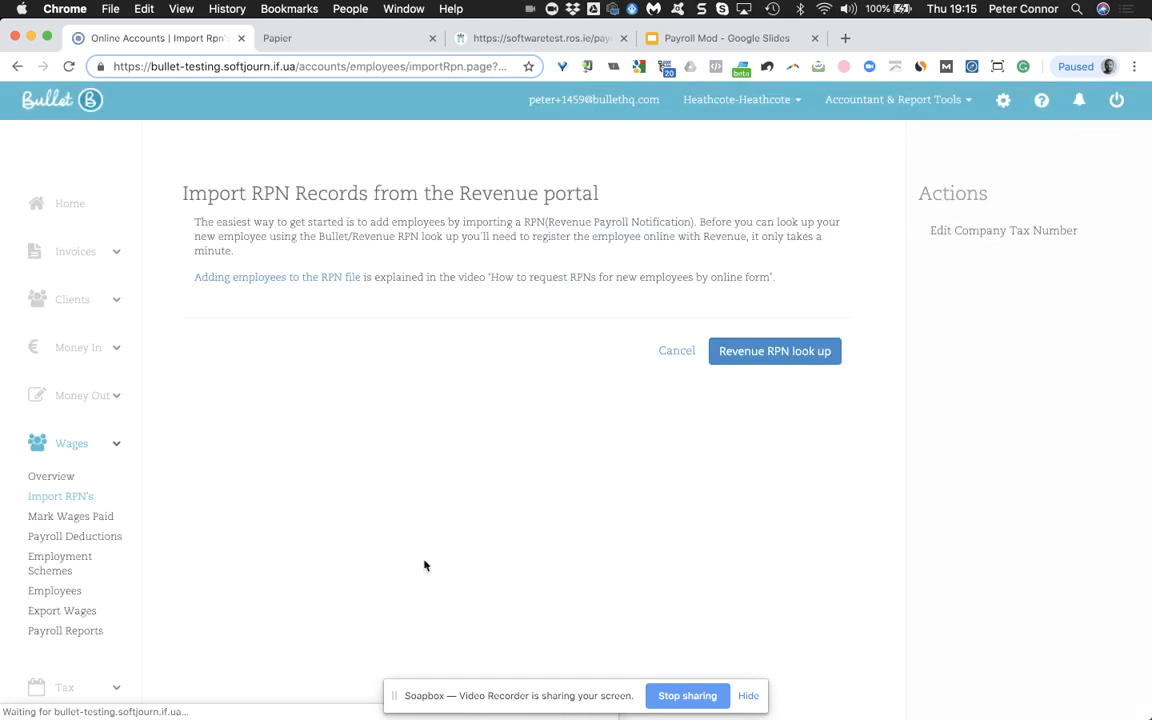
- Start the Revenue RPN look-up and process the selected ROS certificate, using the certificate password copied from the Revenue test page
left_click(800, 357)
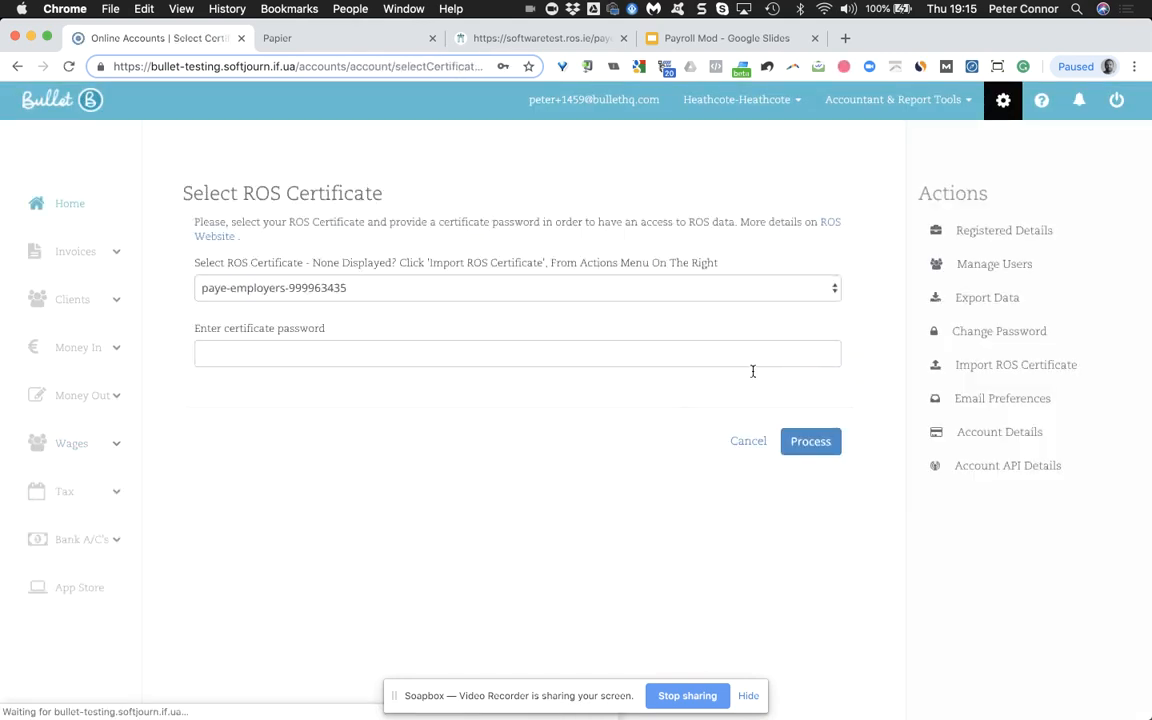
left_click(558, 357)
key("super+v")
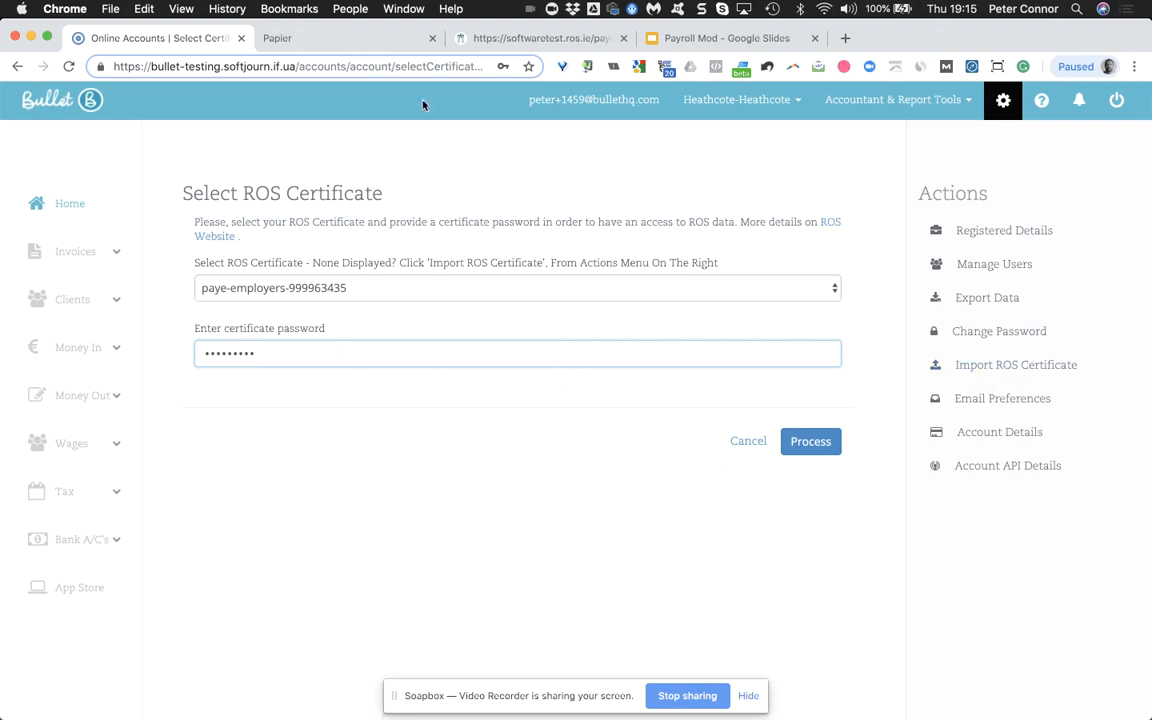
left_click(515, 38)
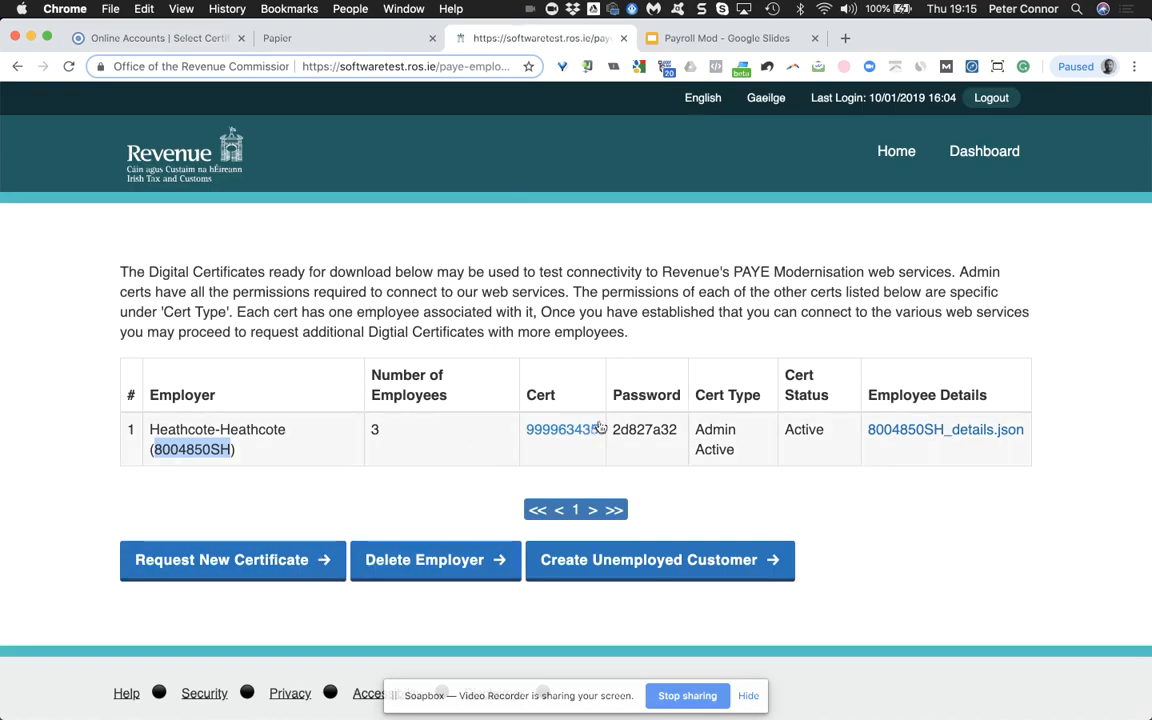
double_click(640, 429)
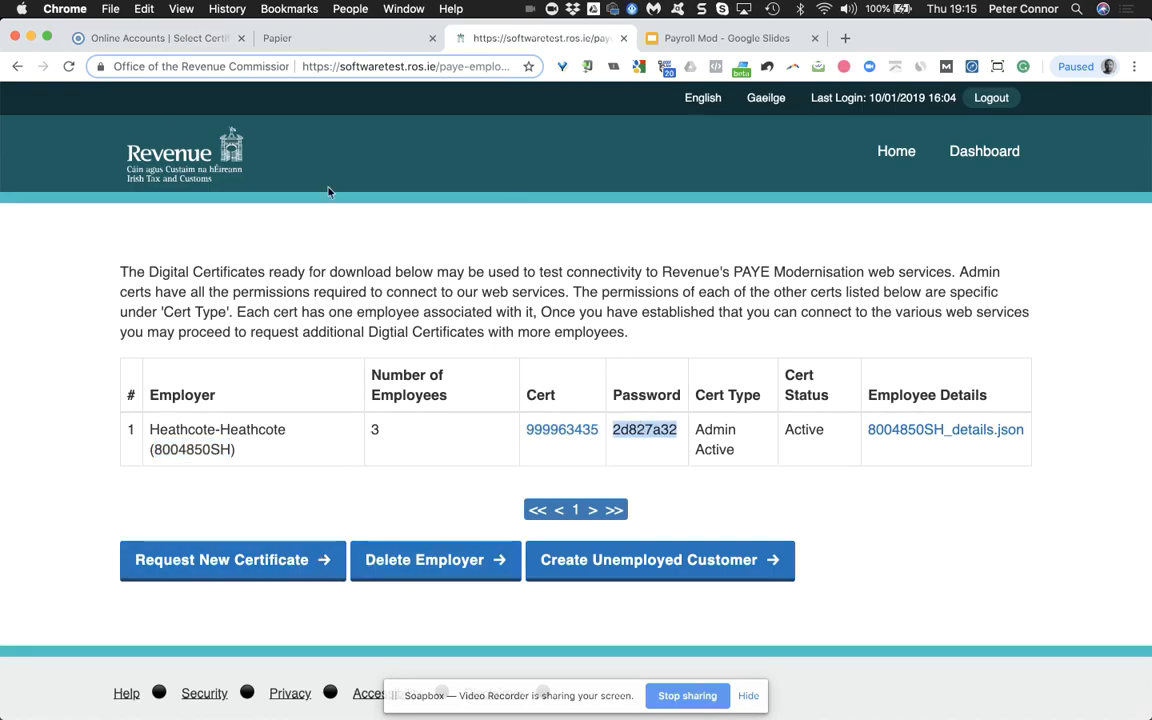
left_click(172, 38)
triple_click(558, 360)
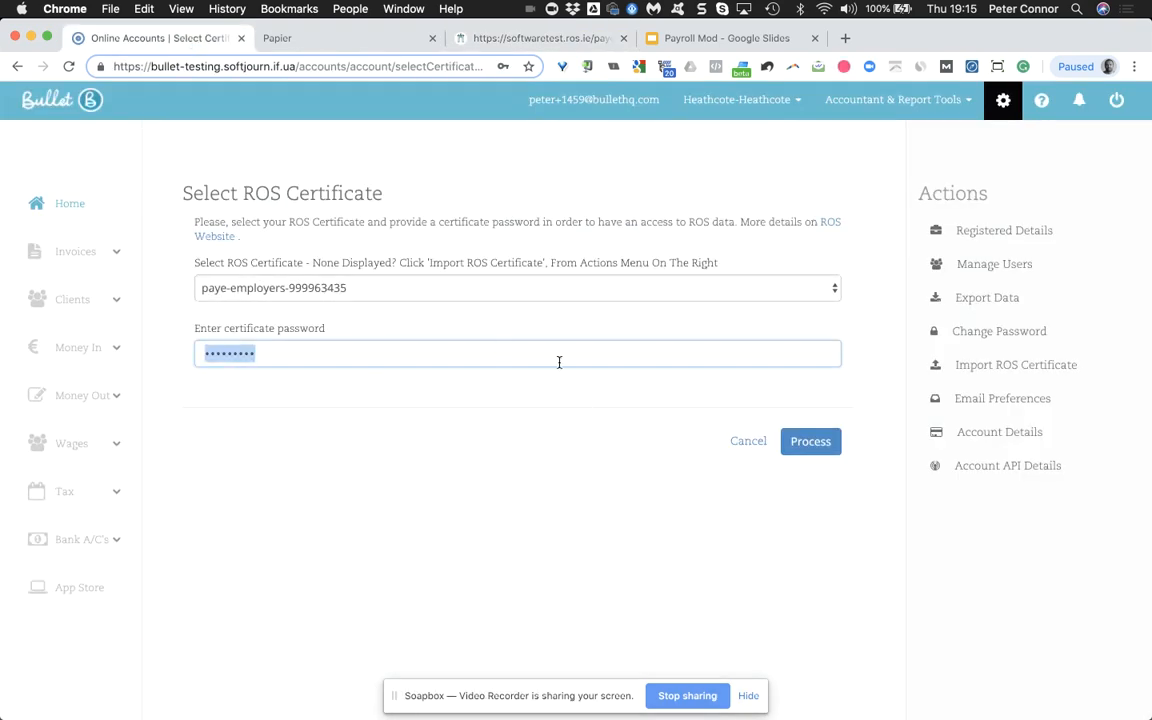
key("super+v")
left_click(819, 461)
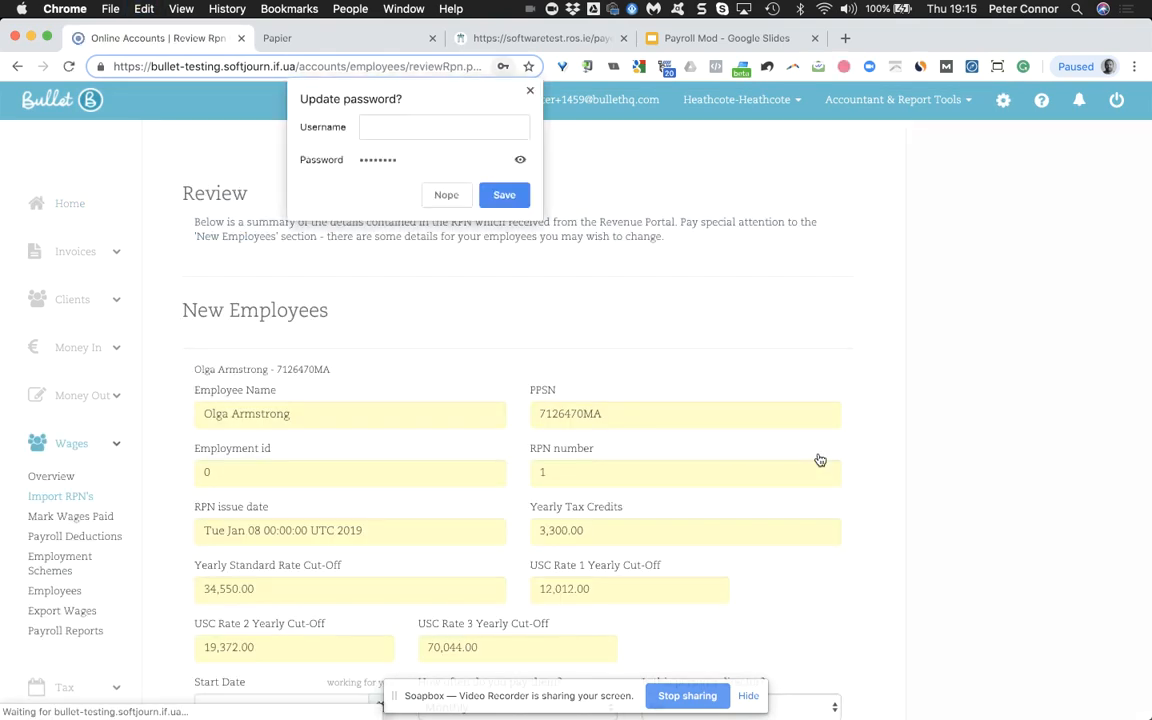
- Dismiss the browser's offer to update the saved password on the RPN review page
scroll(820, 460, "down", 5)
left_click(503, 70)
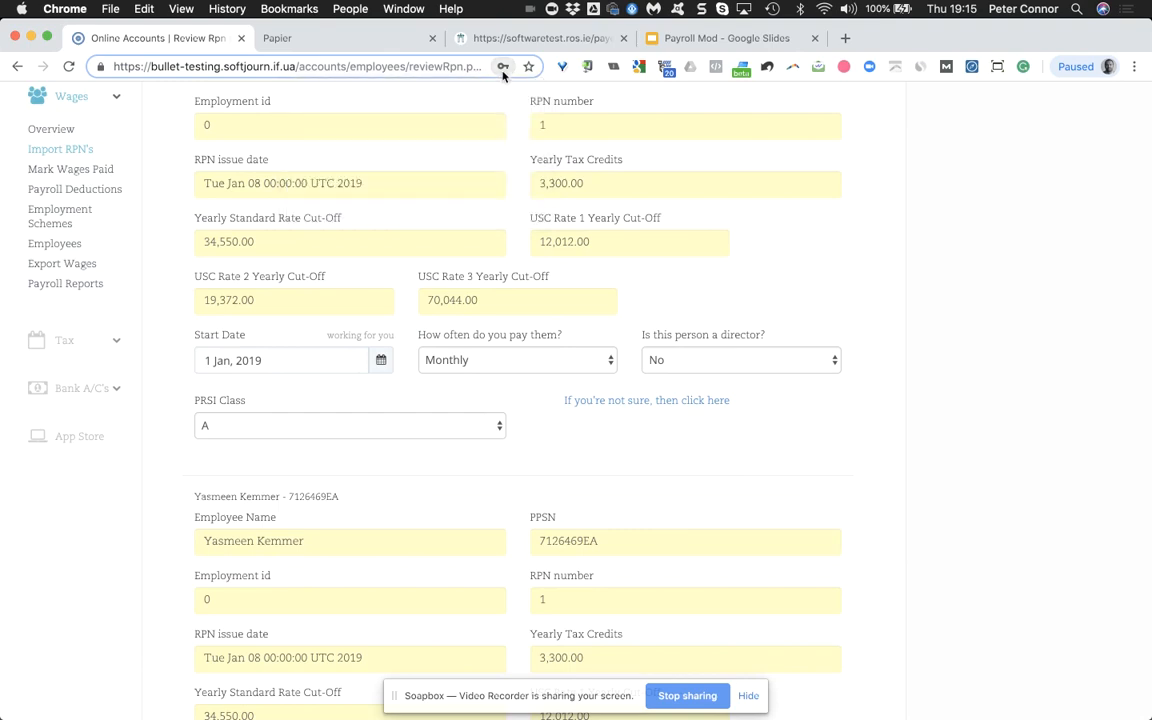
left_click(503, 68)
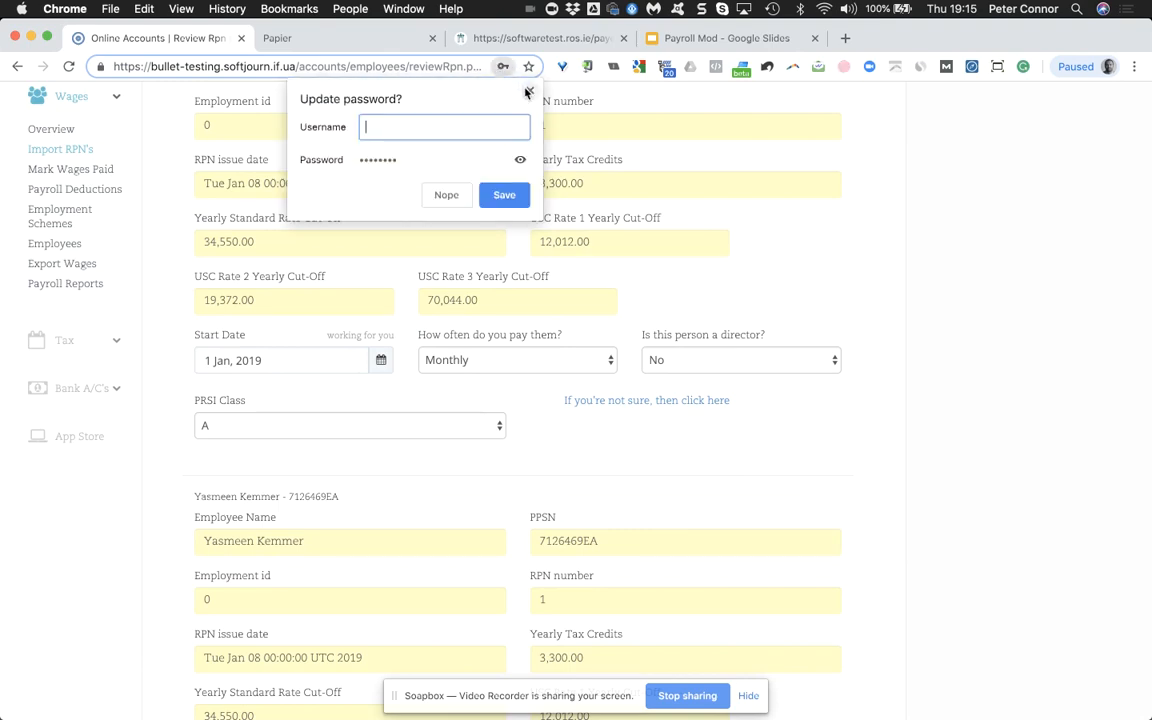
left_click(530, 90)
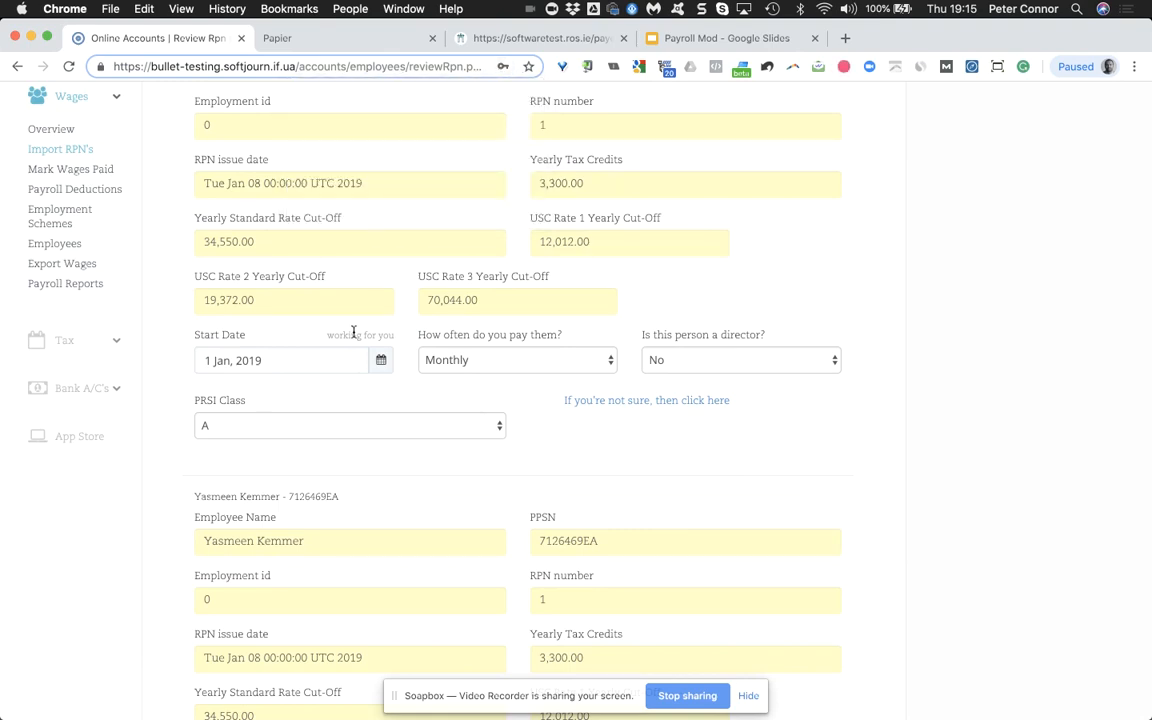
- Check the first new employee's PRSI class with the PRSI Class Helper, answering No to every question
left_click(635, 402)
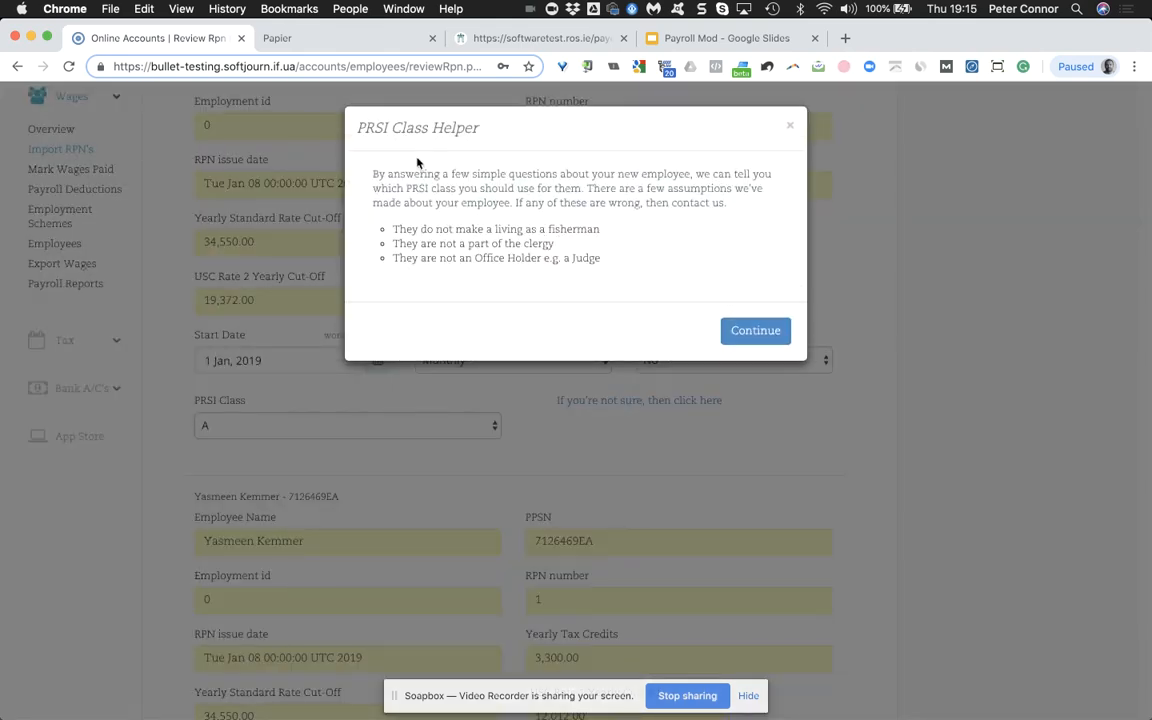
left_click(745, 330)
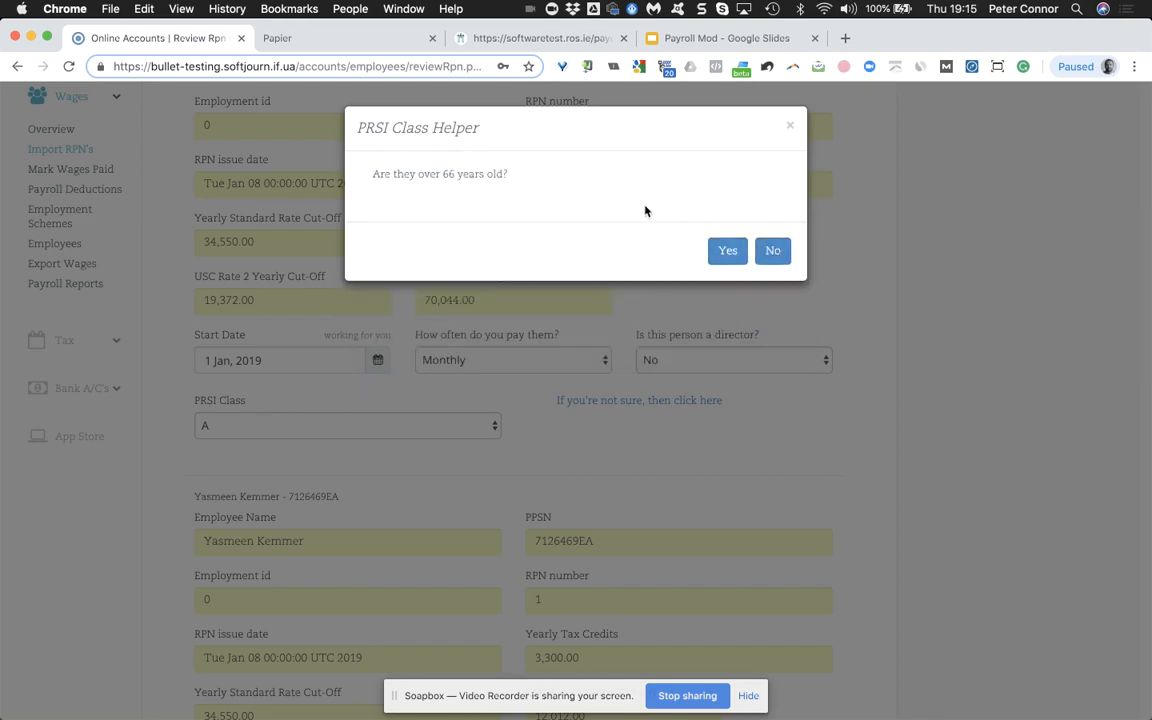
left_click(771, 251)
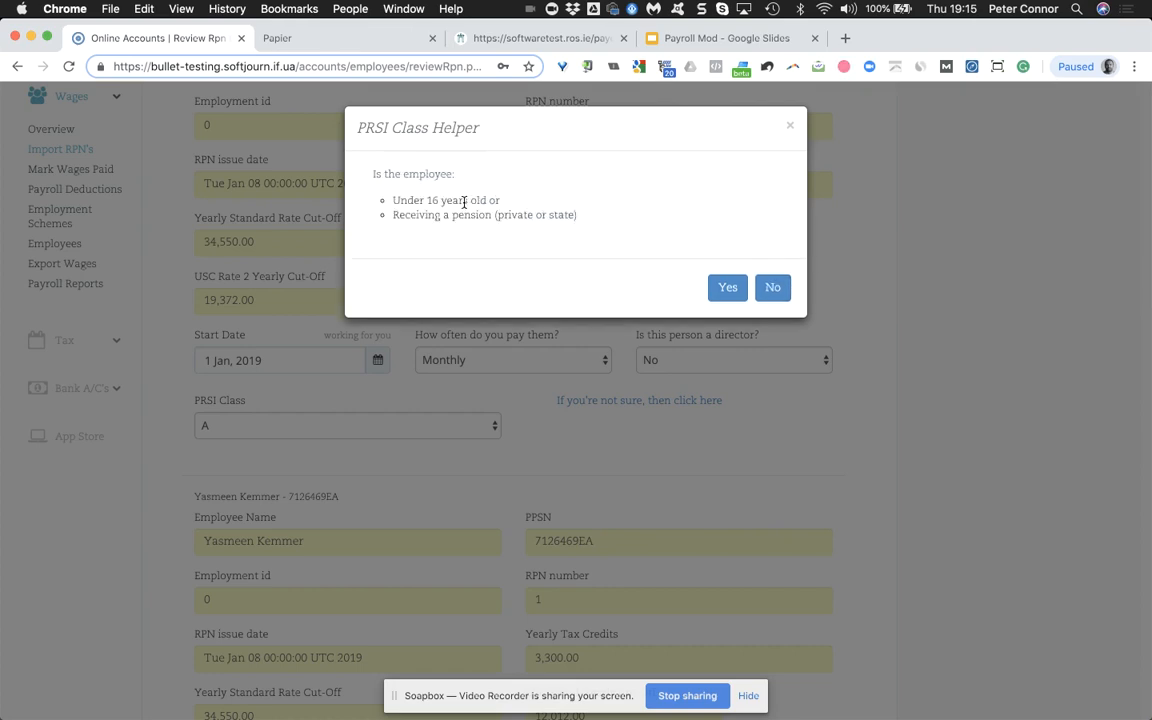
left_click(774, 289)
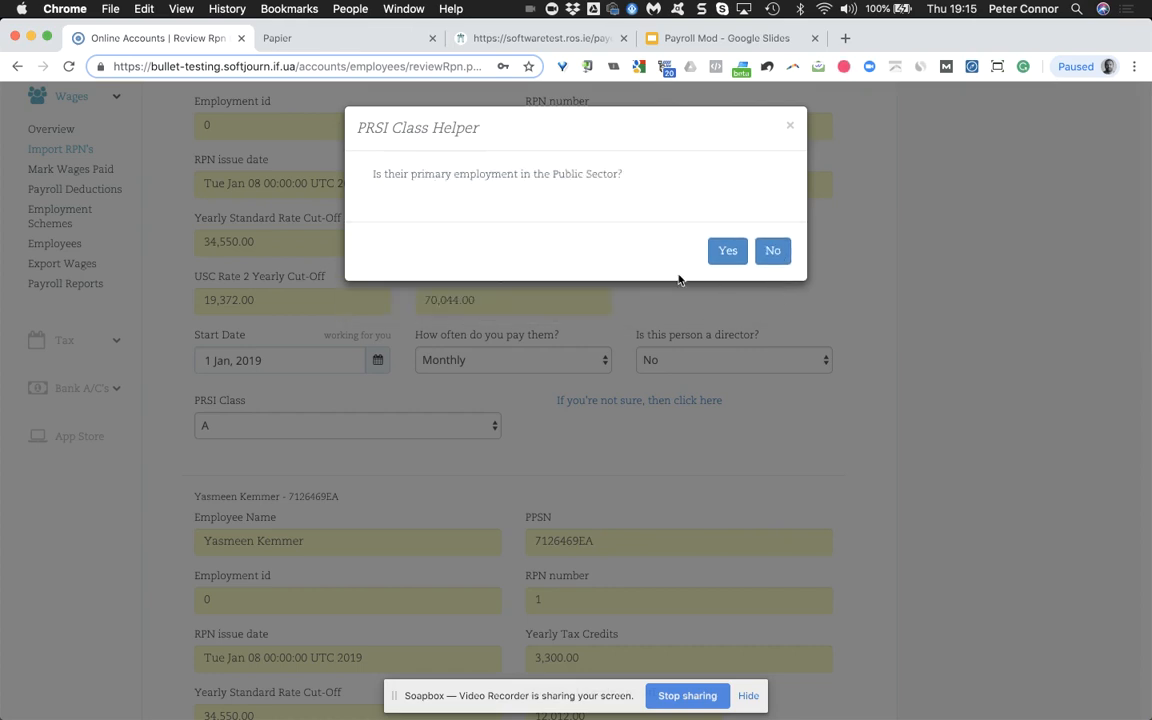
left_click(786, 257)
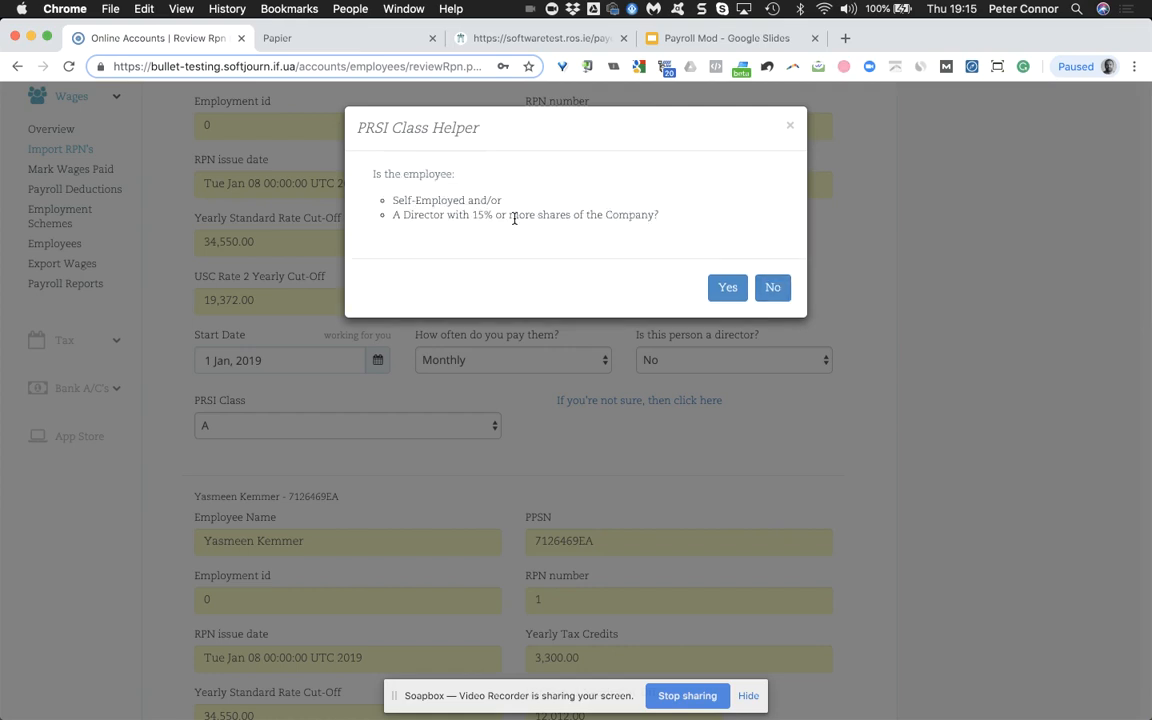
left_click(769, 290)
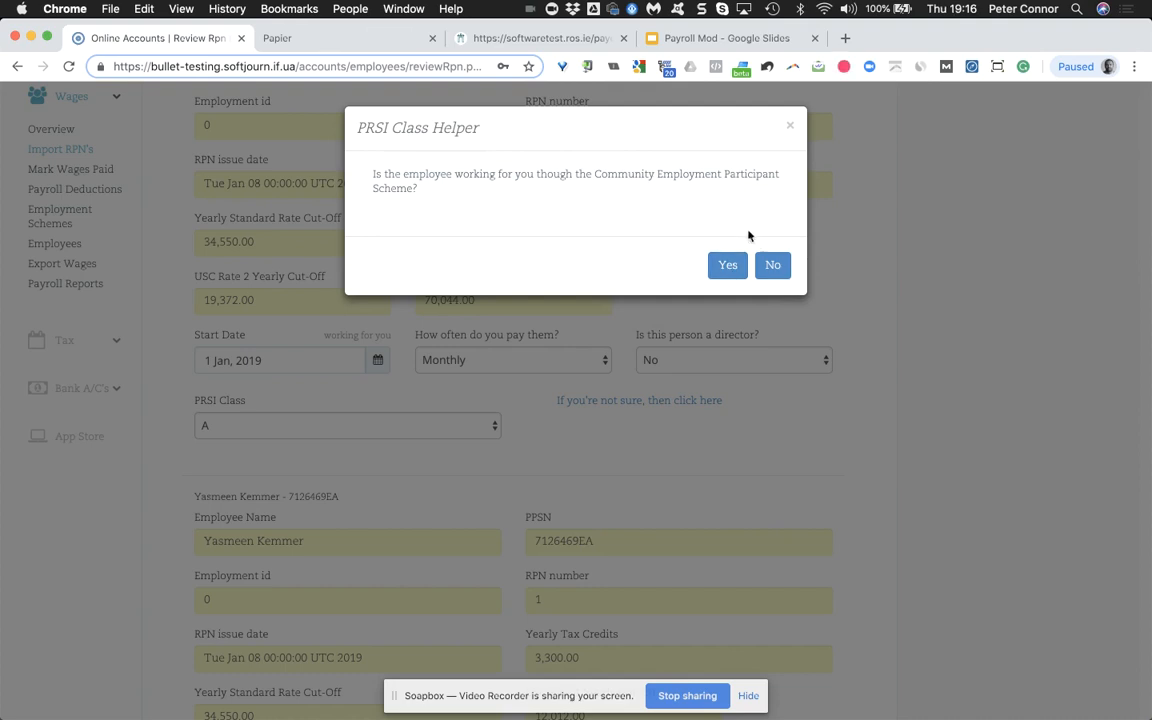
left_click(773, 265)
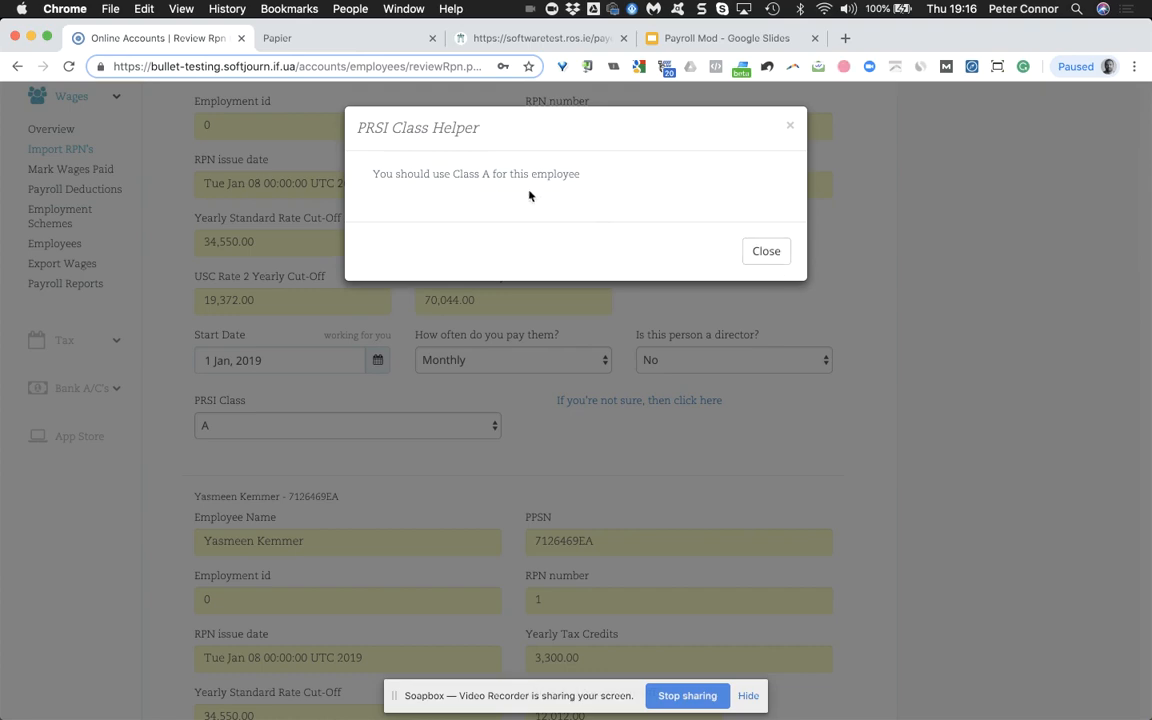
left_click_drag(457, 172, 511, 173)
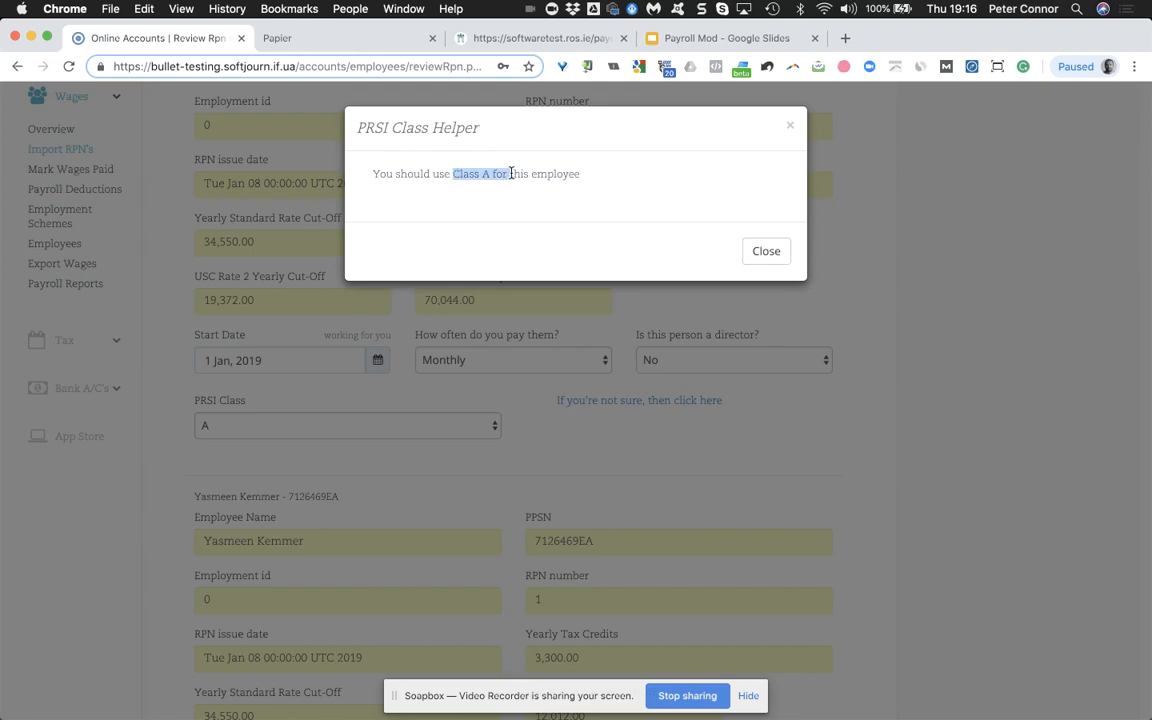
left_click(768, 252)
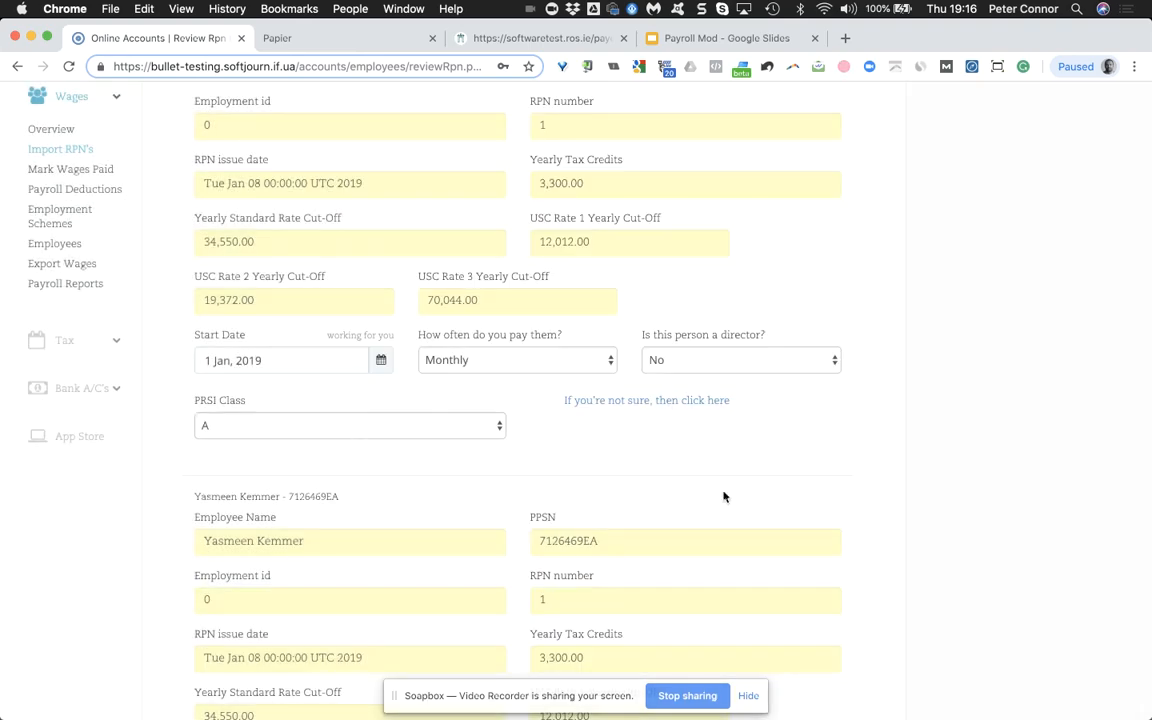
- Set the last new employee's pay frequency to Weekly and save the imported RPN records
scroll(724, 497, "down", 15)
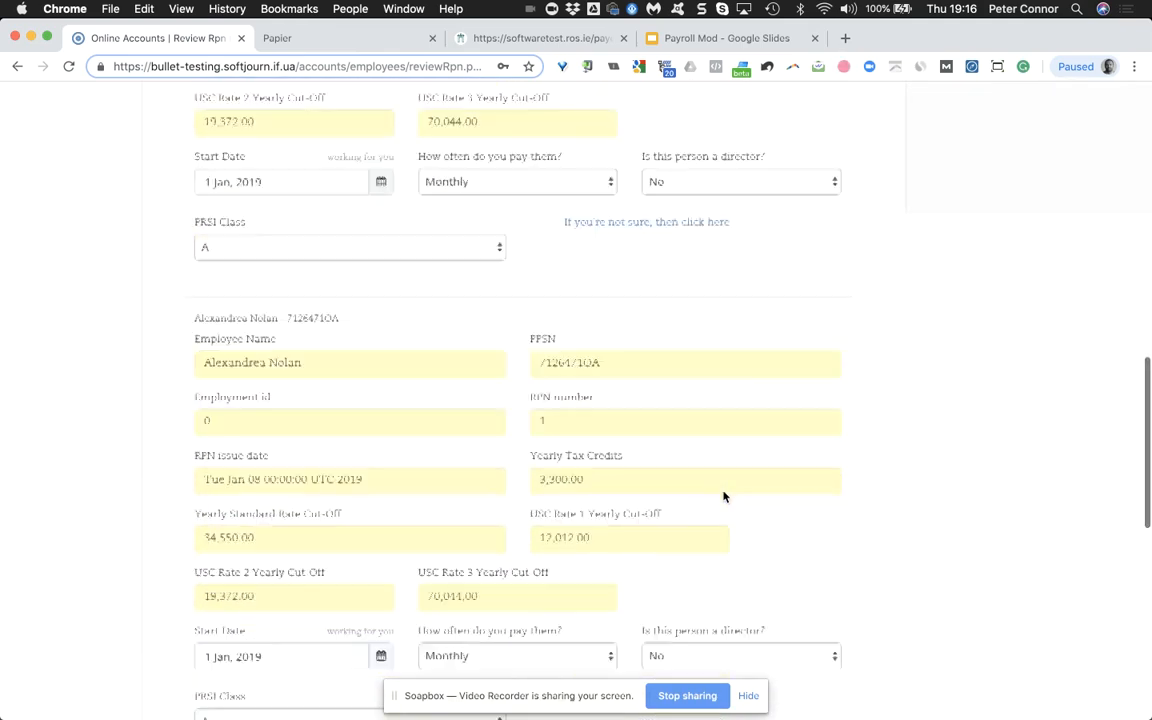
scroll(724, 497, "down", 10)
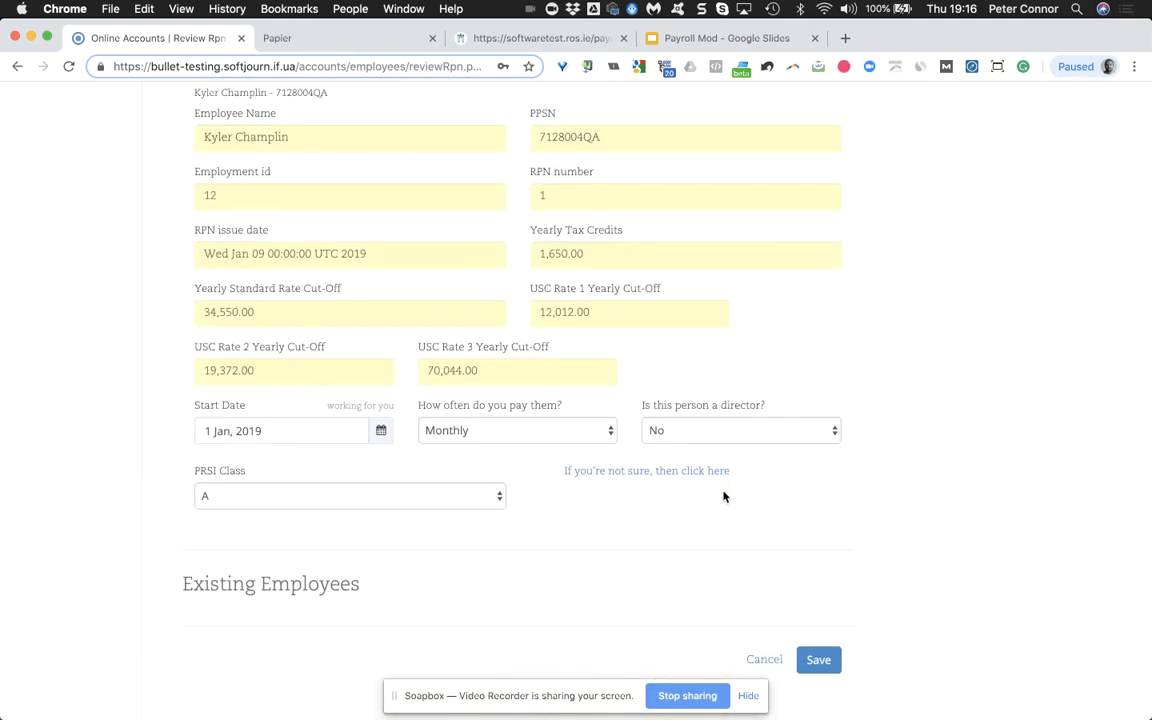
scroll(724, 497, "up", 1)
left_click(604, 468)
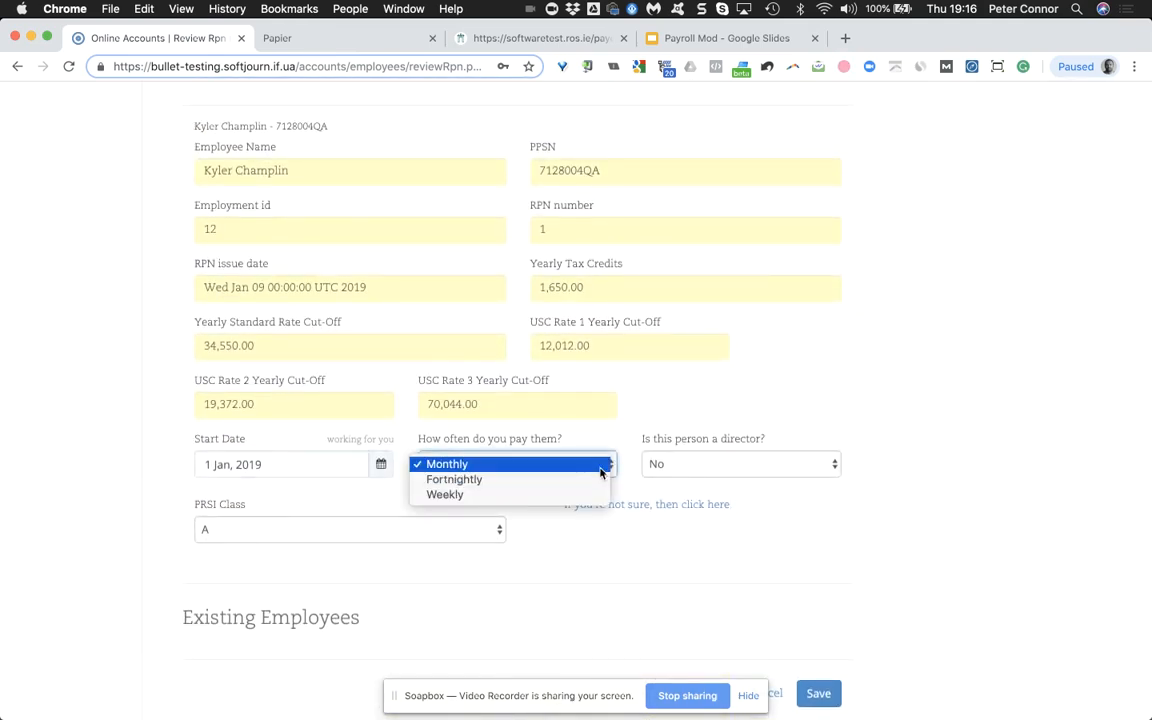
left_click(599, 494)
scroll(820, 600, "down", 1)
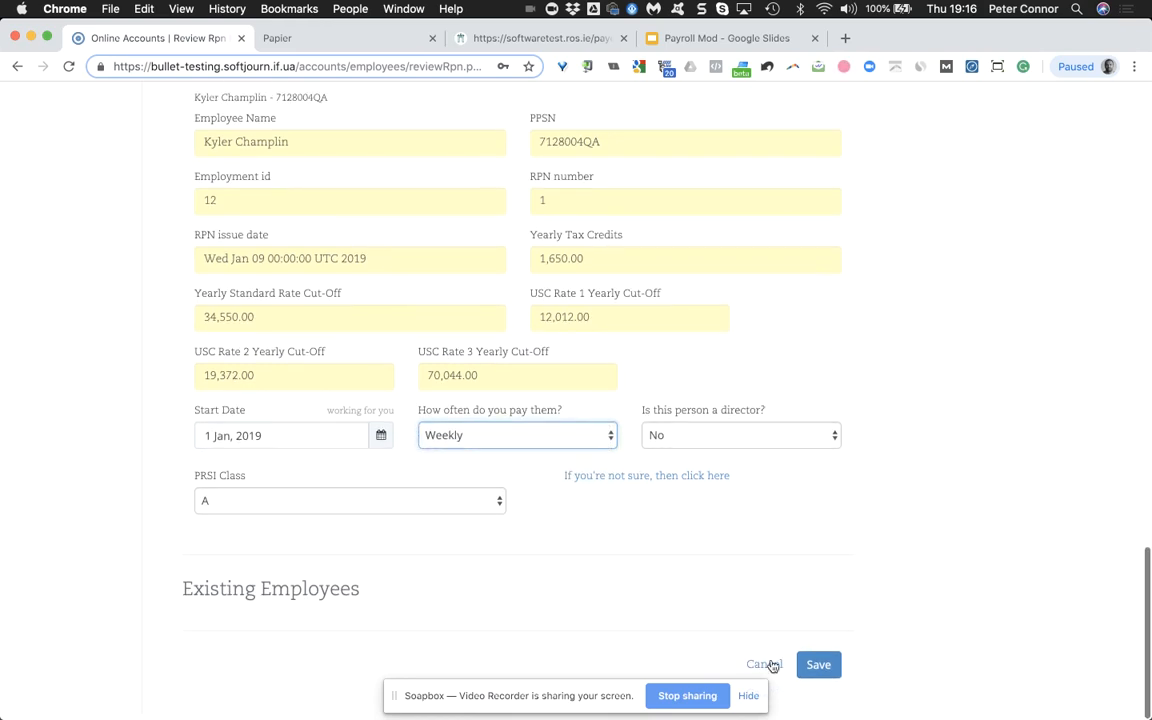
left_click(818, 665)
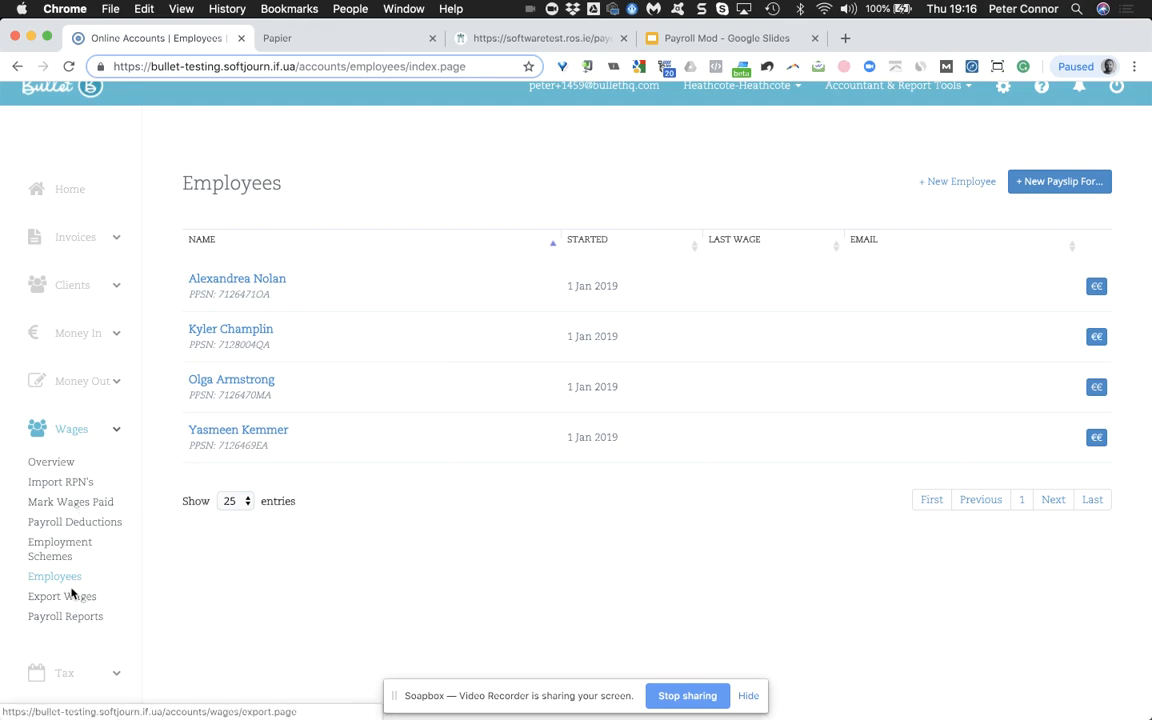
- View the future MONTHLY_PAYROLL return for 01 Jan, 19 - 31 Jan, 19 from the dashboard's future to-do list
left_click(60, 187)
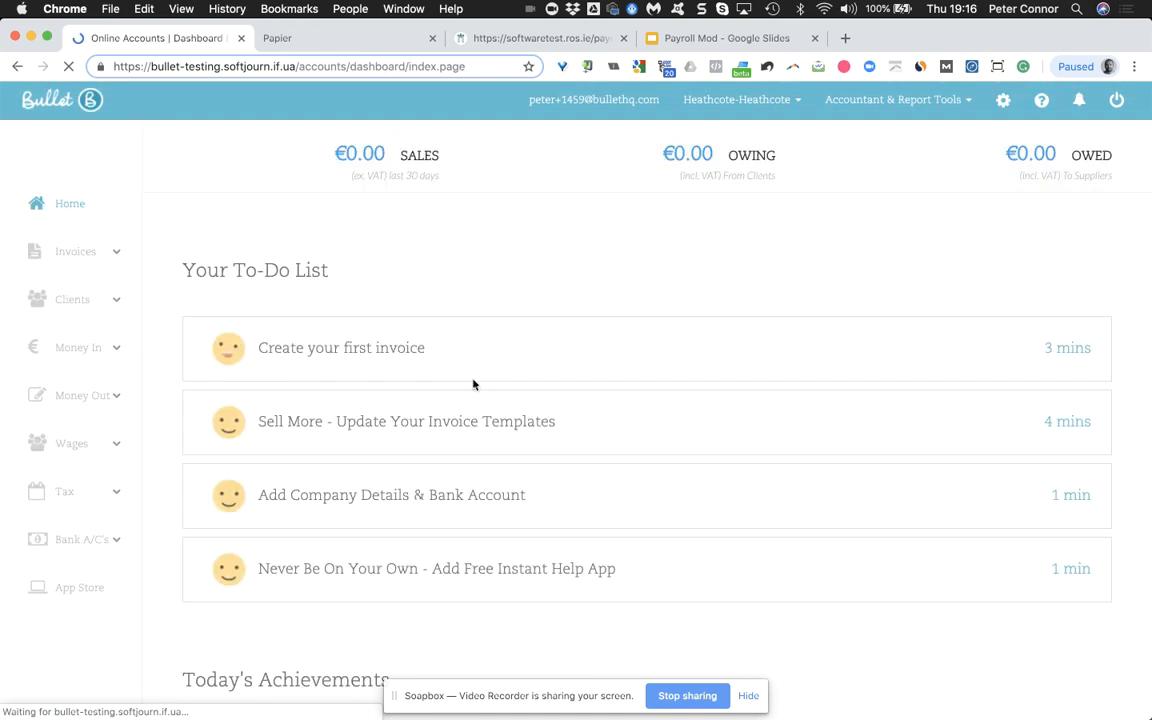
scroll(386, 586, "down", 5)
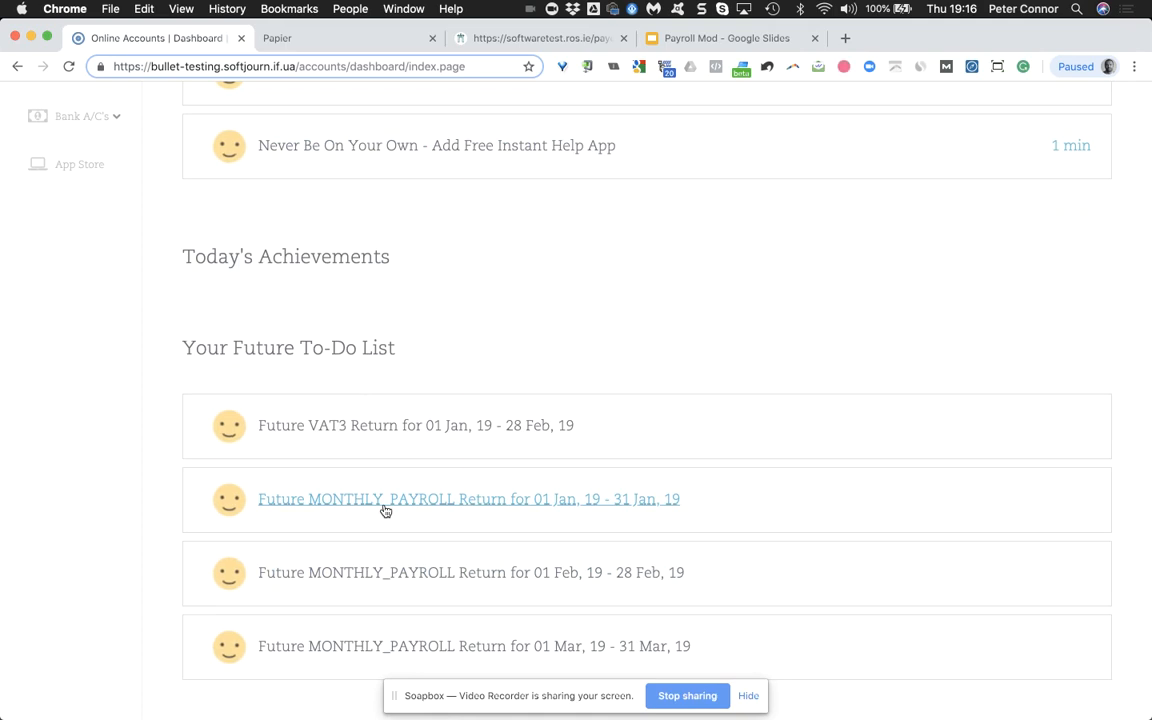
left_click(386, 511)
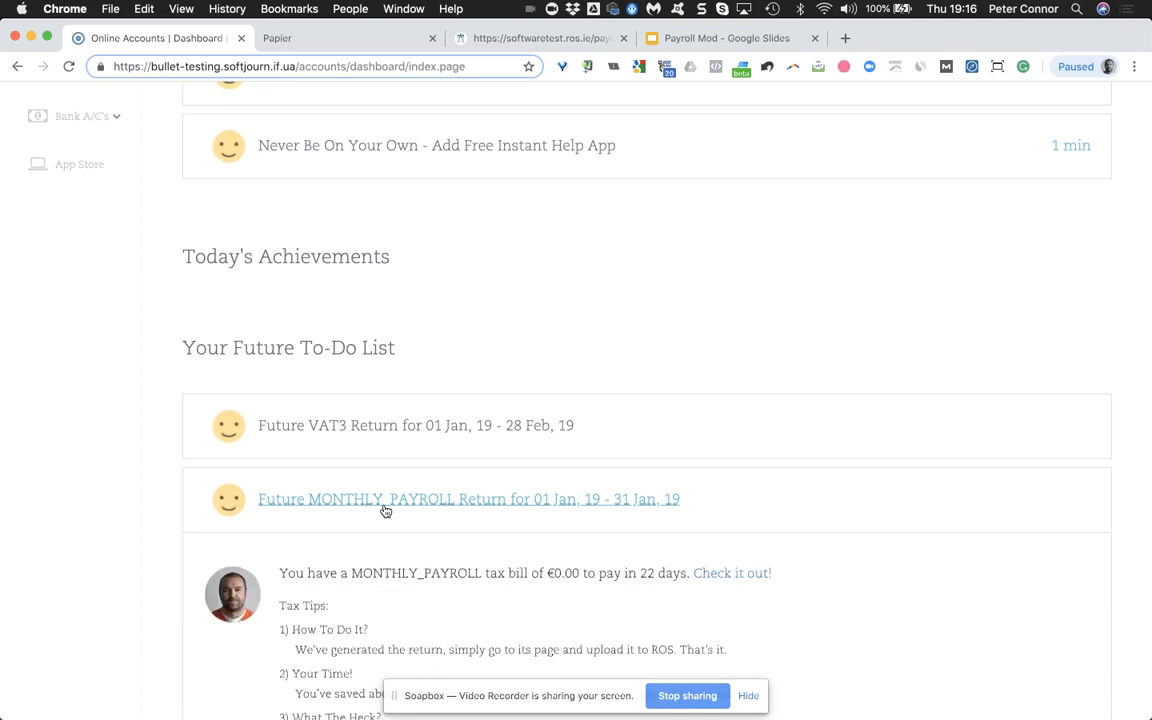
left_click(740, 580)
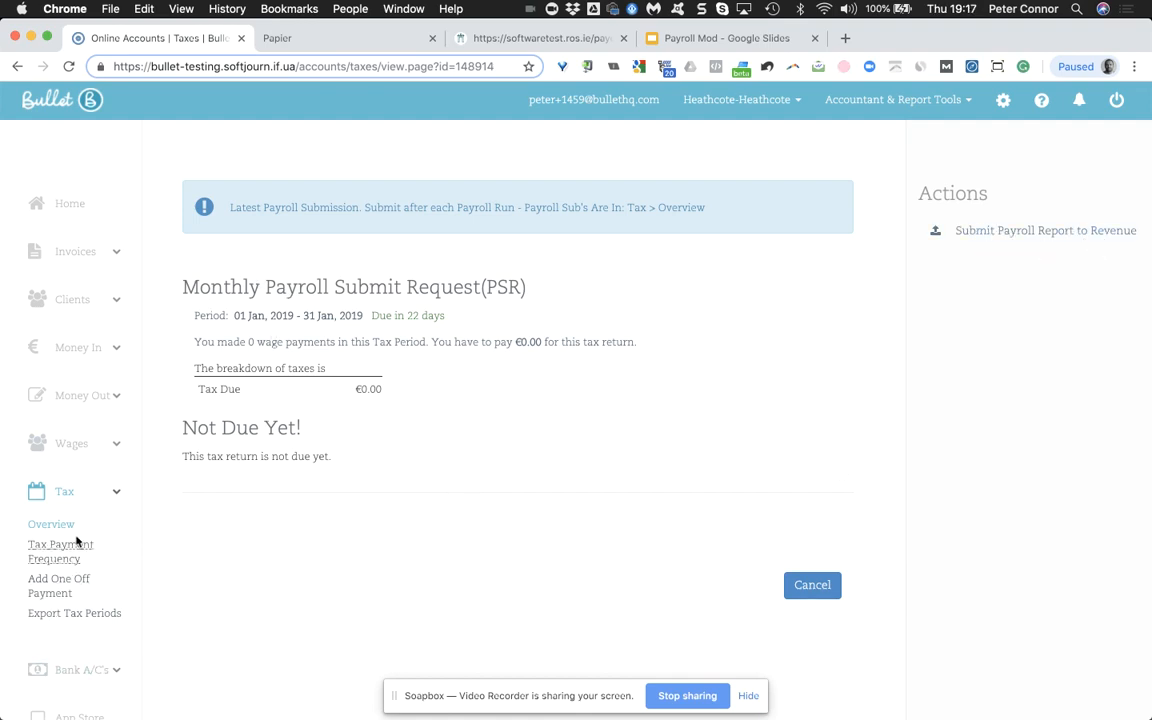
- Return to the dashboard, then list the future tax periods in the Tax overview
left_click(38, 203)
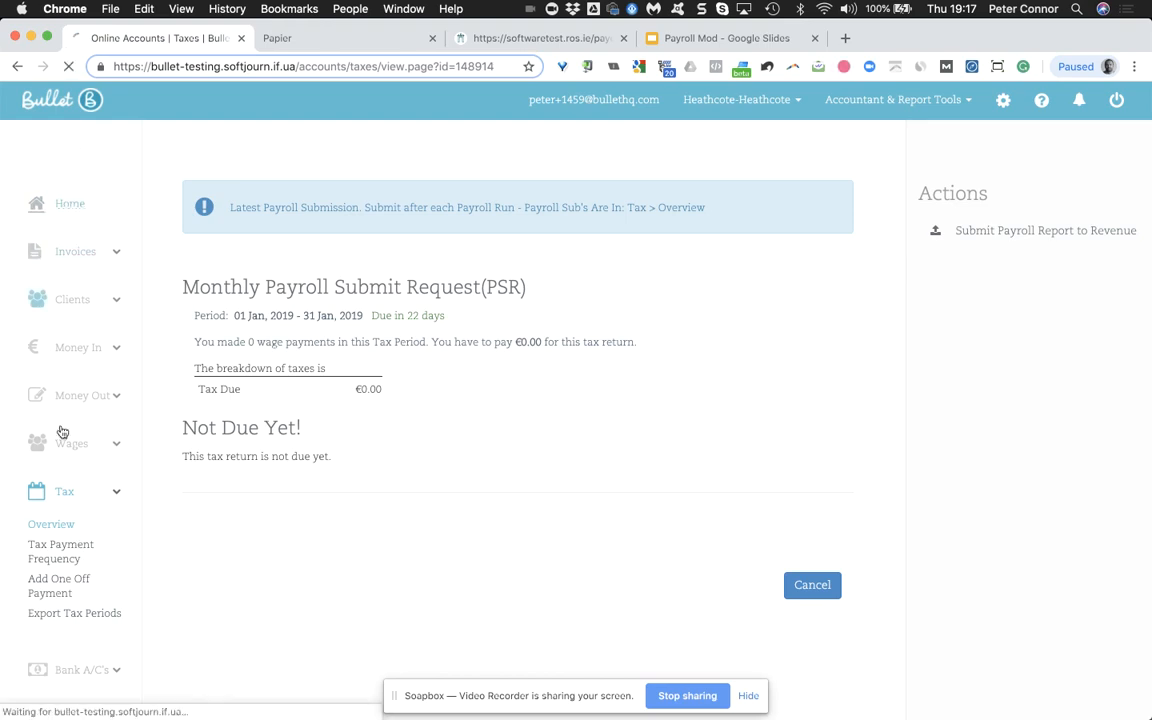
scroll(597, 511, "down", 5)
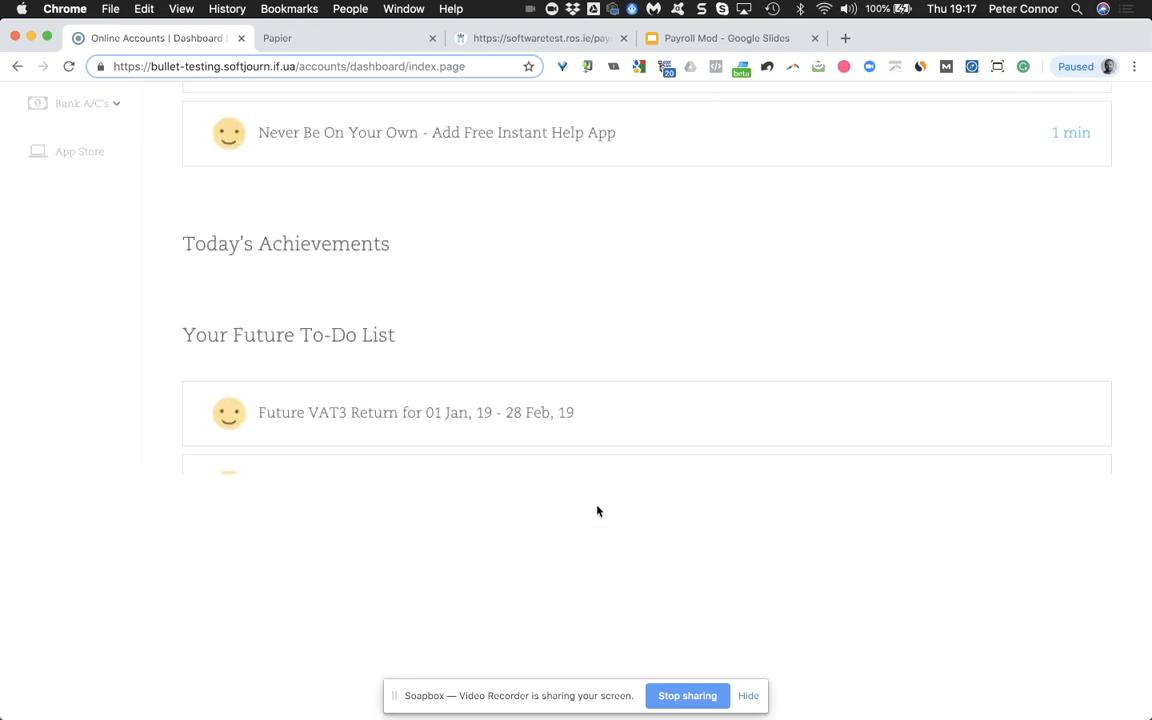
scroll(463, 530, "up", 5)
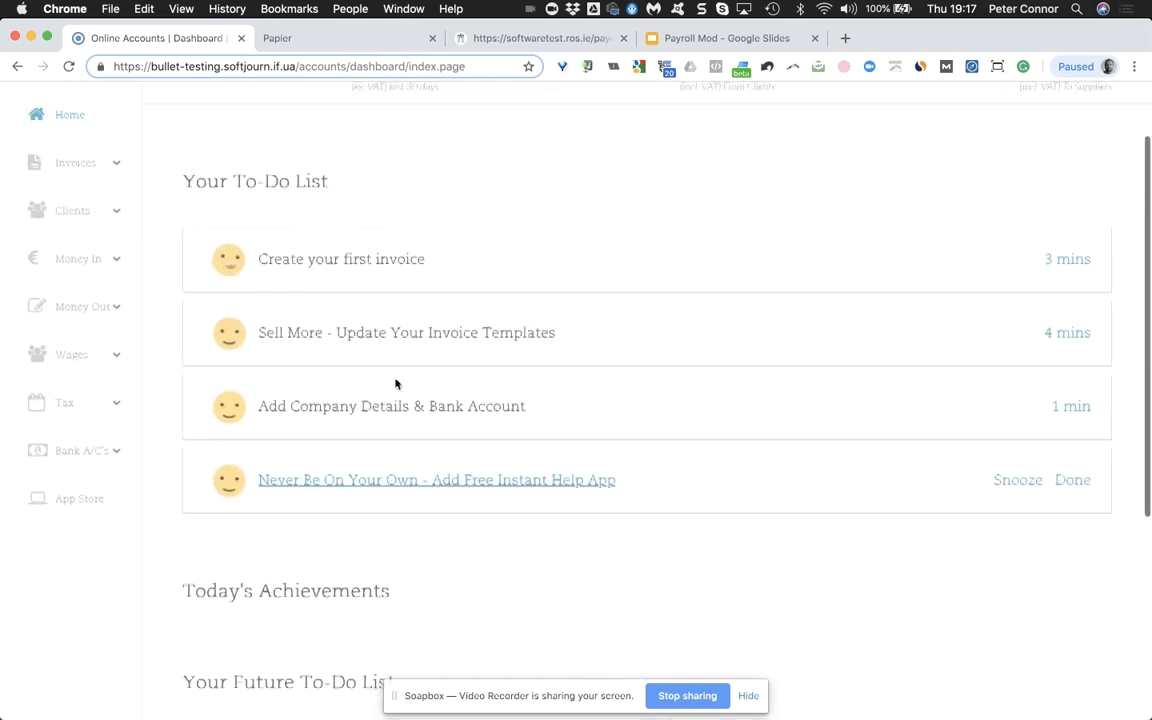
left_click(88, 410)
left_click(55, 437)
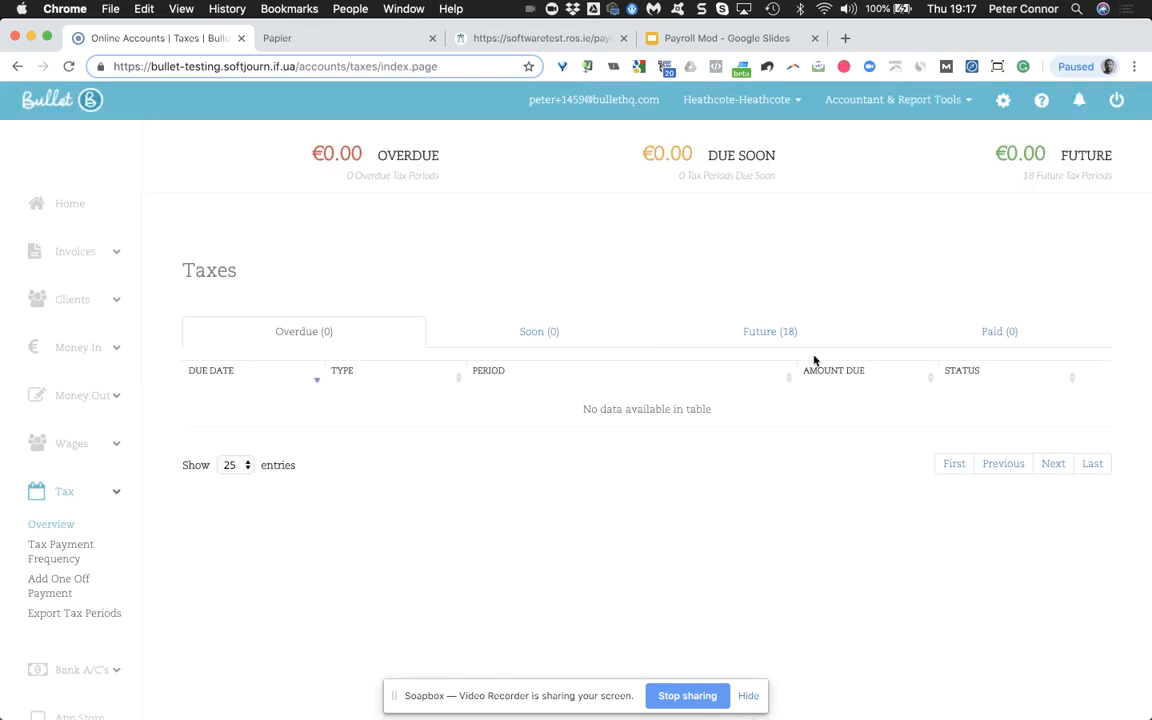
left_click(801, 338)
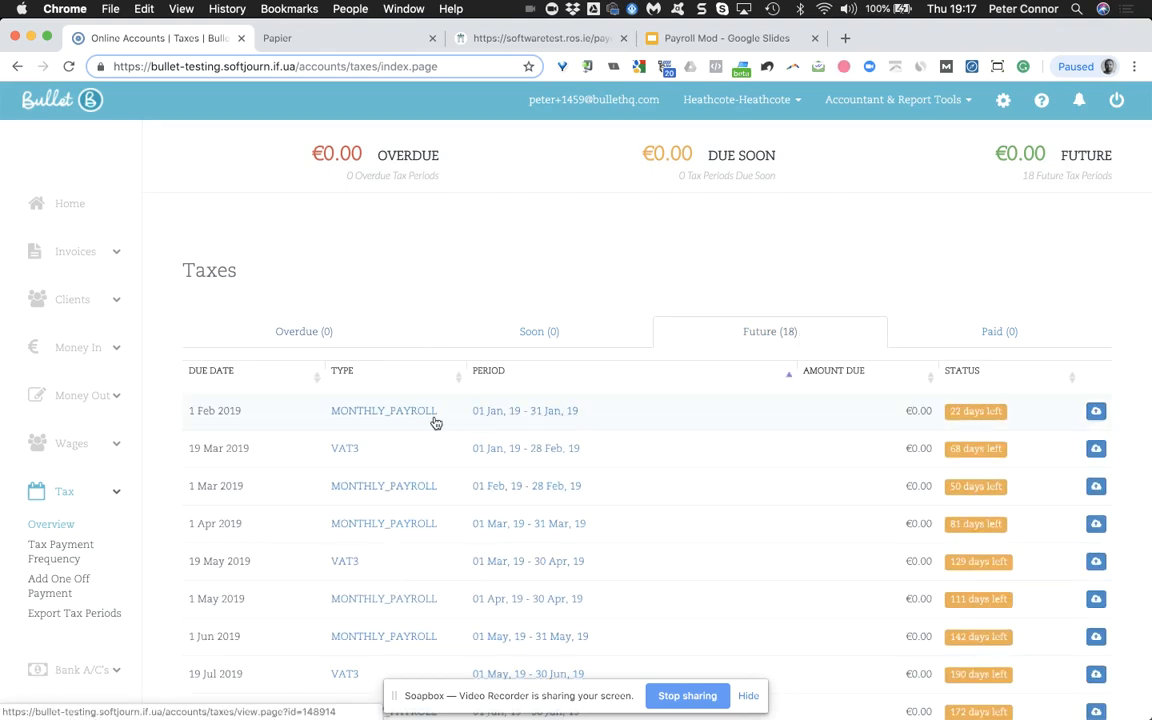
- View the MONTHLY_PAYROLL return for 01 Jan, 19 - 31 Jan, 19, and return to the future tax periods list
left_click(508, 414)
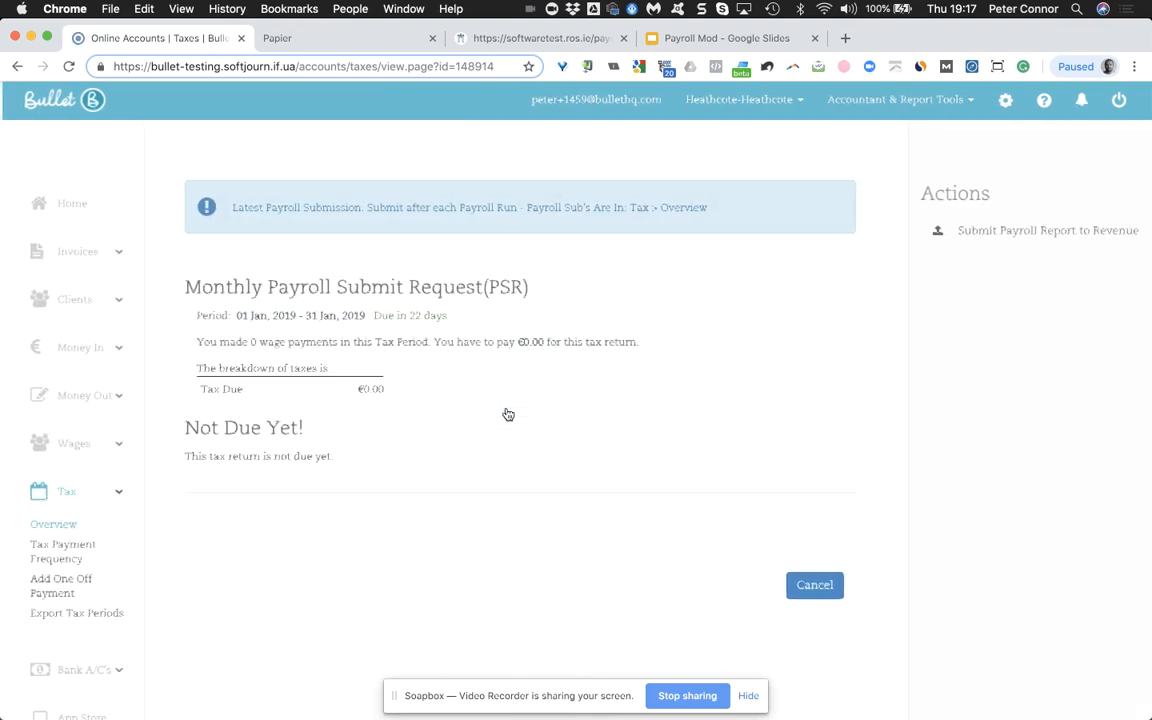
scroll(508, 414, "left", 5)
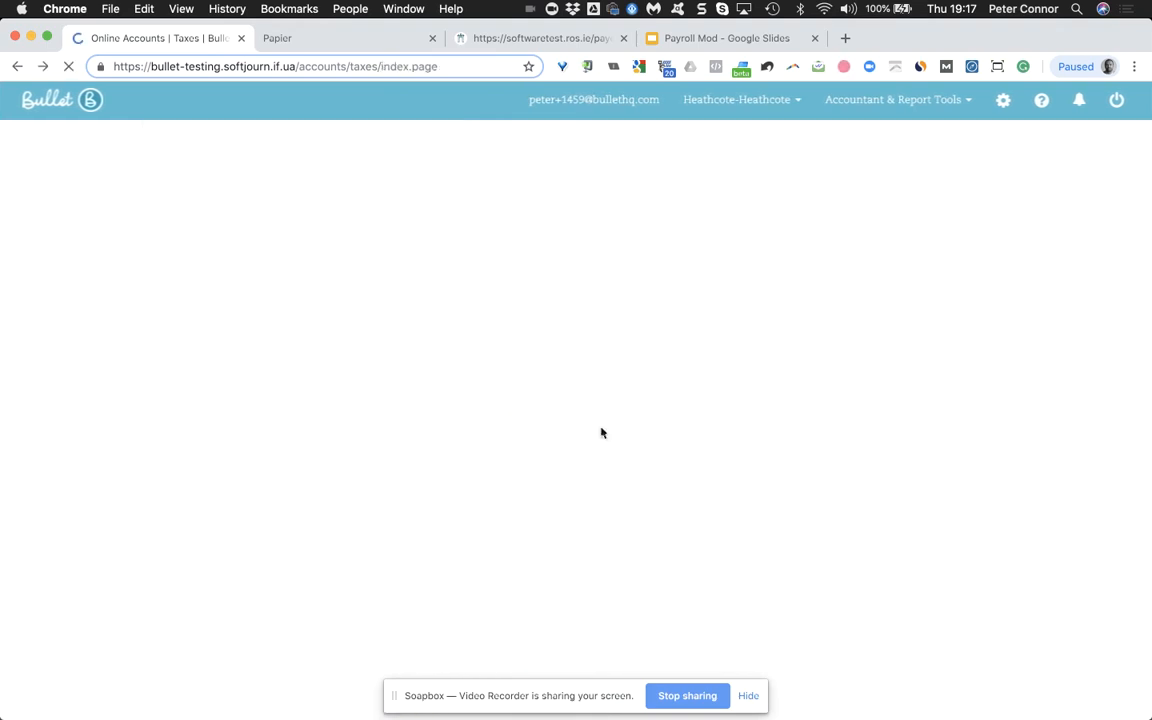
left_click(784, 327)
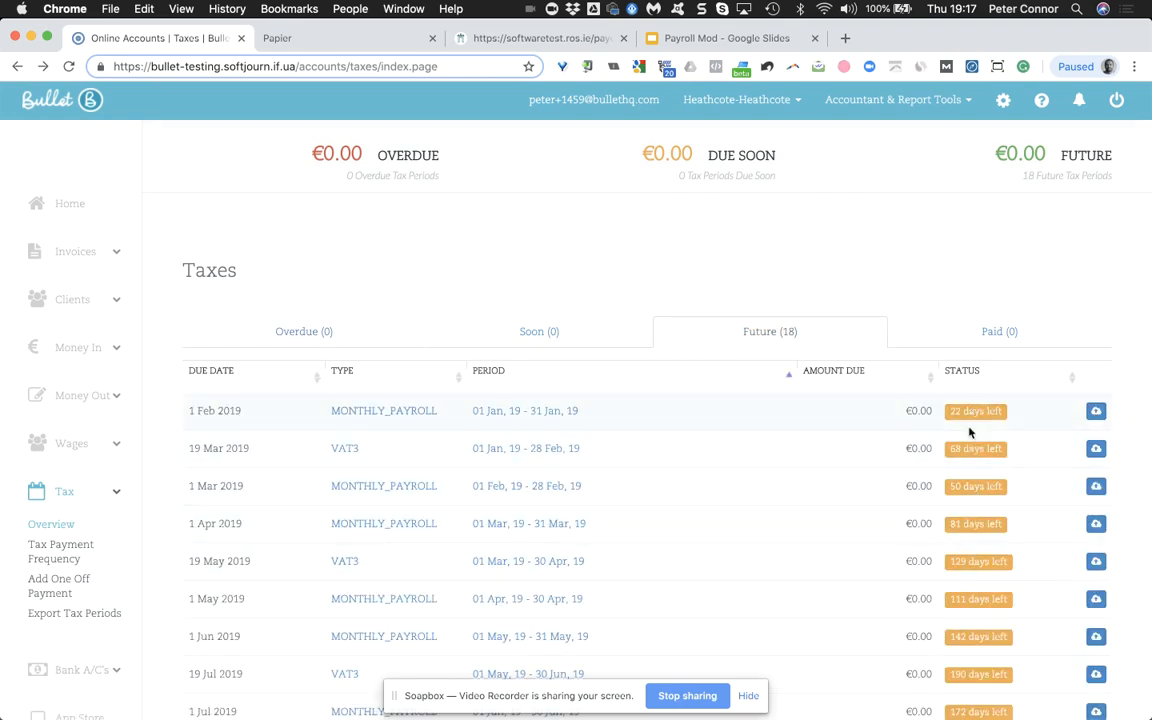
- Sort the future tax periods by period with the latest first, and switch back to earliest first
scroll(970, 489, "down", 5)
scroll(968, 489, "up", 5)
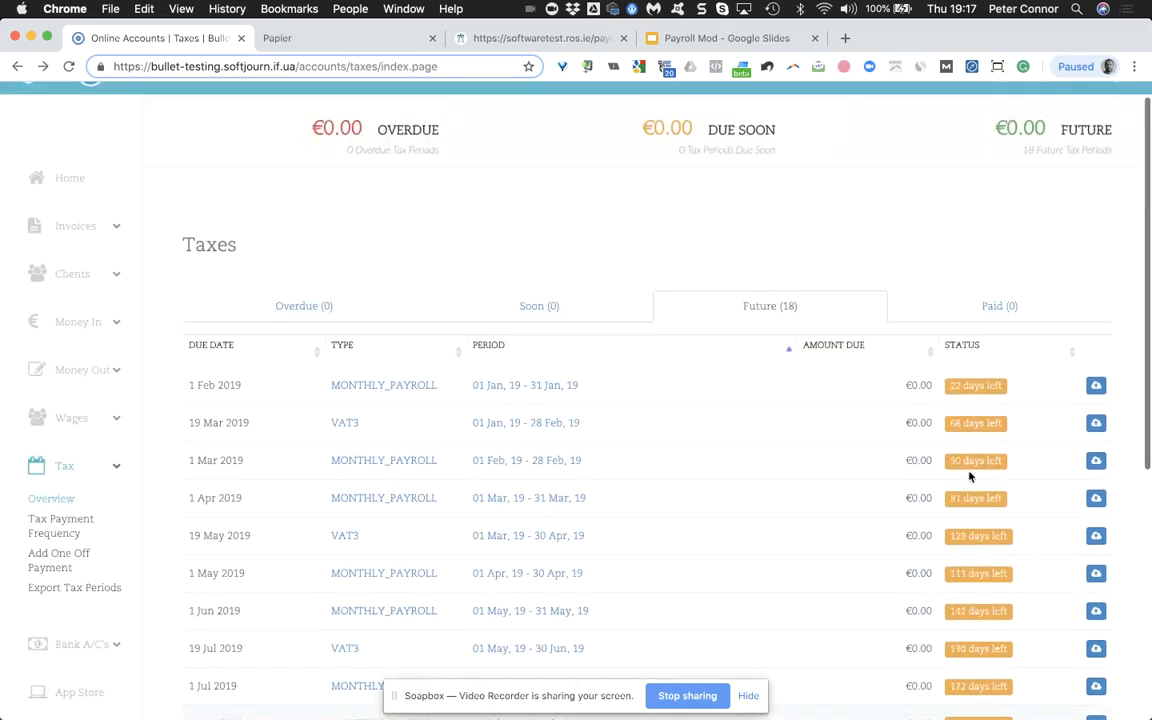
left_click(489, 348)
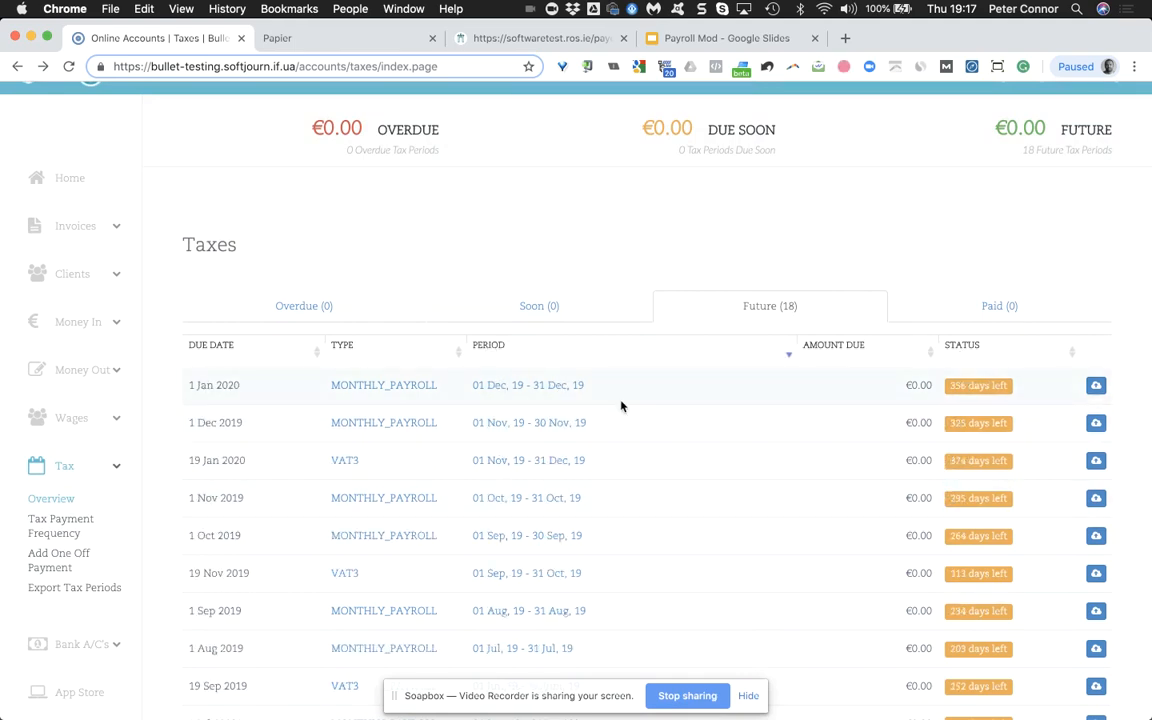
left_click(503, 346)
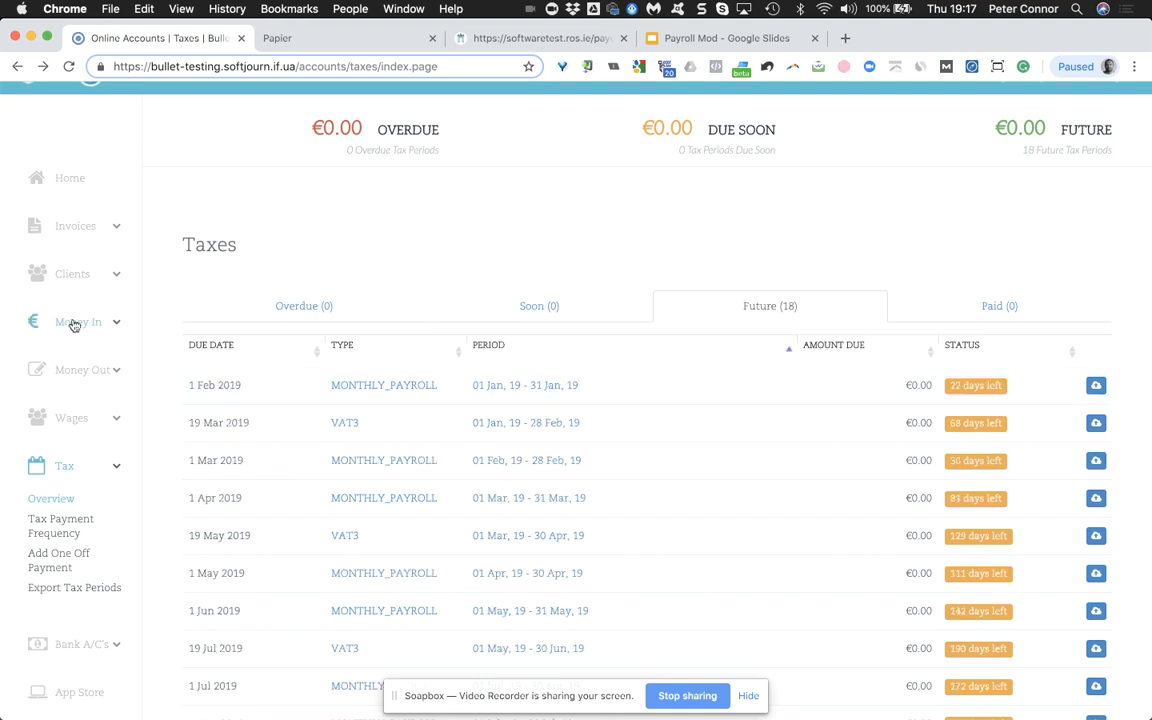
- From the Wages overview, start a new gross-wage payslip for the first listed employee
left_click(96, 415)
left_click(68, 451)
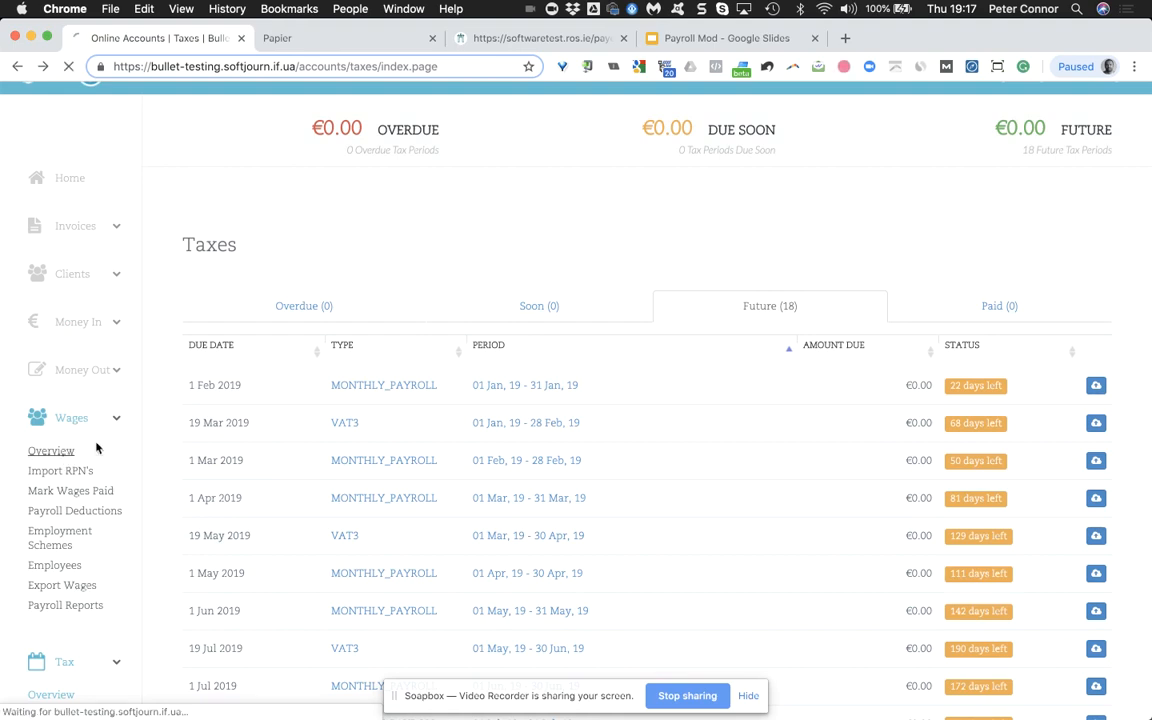
left_click(1041, 195)
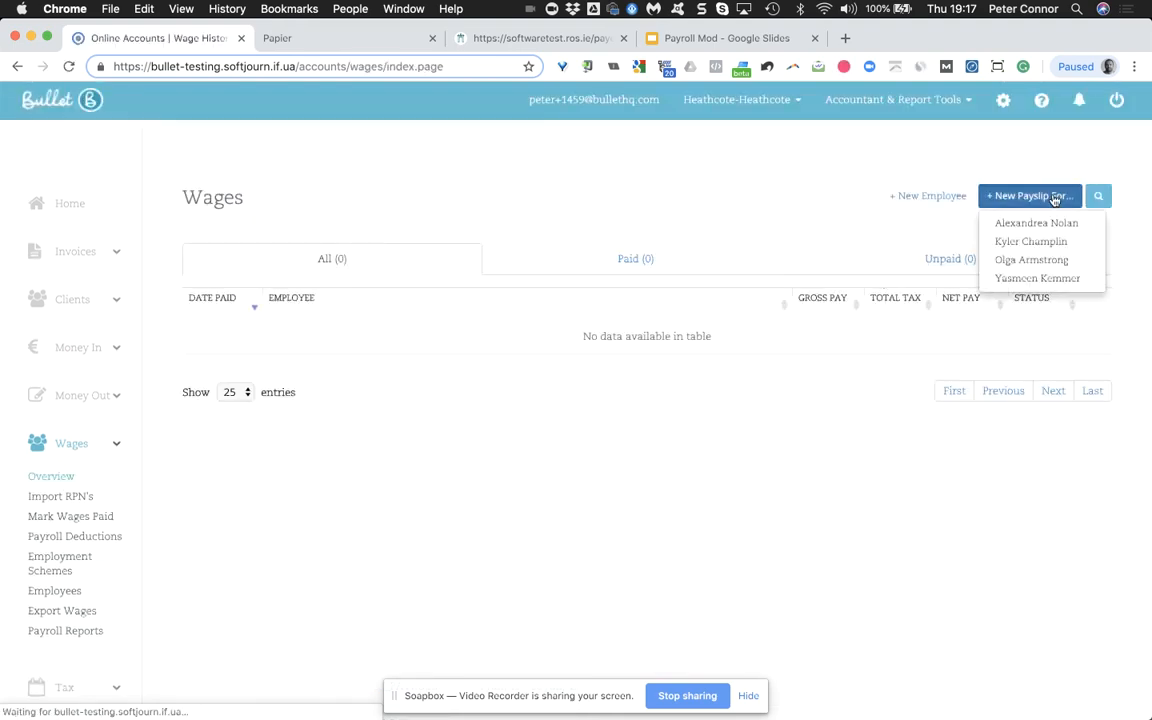
left_click(1040, 222)
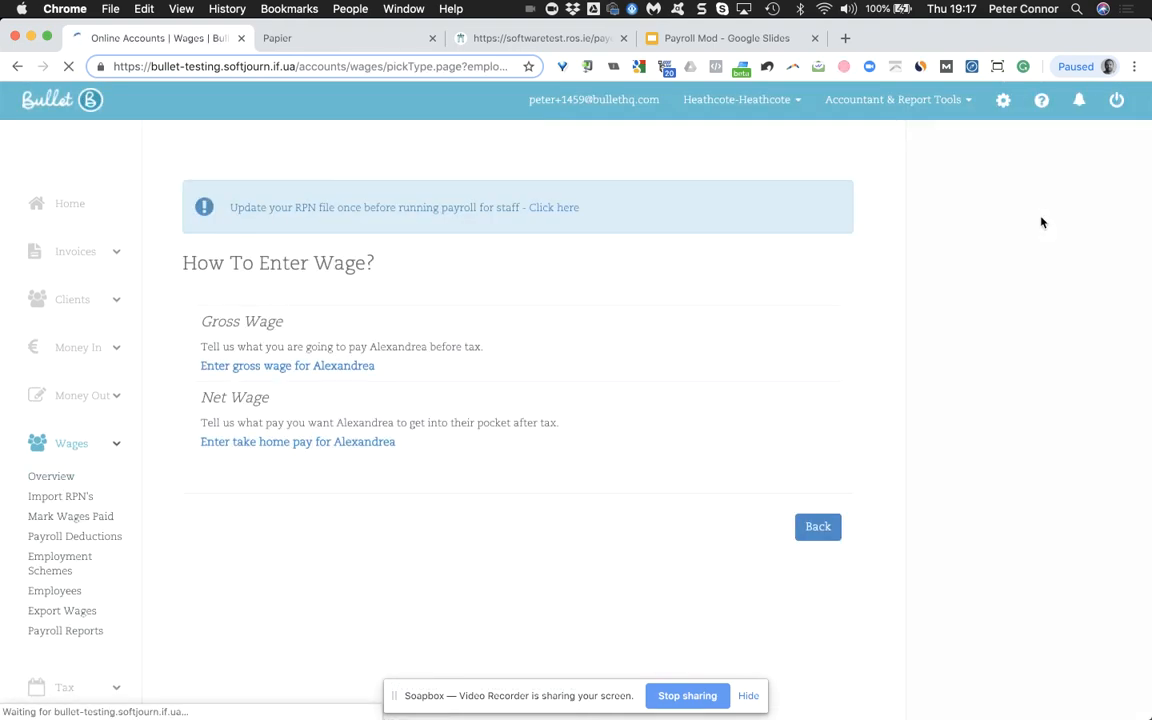
left_click(363, 369)
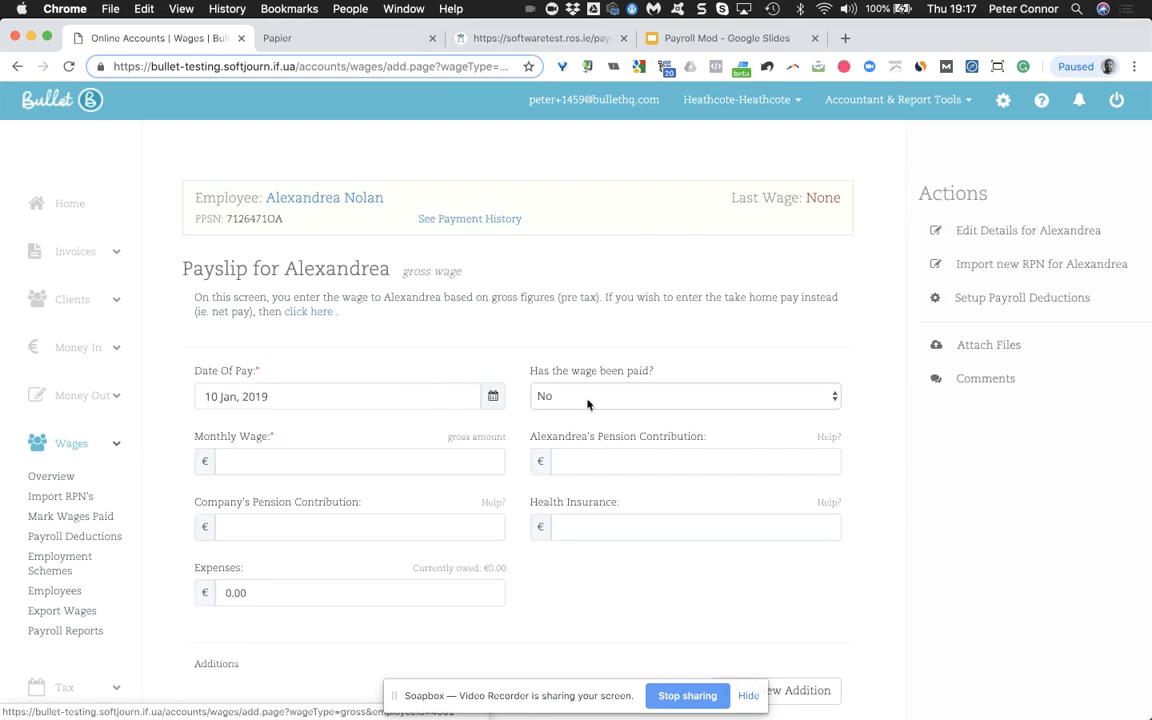
- Mark the employee's wage as paid, with Current Account as the bank account it was paid from
left_click(590, 398)
left_click(590, 381)
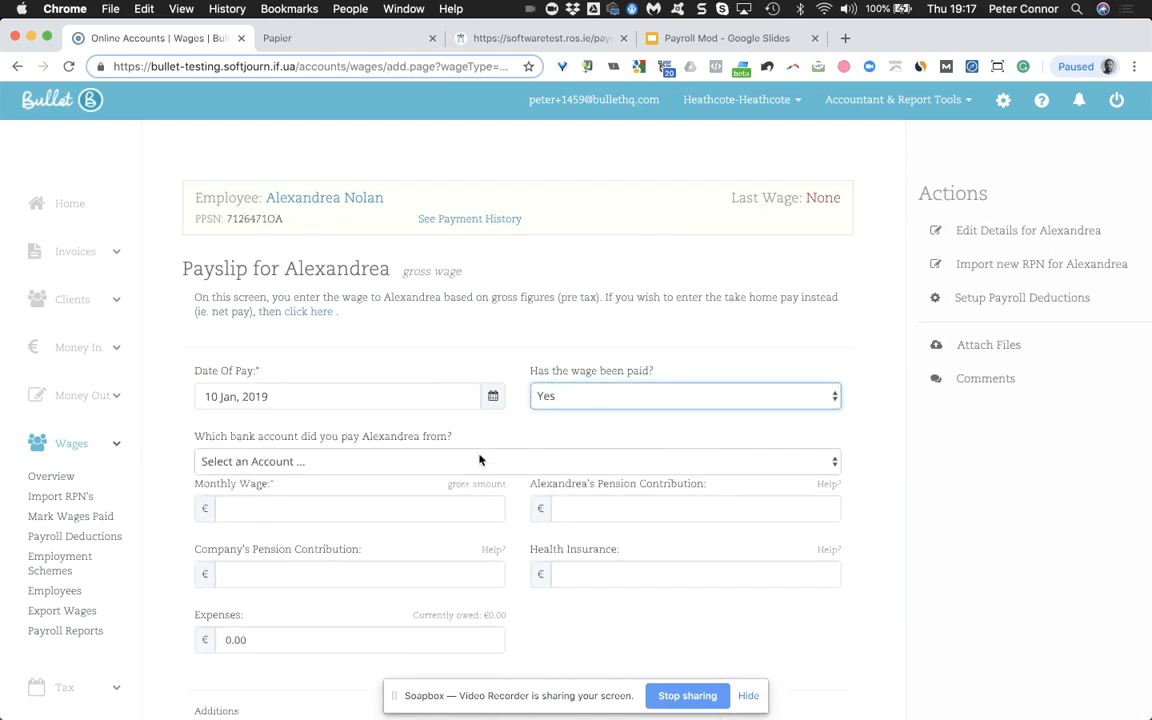
left_click(480, 458)
left_click(481, 476)
- Set the gross monthly wage to €1000, then review and save the payslip
left_click(442, 524)
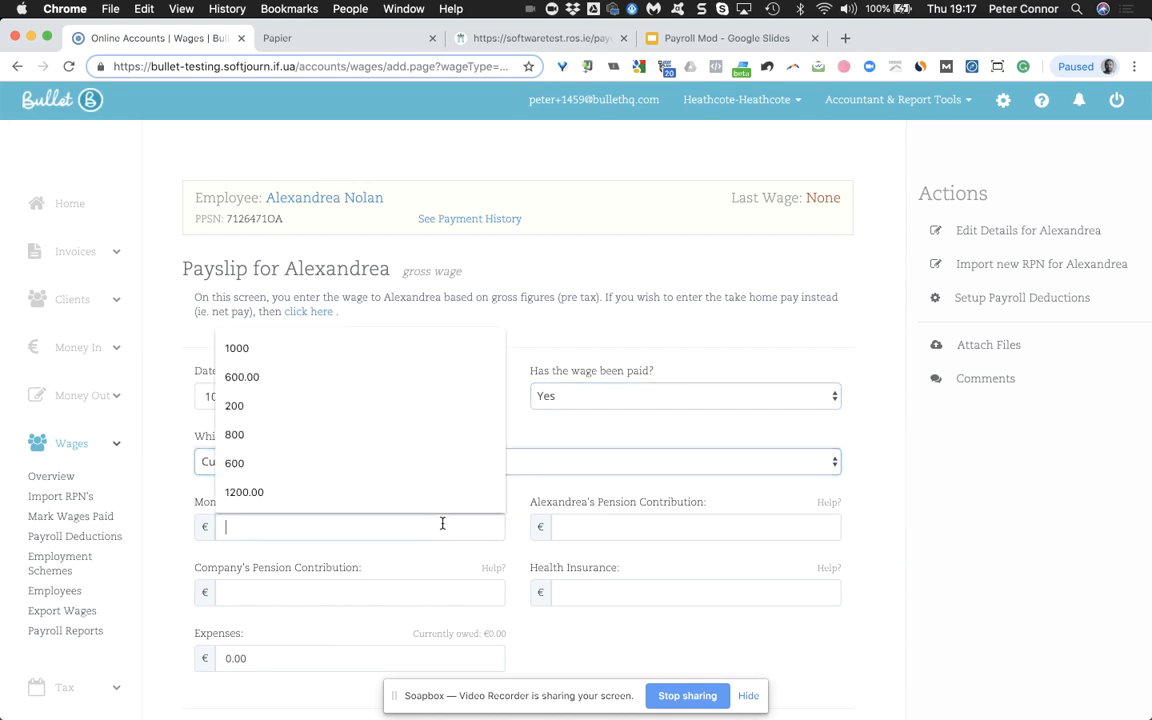
type("1-0")
key("BackSpace")
type("0-")
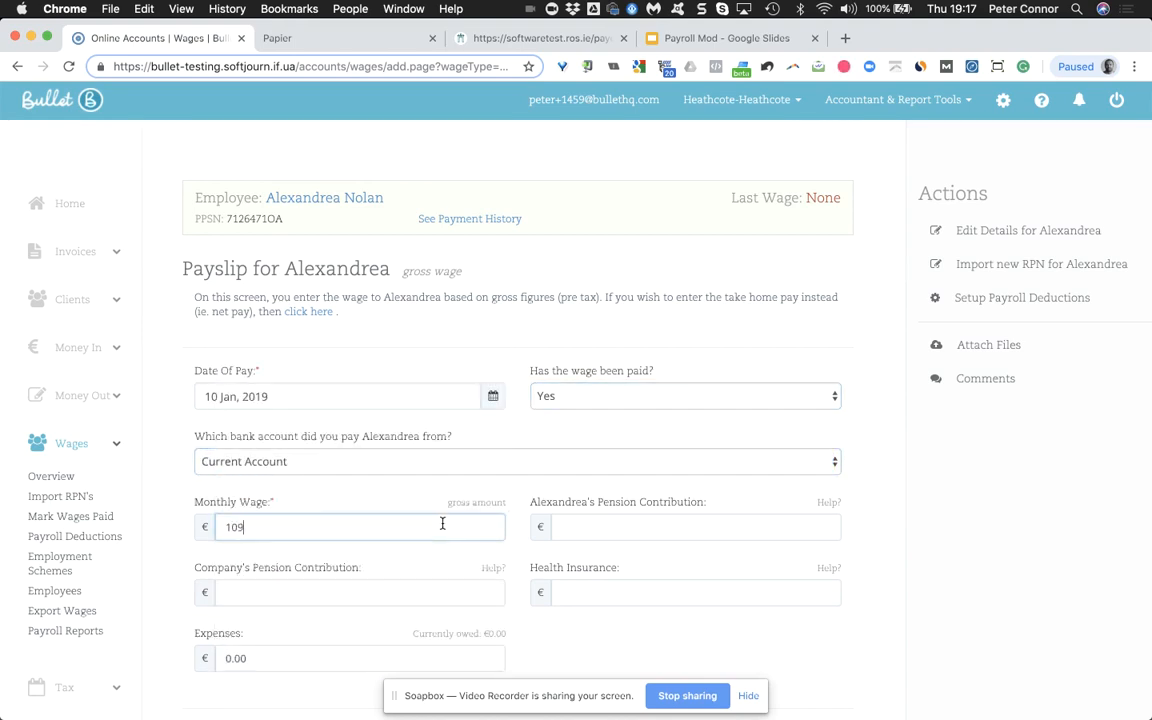
key("BackSpace")
type("00")
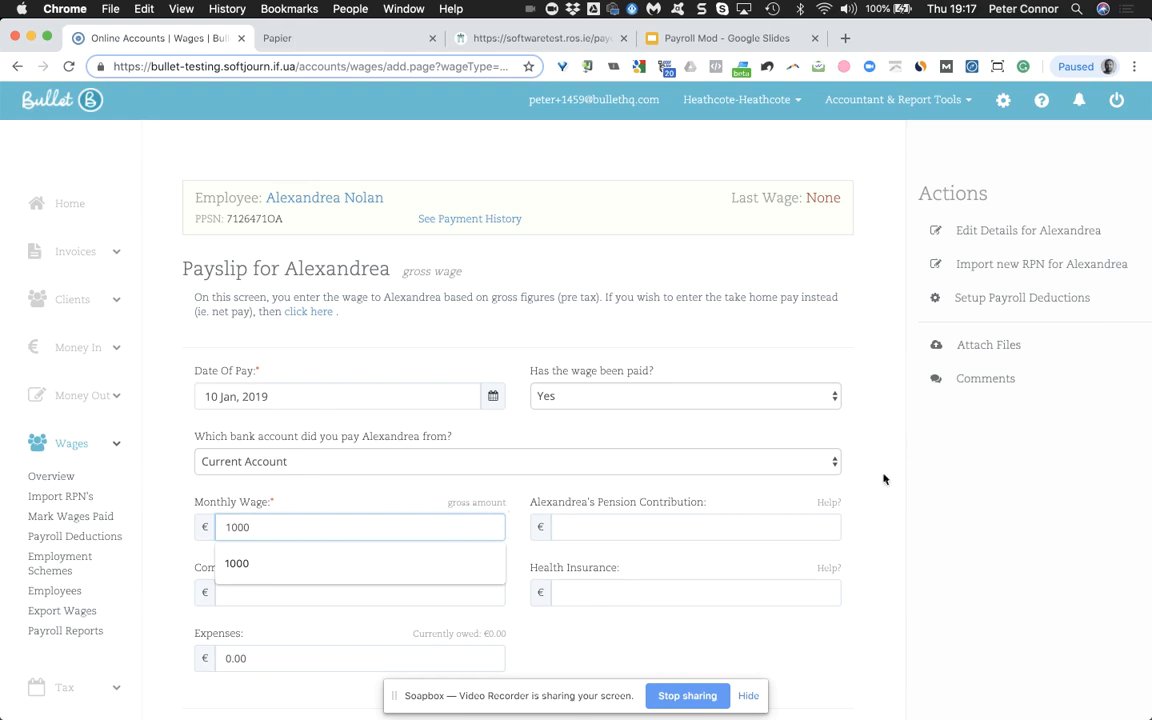
left_click(809, 428)
scroll(809, 428, "down", 5)
left_click(828, 645)
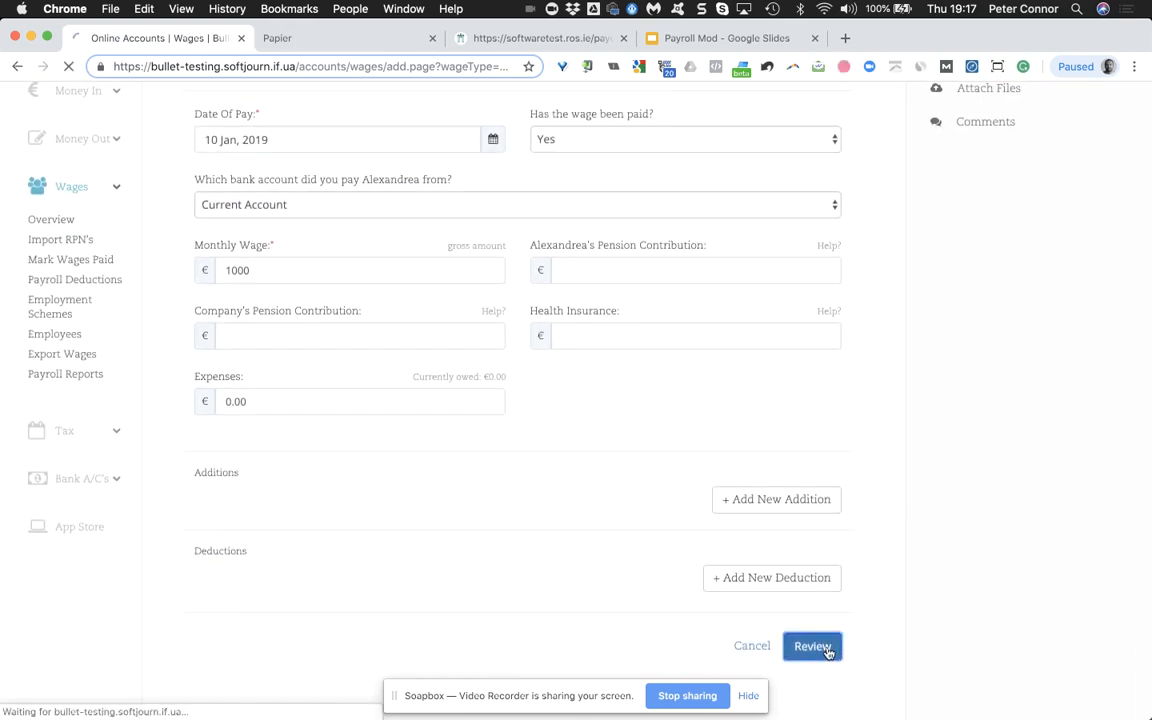
scroll(828, 653, "down", 5)
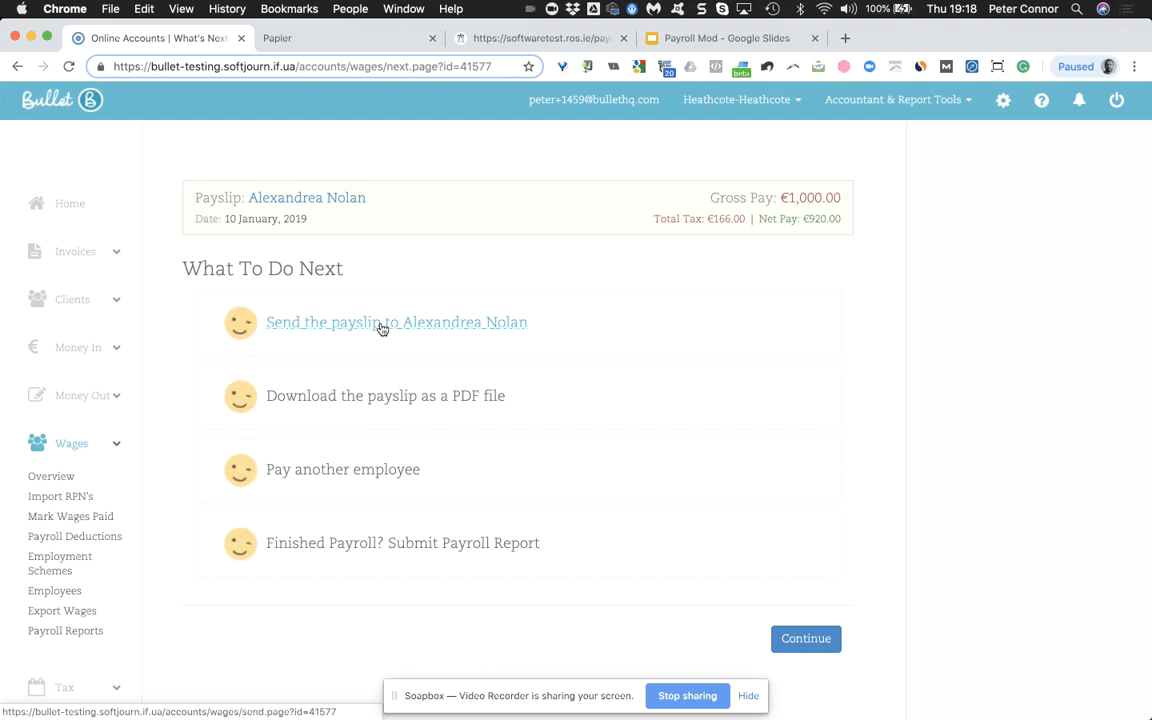
- Open the January payroll report from the payslip's next steps, and reopen it from the dashboard's future to-do list
left_click(474, 545)
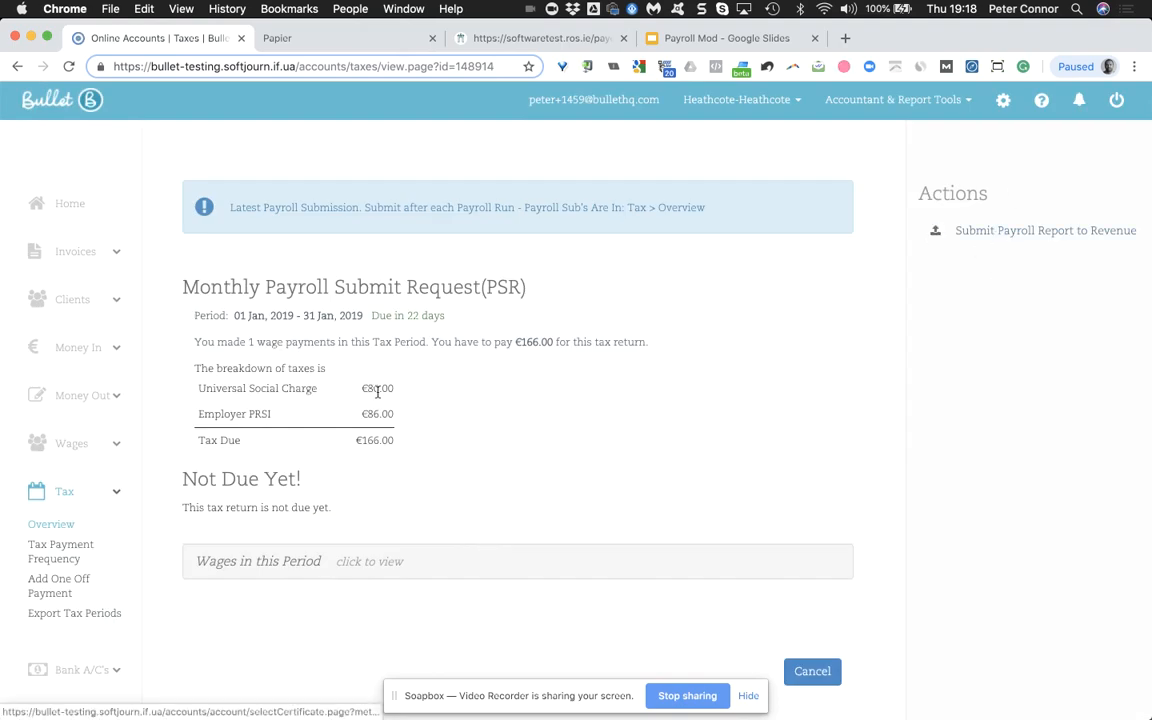
left_click(72, 206)
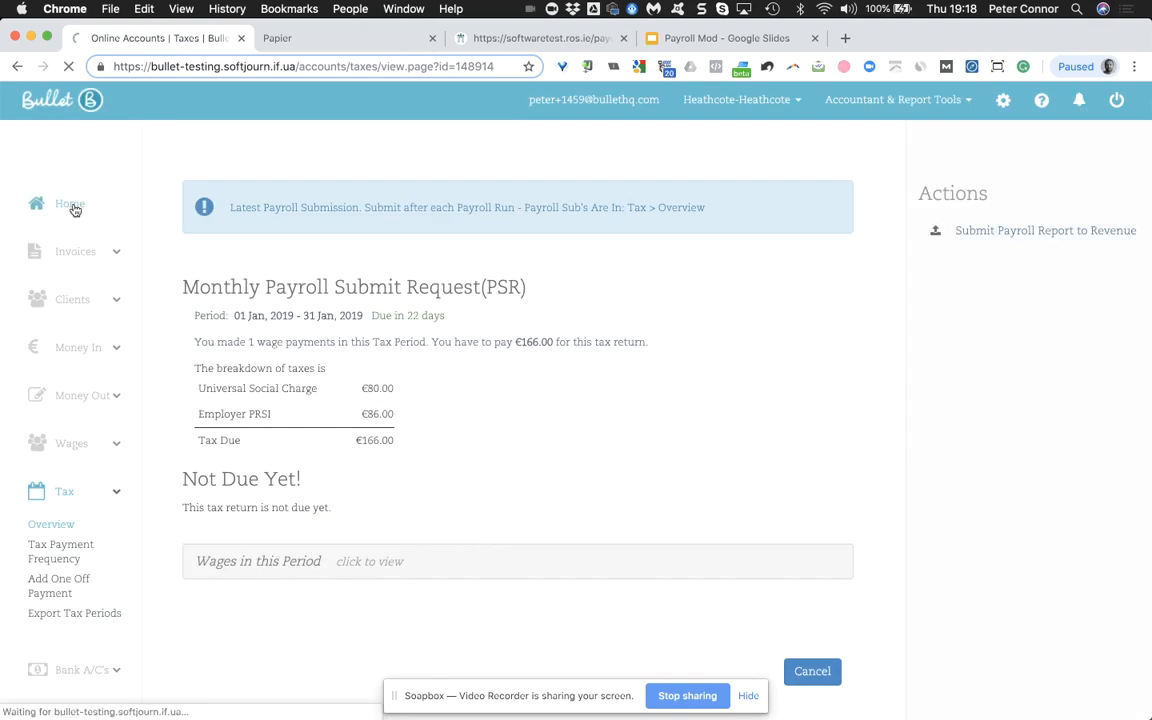
scroll(374, 460, "down", 8)
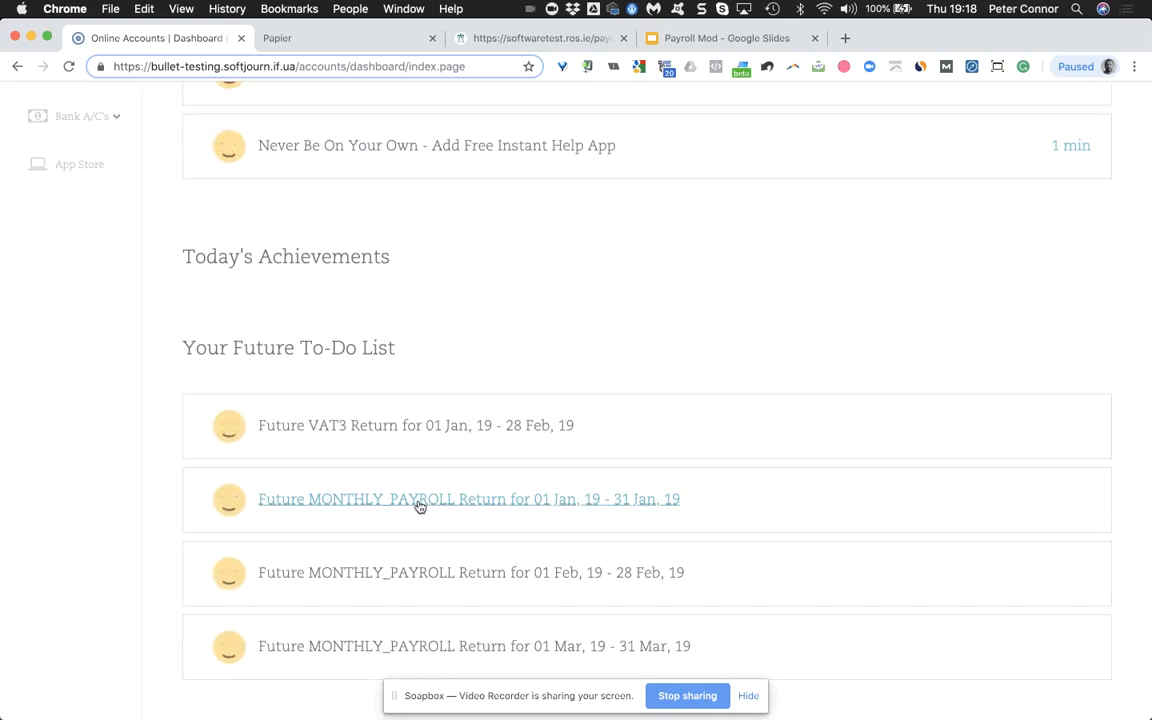
left_click(420, 505)
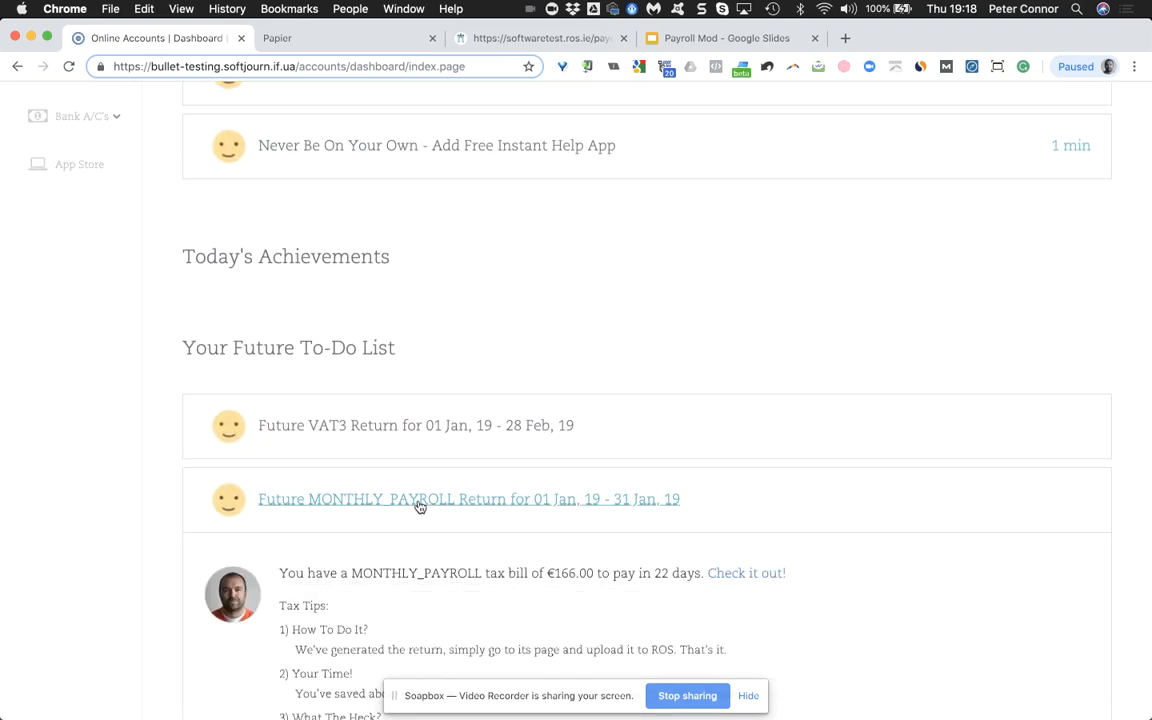
left_click(752, 580)
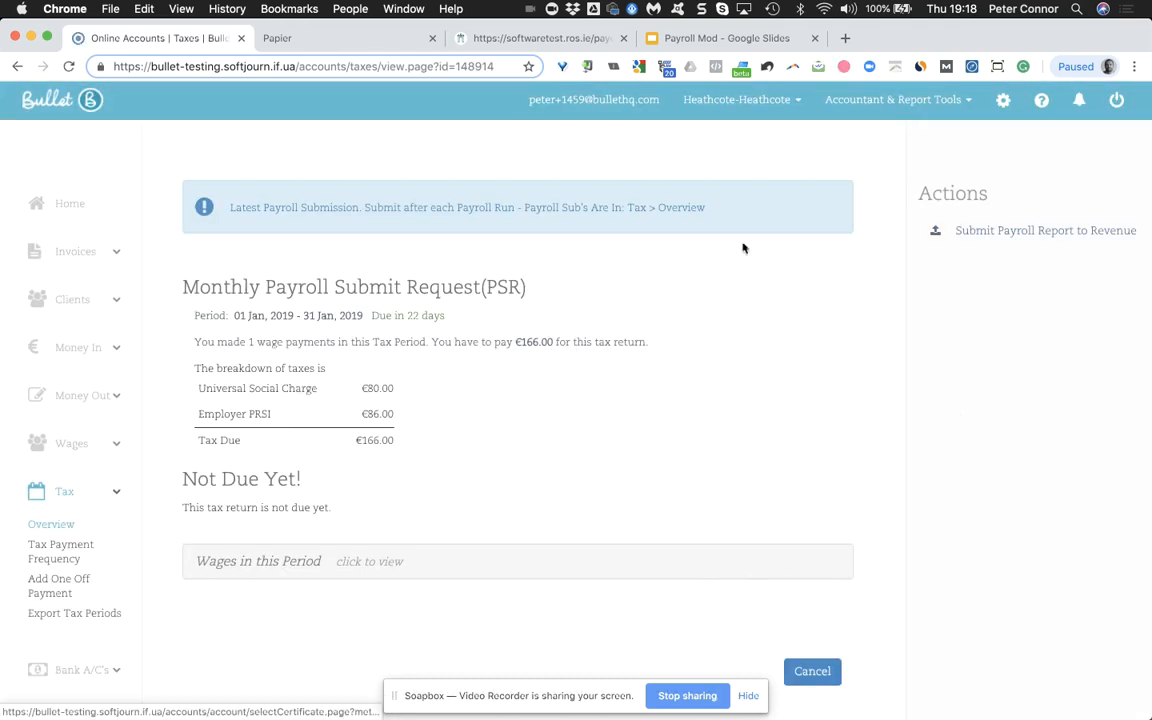
- Expand and review the wages included in the 01 Jan, 2019 - 31 Jan, 2019 payroll submission
left_click(270, 562)
scroll(607, 548, "down", 3)
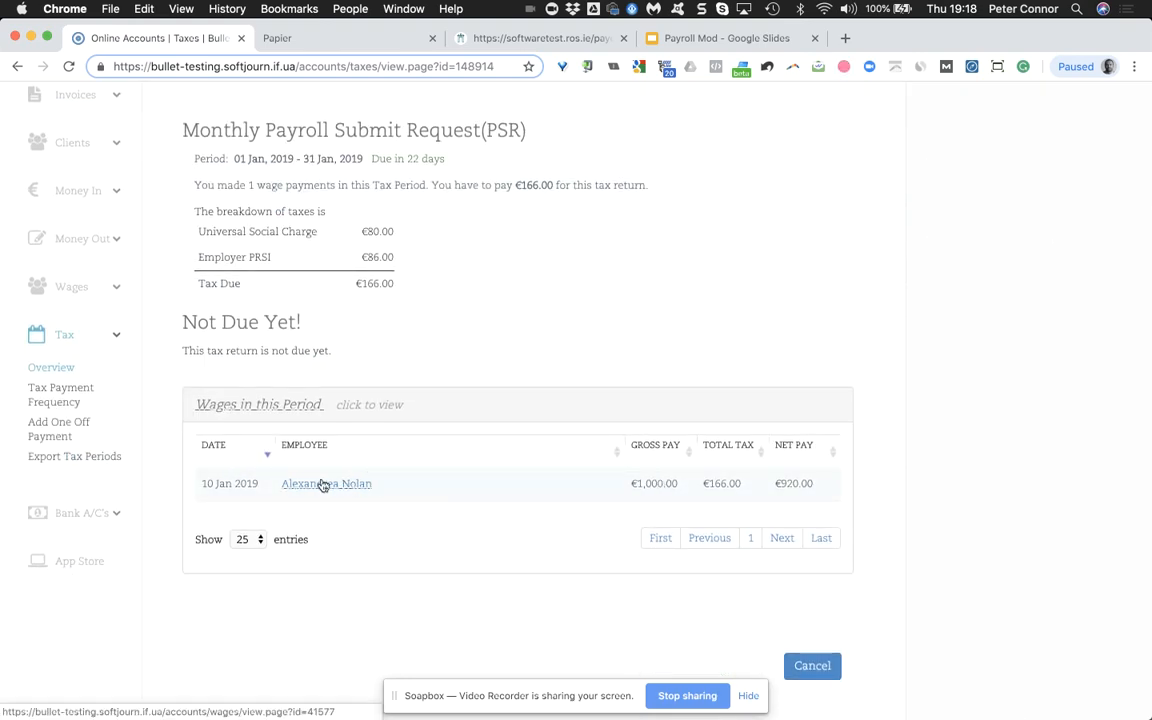
scroll(521, 398, "up", 3)
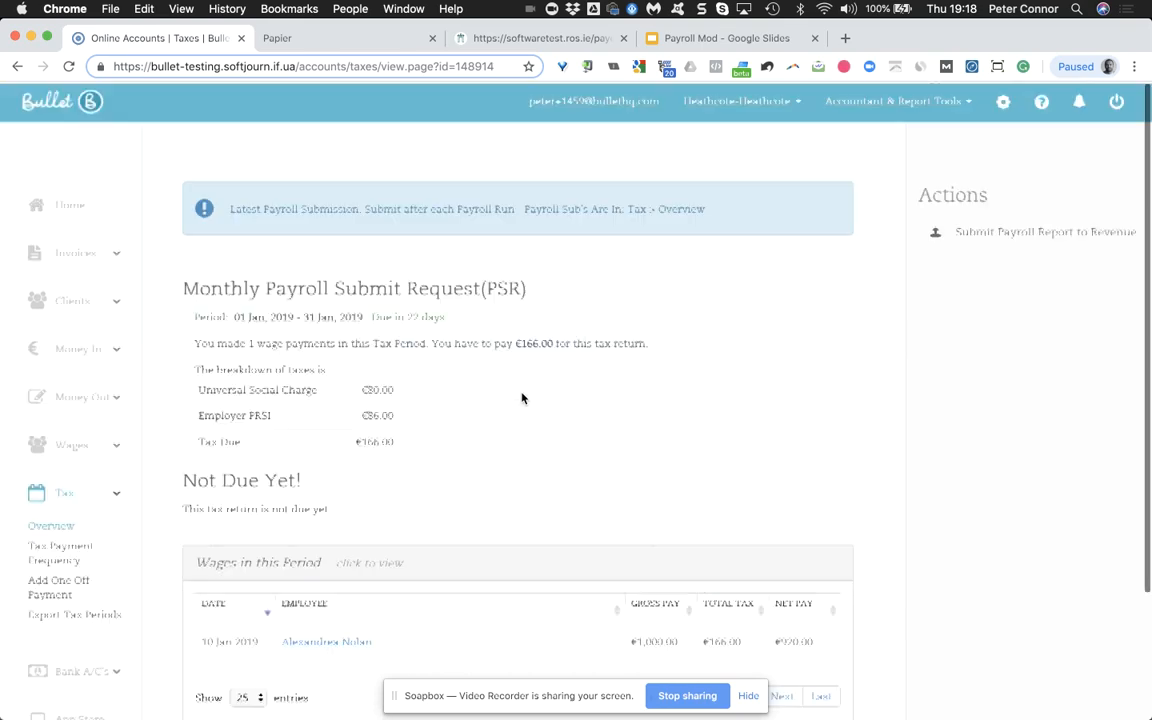
- Start submitting the payroll report to Revenue, checking the available ROS certificates and the hint about importing one
left_click(1054, 232)
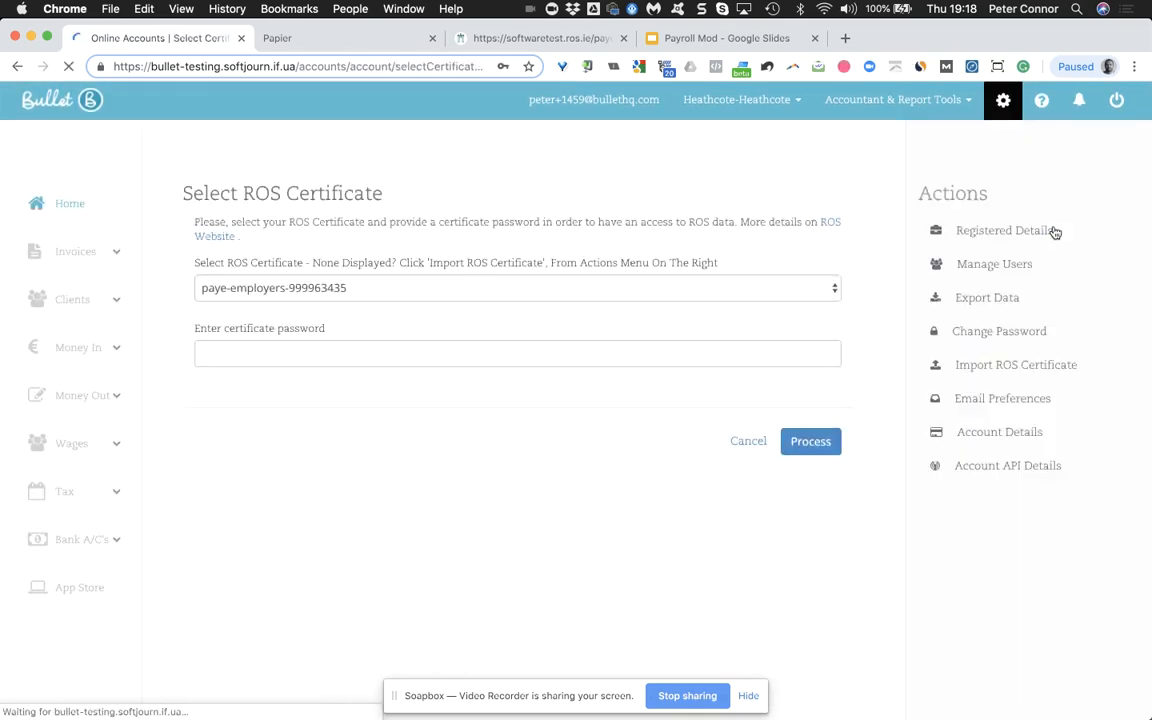
left_click(260, 292)
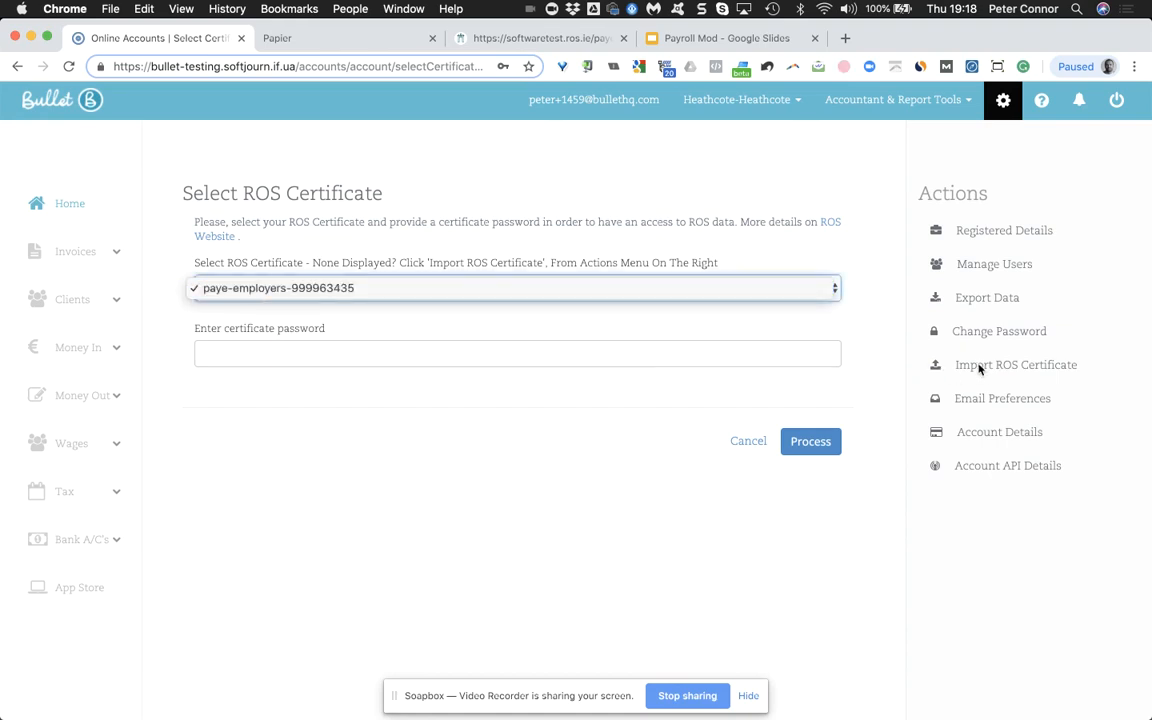
left_click(1123, 342)
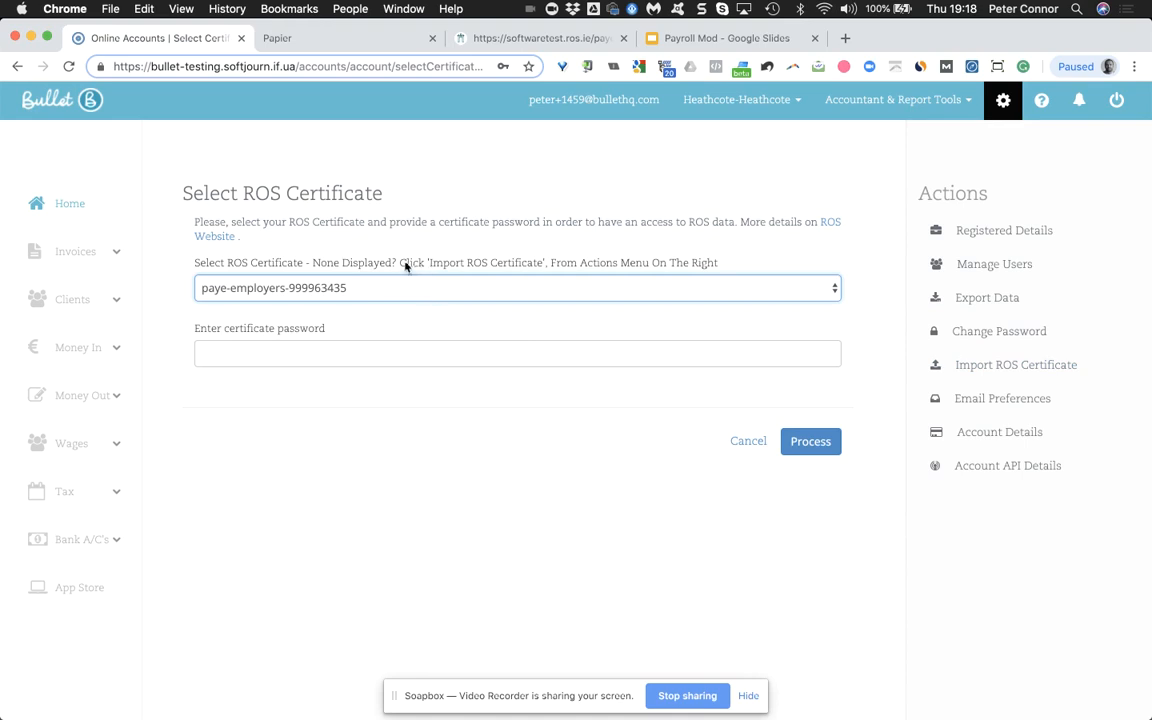
left_click_drag(405, 264, 520, 265)
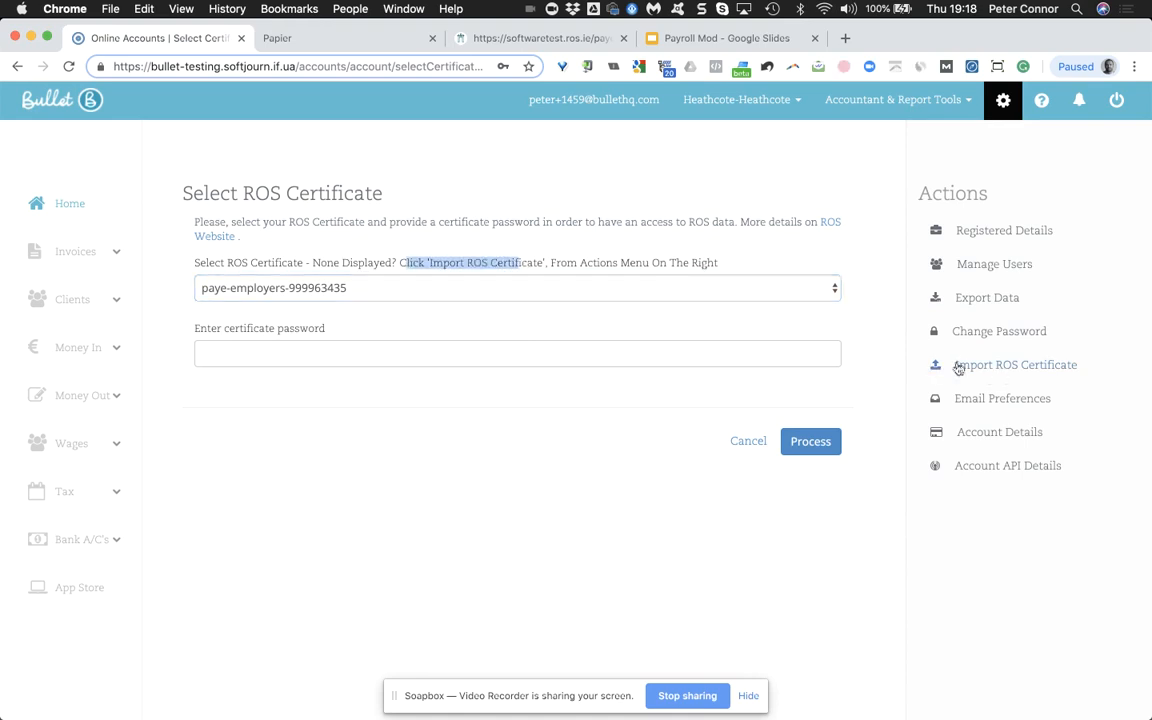
- Copy the certificate password from the Papier tab, paste it as the ROS certificate password and process the payroll submission
left_click(333, 350)
left_click(372, 38)
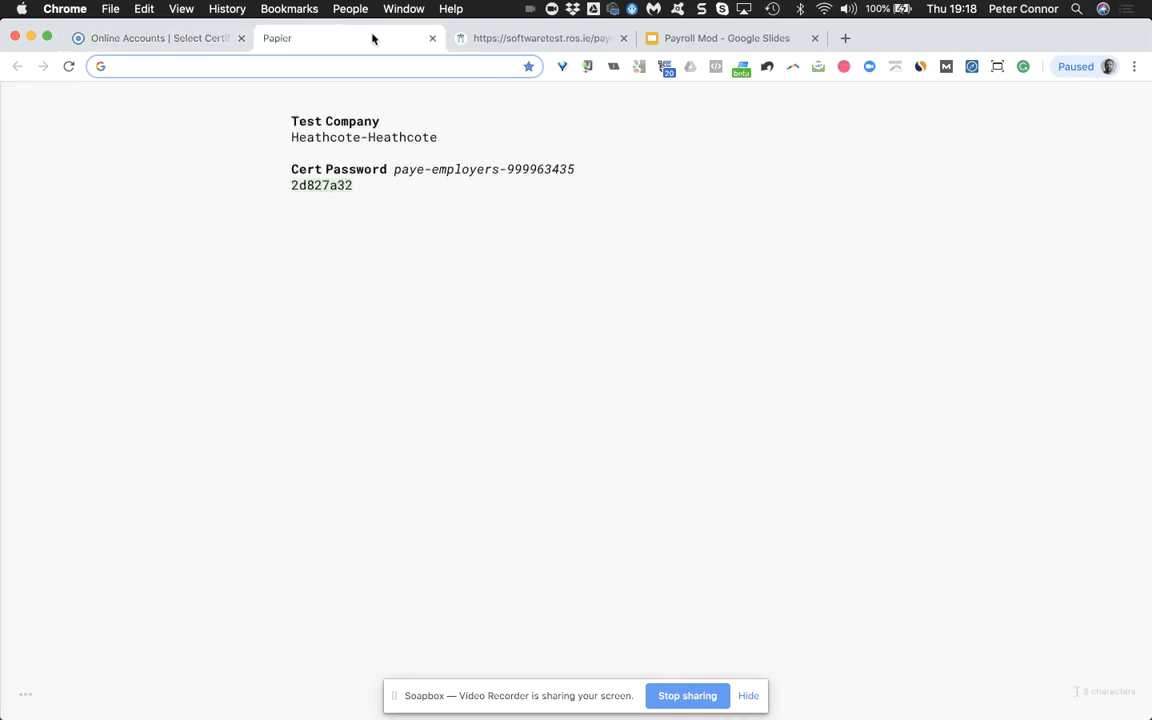
key("super+c")
left_click(195, 44)
left_click(298, 354)
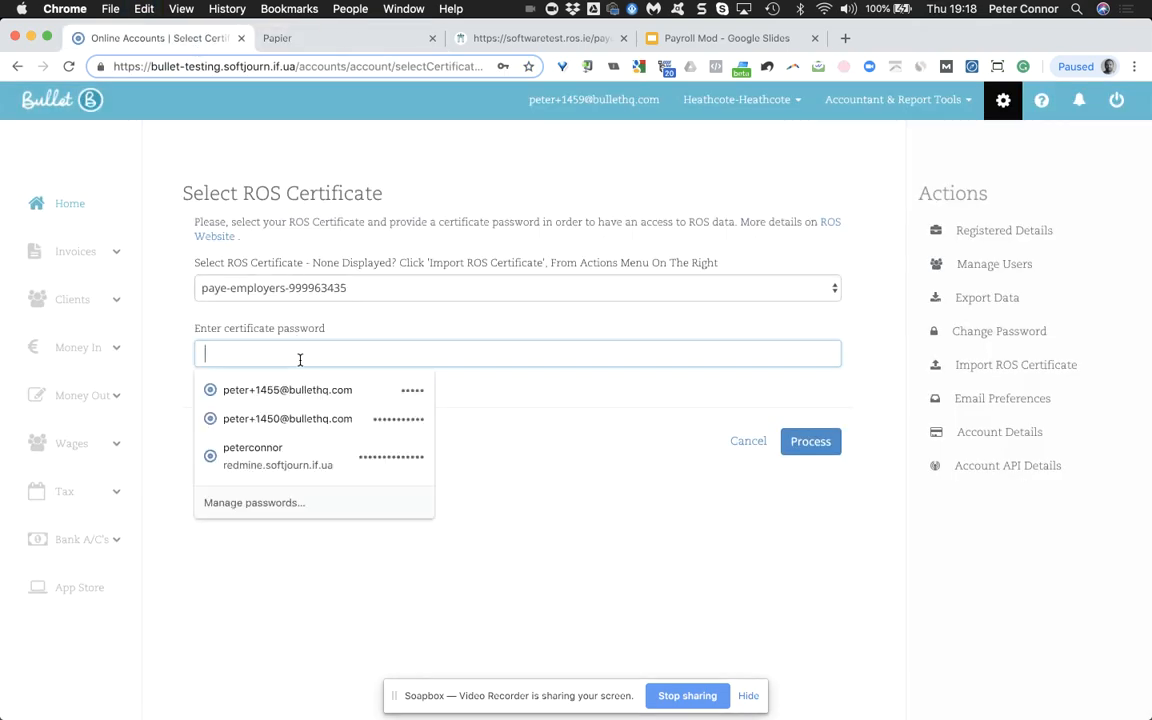
key("super+v")
left_click(802, 446)
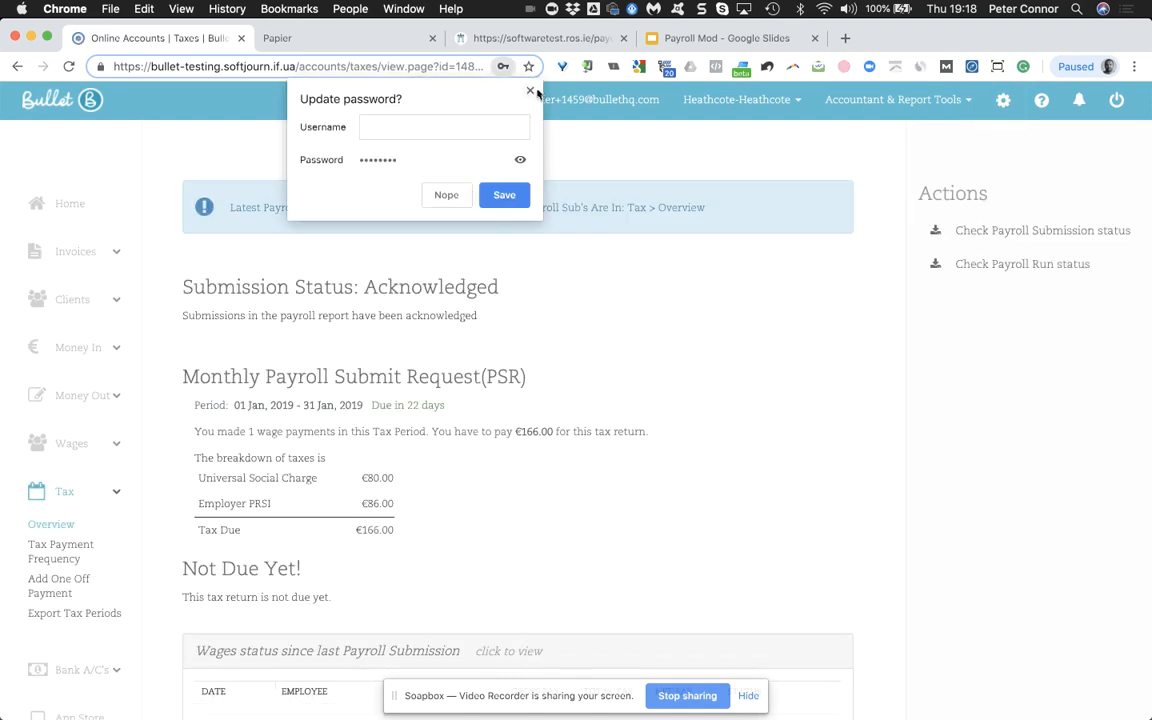
left_click(531, 91)
- Examine the status of the submitted wage and the overall submission status of the January payroll return
scroll(607, 340, "down", 5)
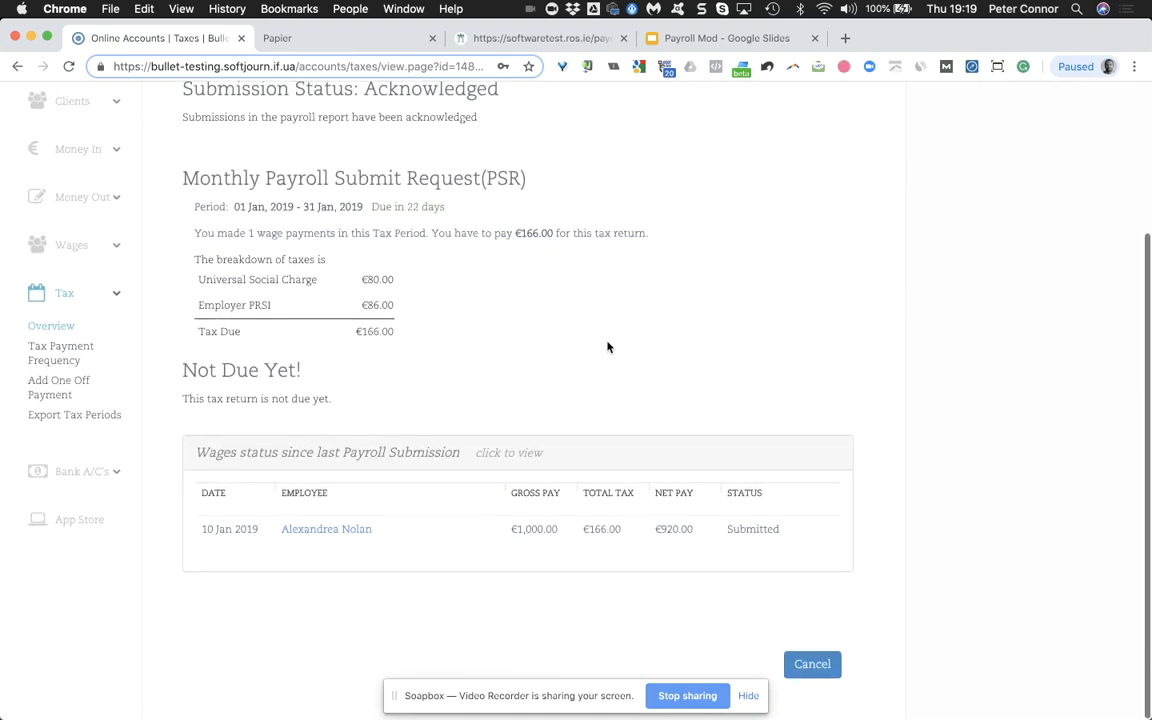
double_click(741, 532)
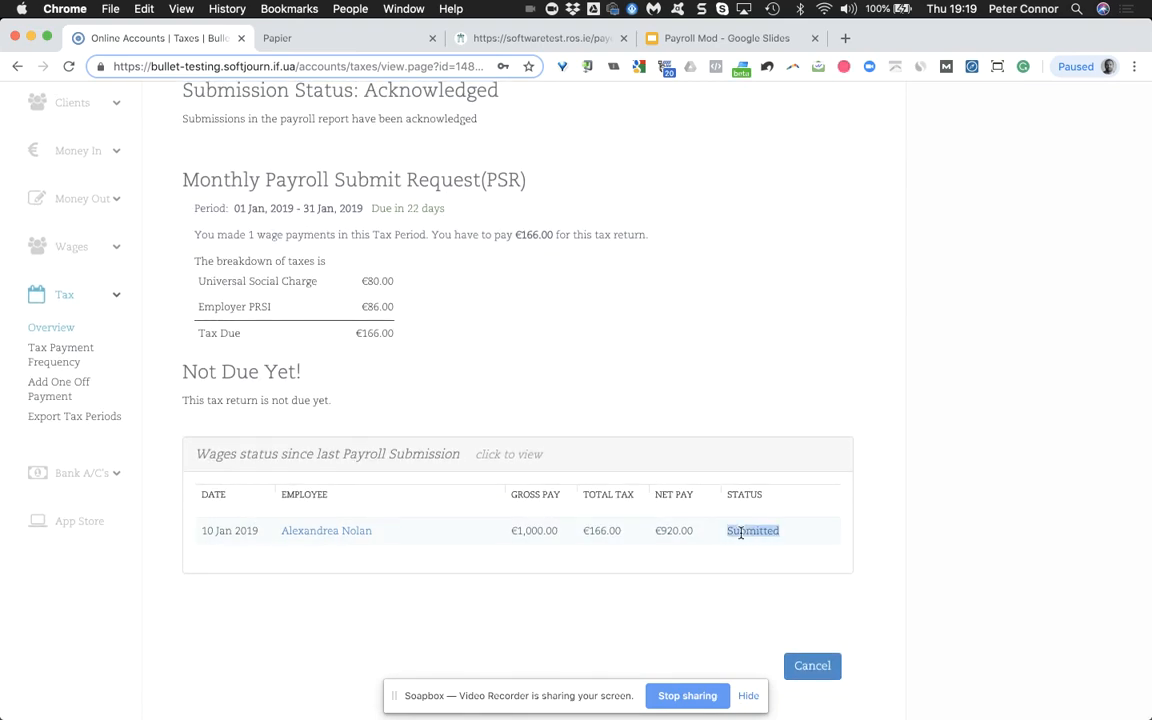
scroll(950, 398, "up", 5)
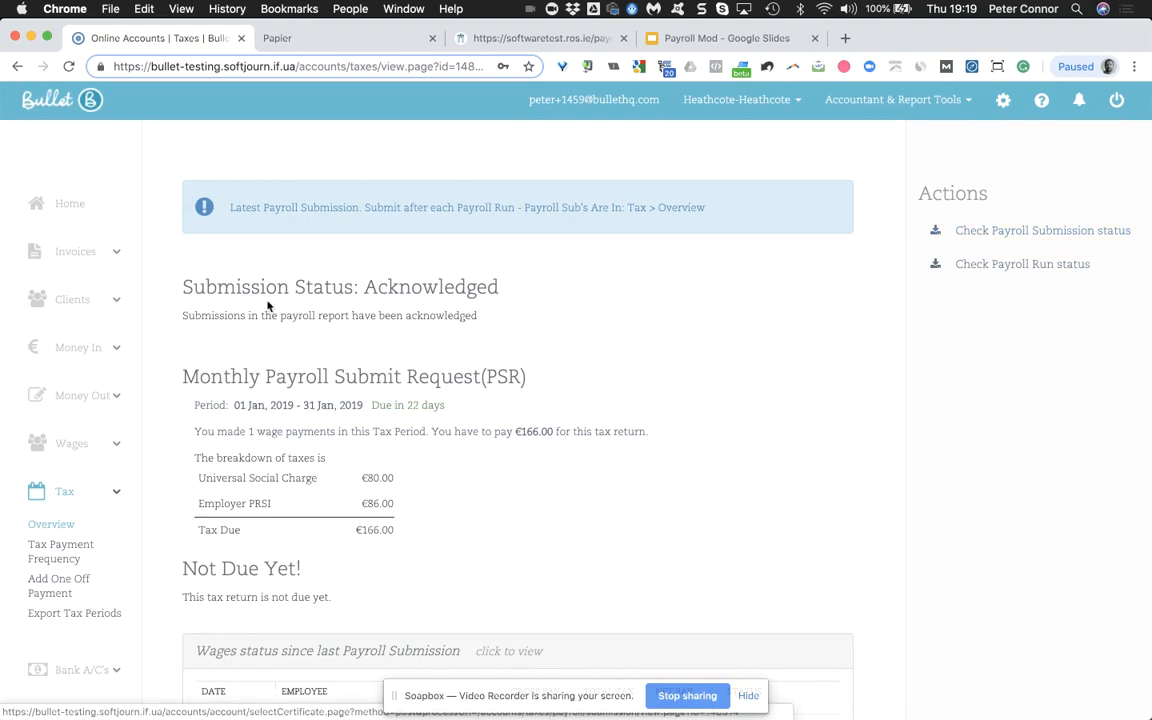
left_click_drag(186, 287, 432, 306)
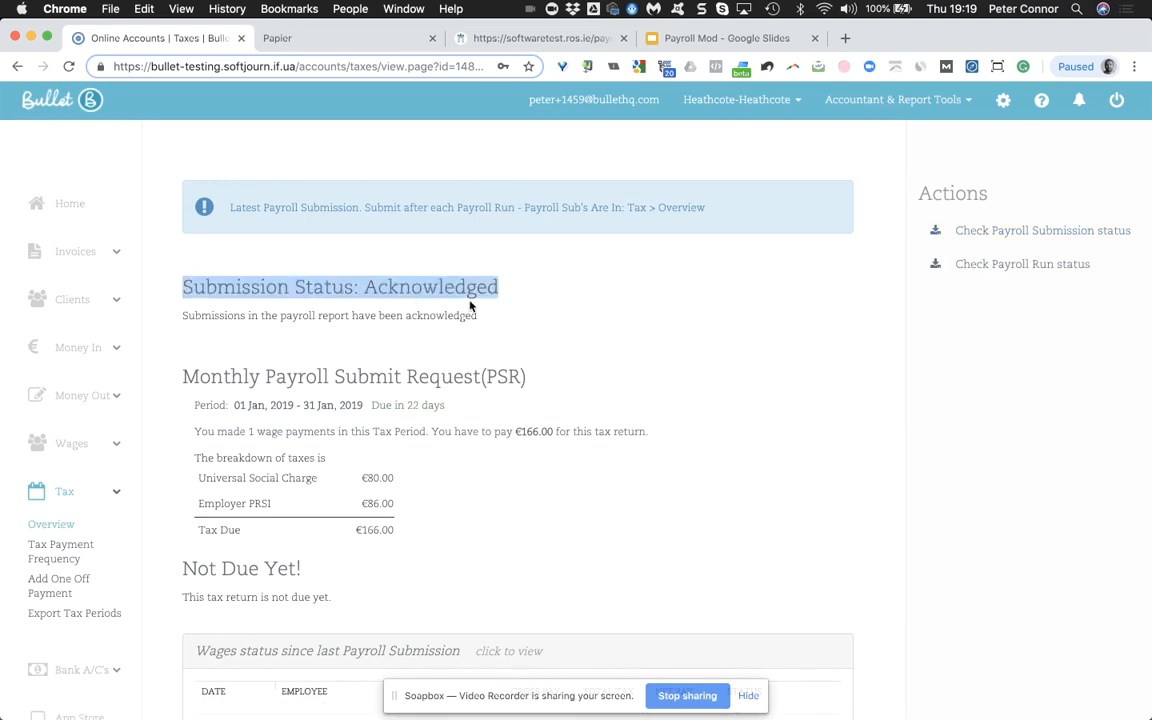
- Check the January payroll submission status with Revenue, pasting the ROS certificate password and dismissing the offer to update the saved password
left_click(969, 232)
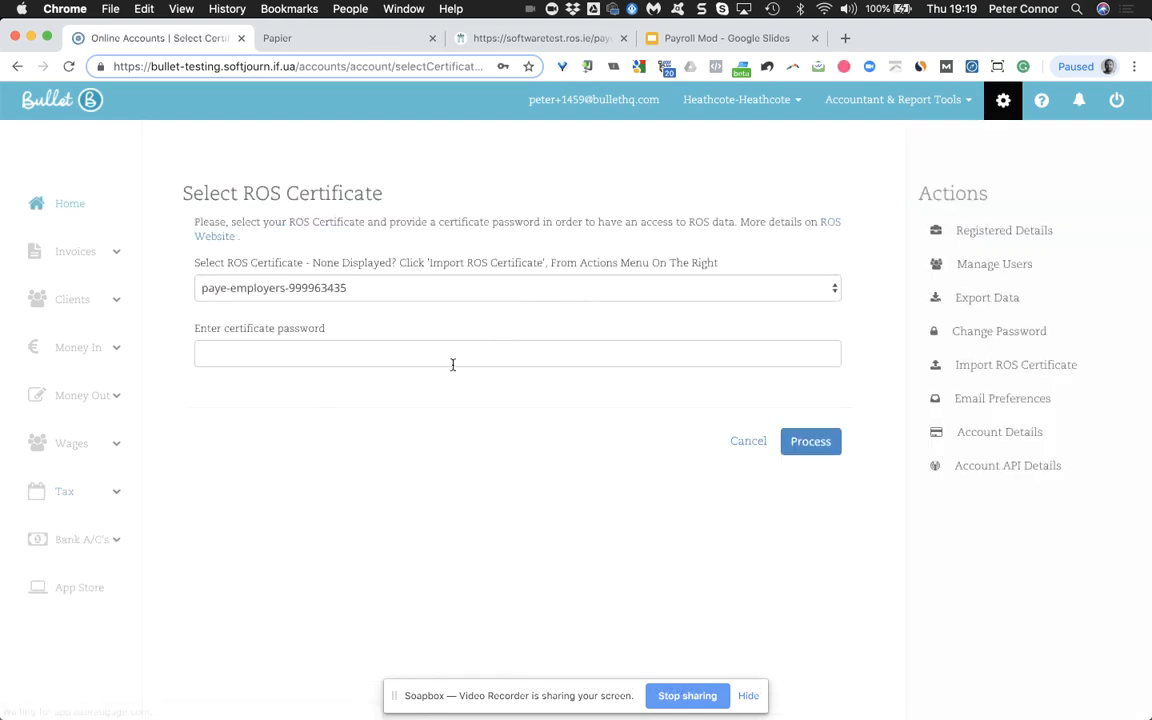
left_click(453, 361)
key("super+v")
left_click(813, 442)
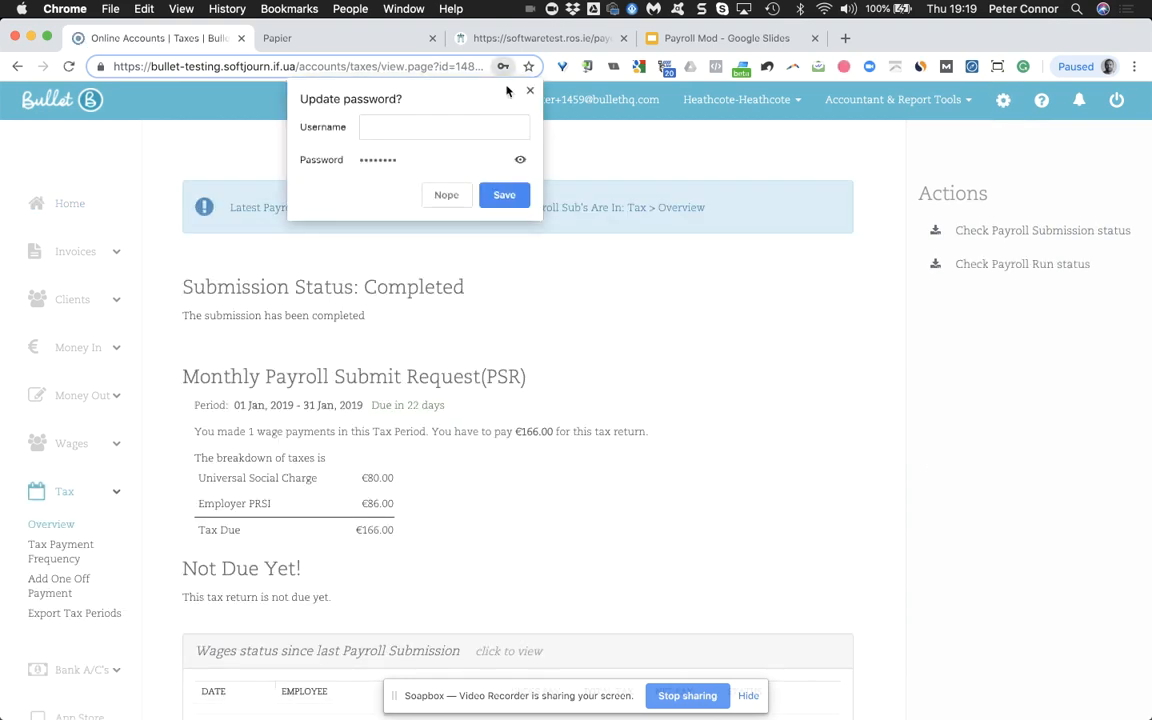
left_click(531, 91)
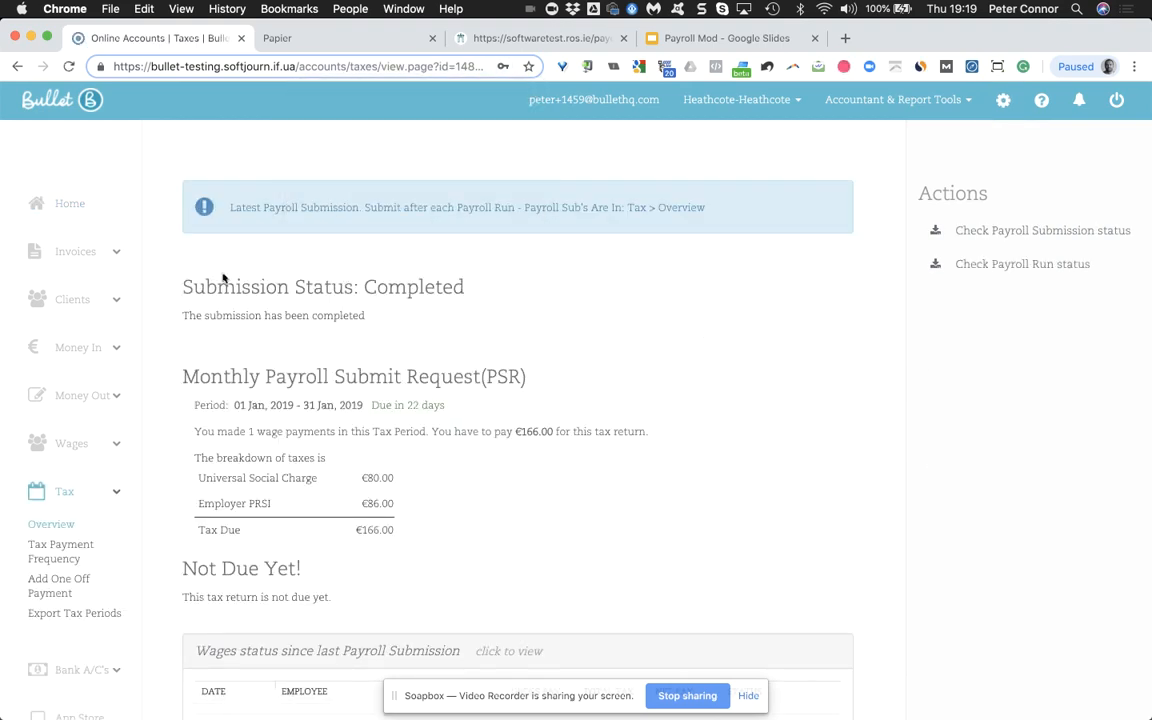
- Examine the January return's overall submission status and the status of the 10 Jan 2019 wage
left_click_drag(185, 283, 372, 286)
double_click(376, 285)
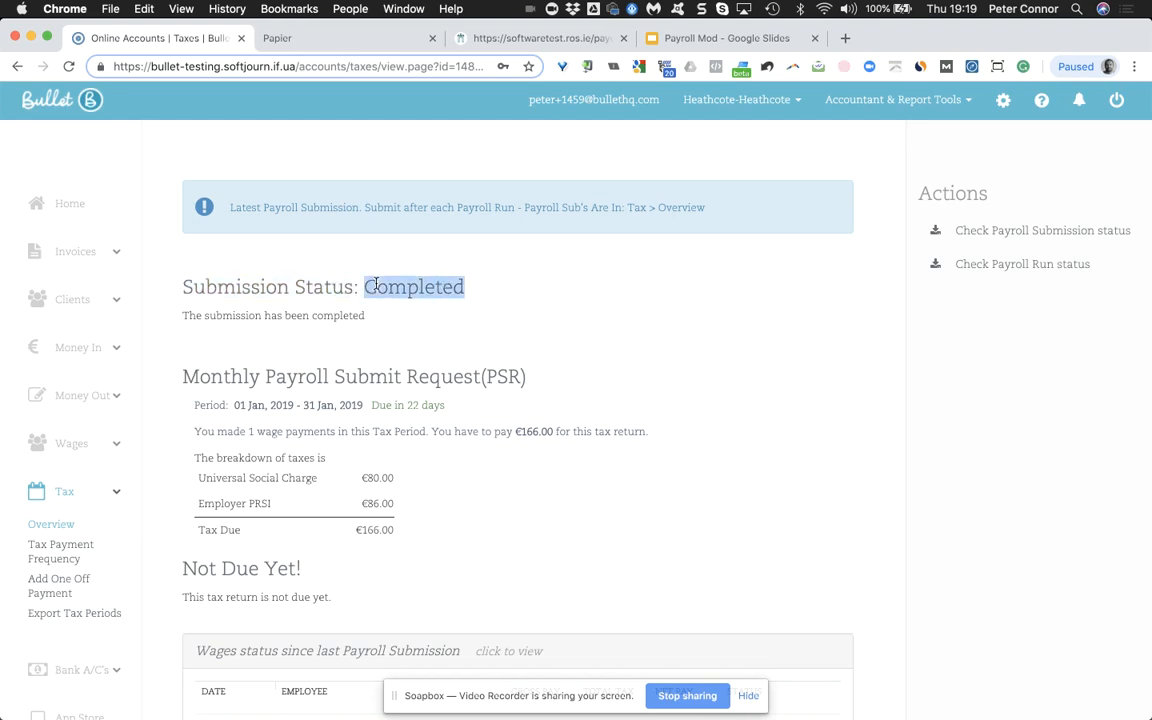
scroll(763, 381, "down", 5)
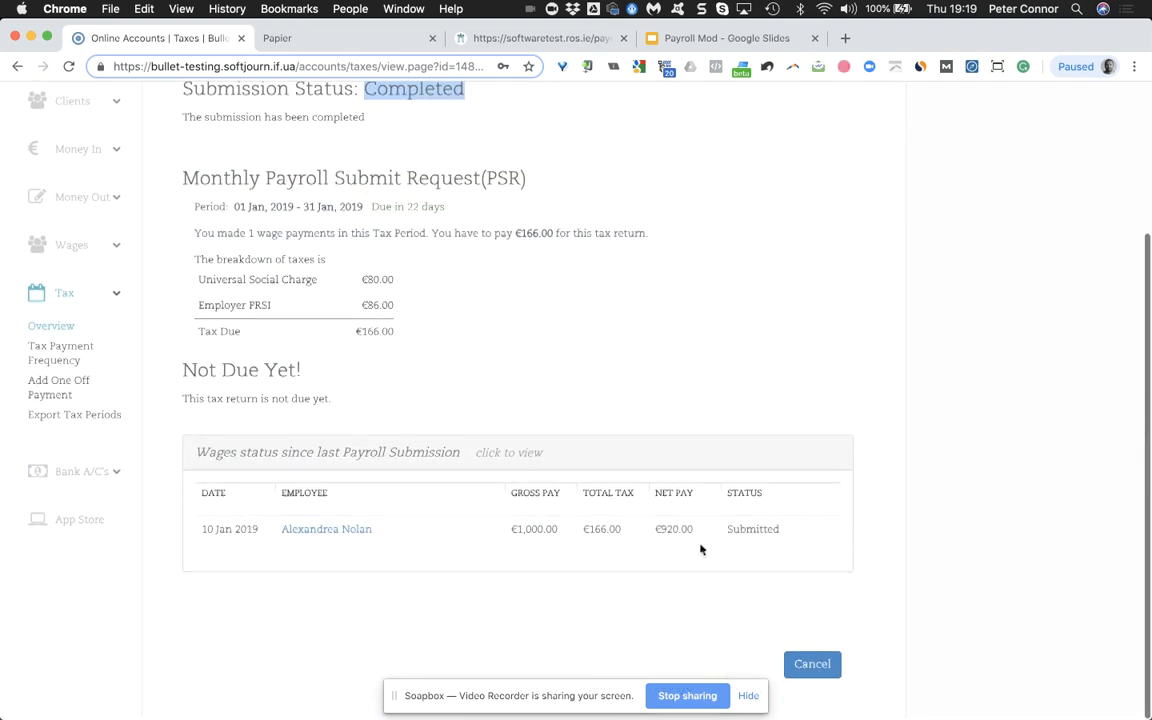
double_click(734, 531)
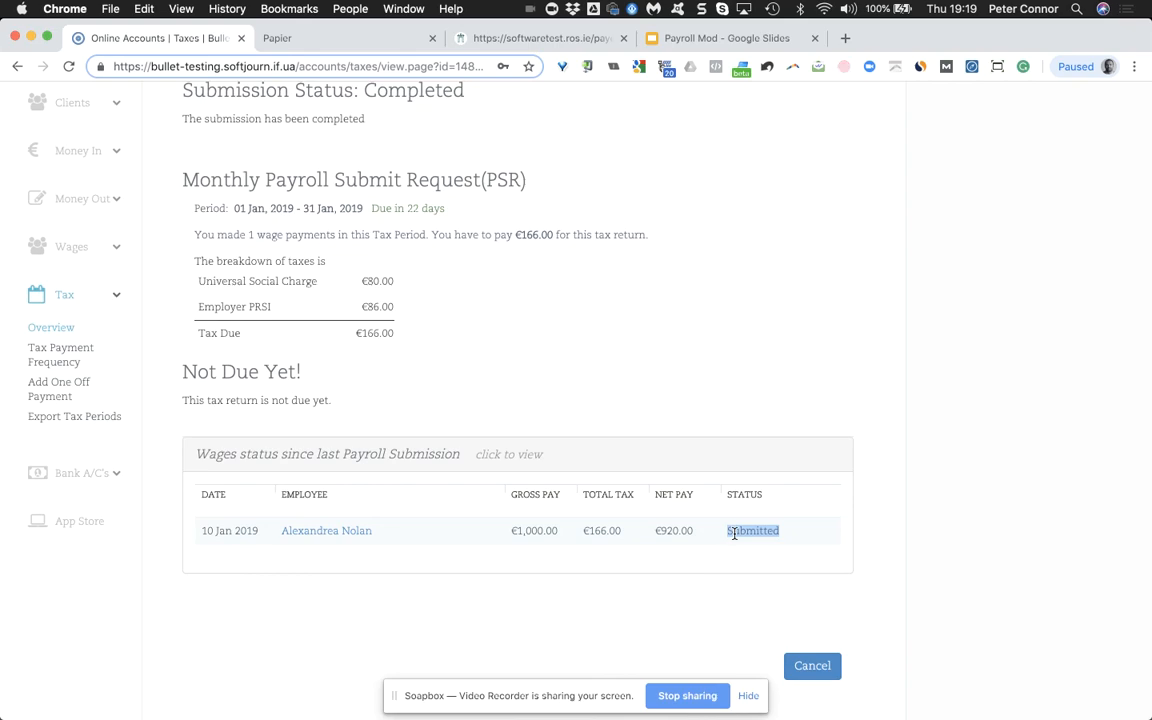
scroll(901, 395, "up", 5)
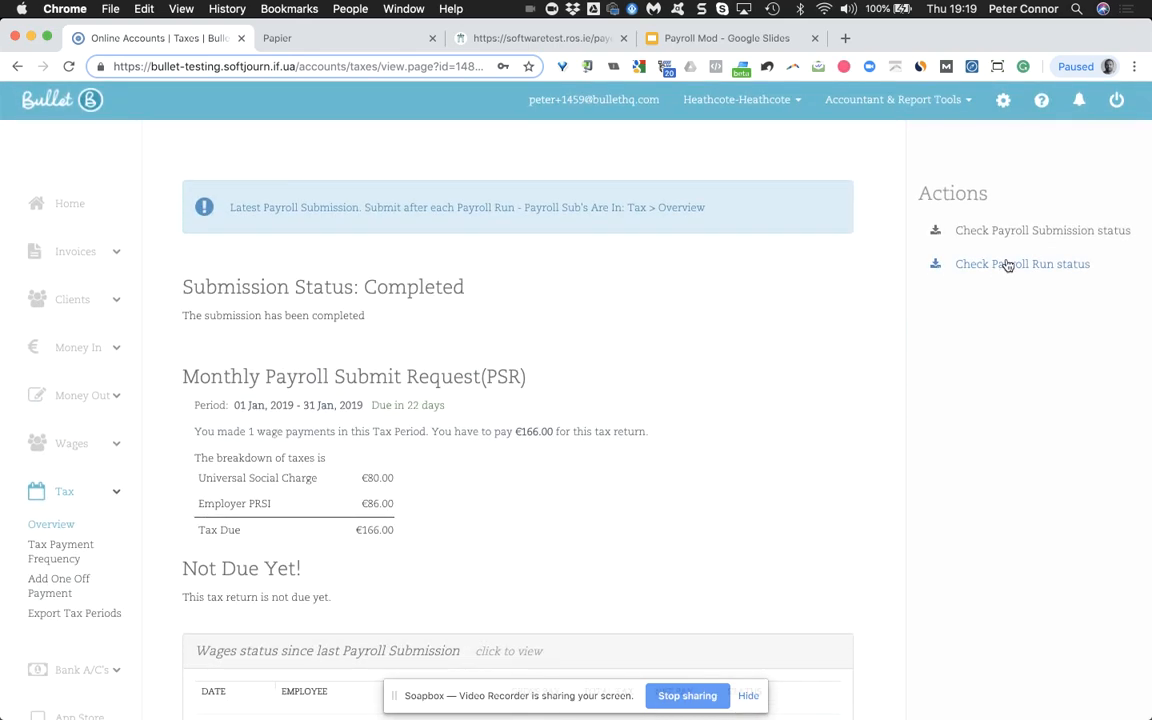
scroll(830, 492, "down", 3)
scroll(820, 506, "down", 1)
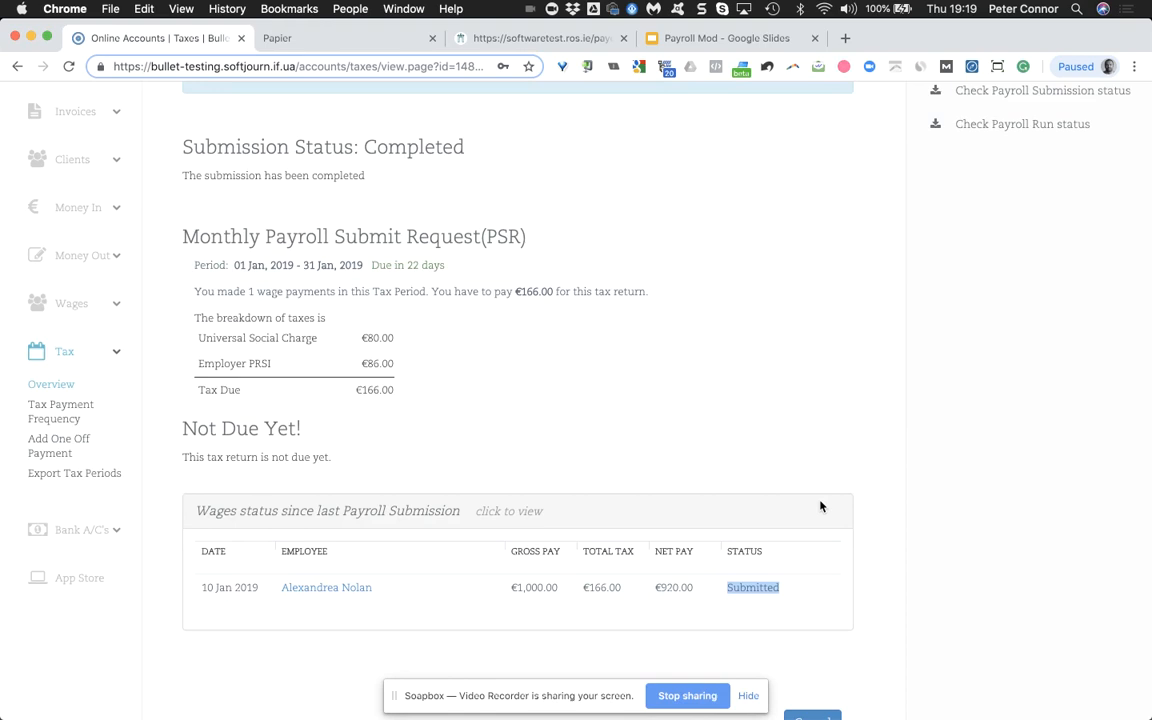
- Open the employee's 10 Jan 2019 wage from the payroll return and delete the payment recorded against it
left_click(366, 593)
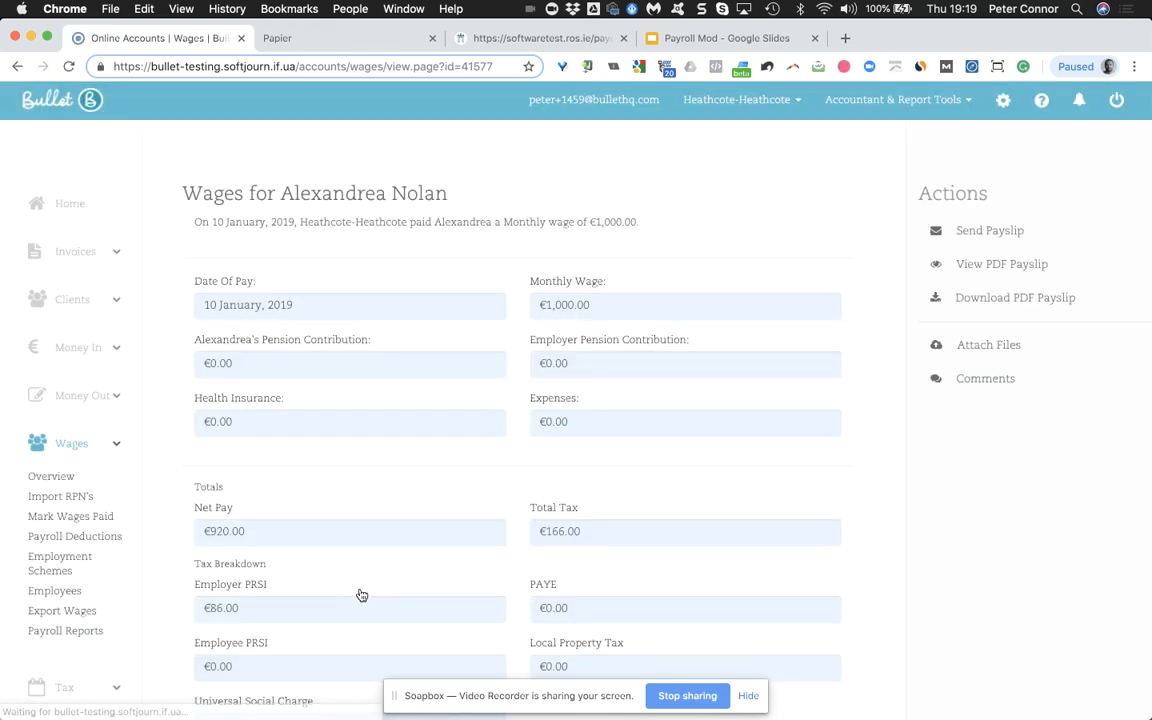
scroll(362, 595, "down", 5)
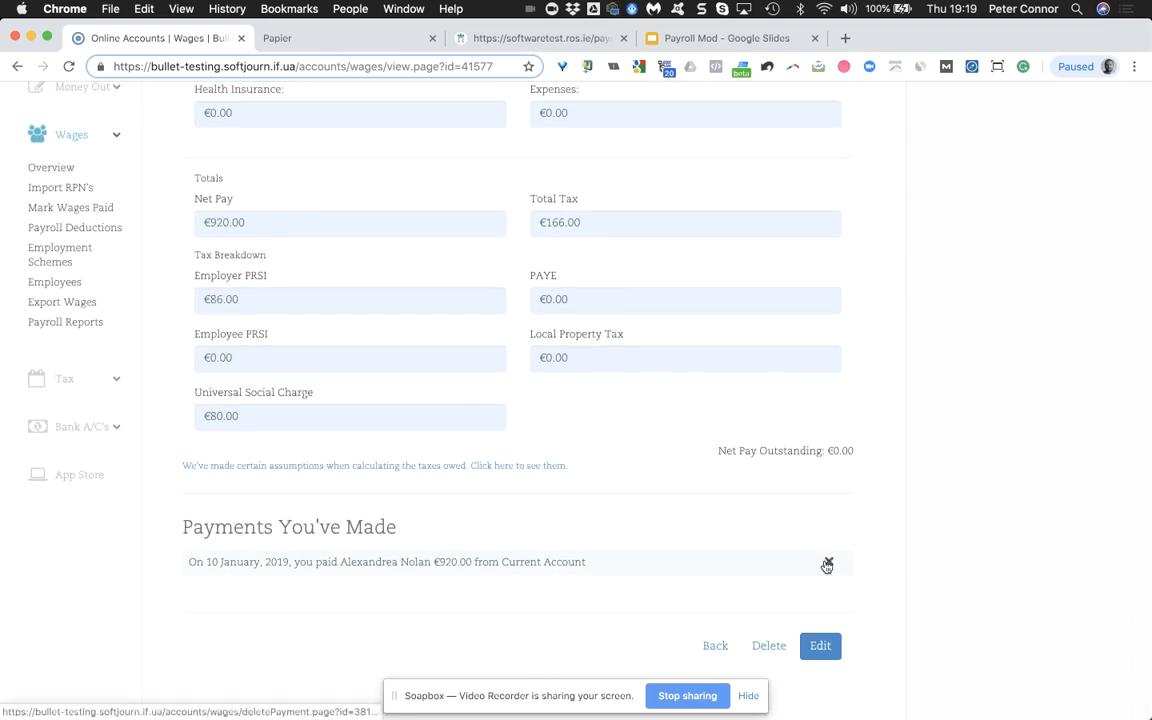
left_click(827, 564)
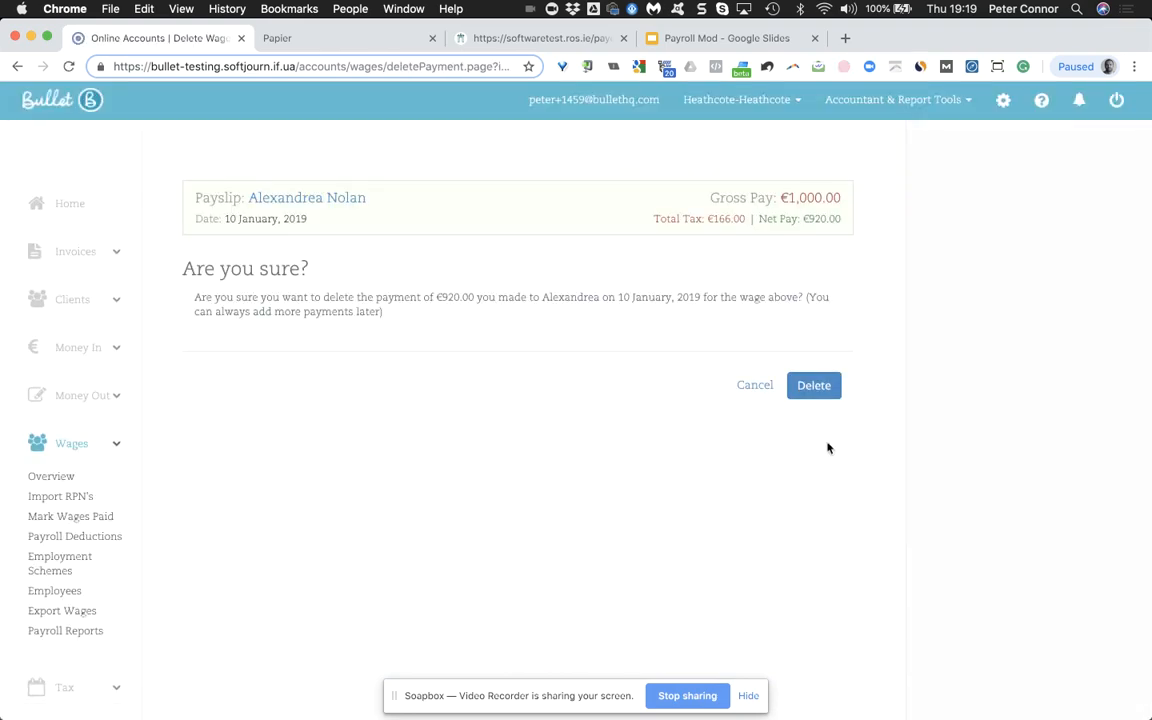
left_click(815, 386)
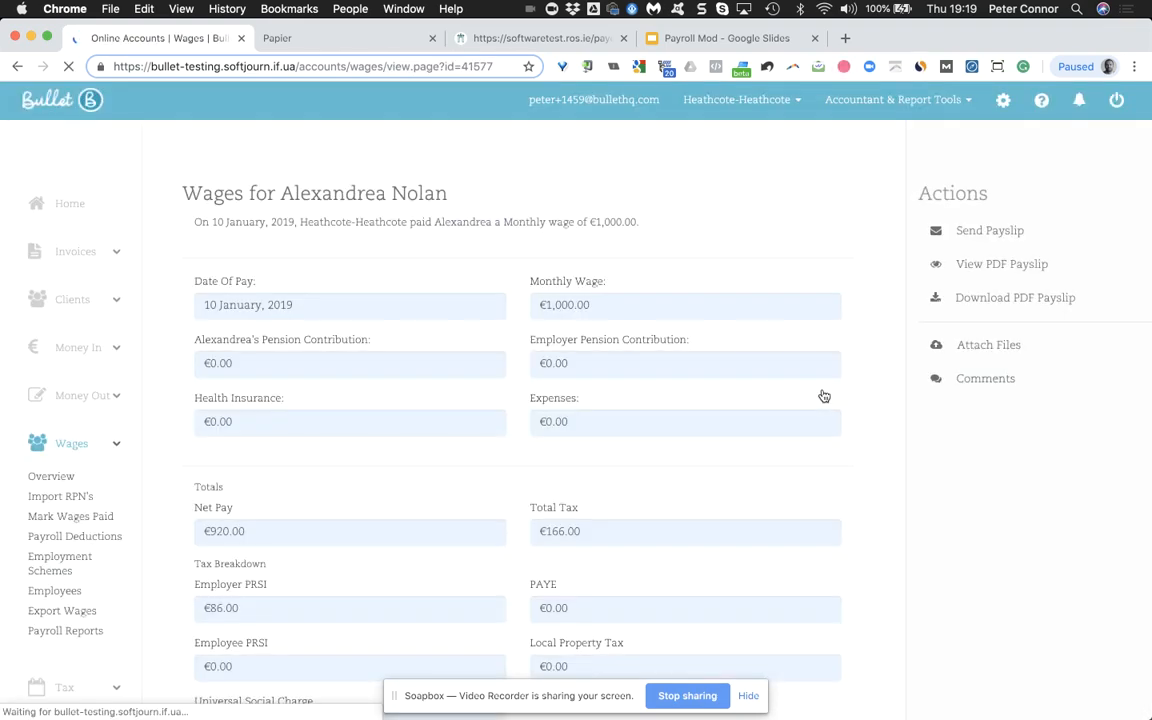
- Edit the employee's 10 Jan 2019 payslip and set the gross monthly wage to €800.00
scroll(807, 483, "down", 4)
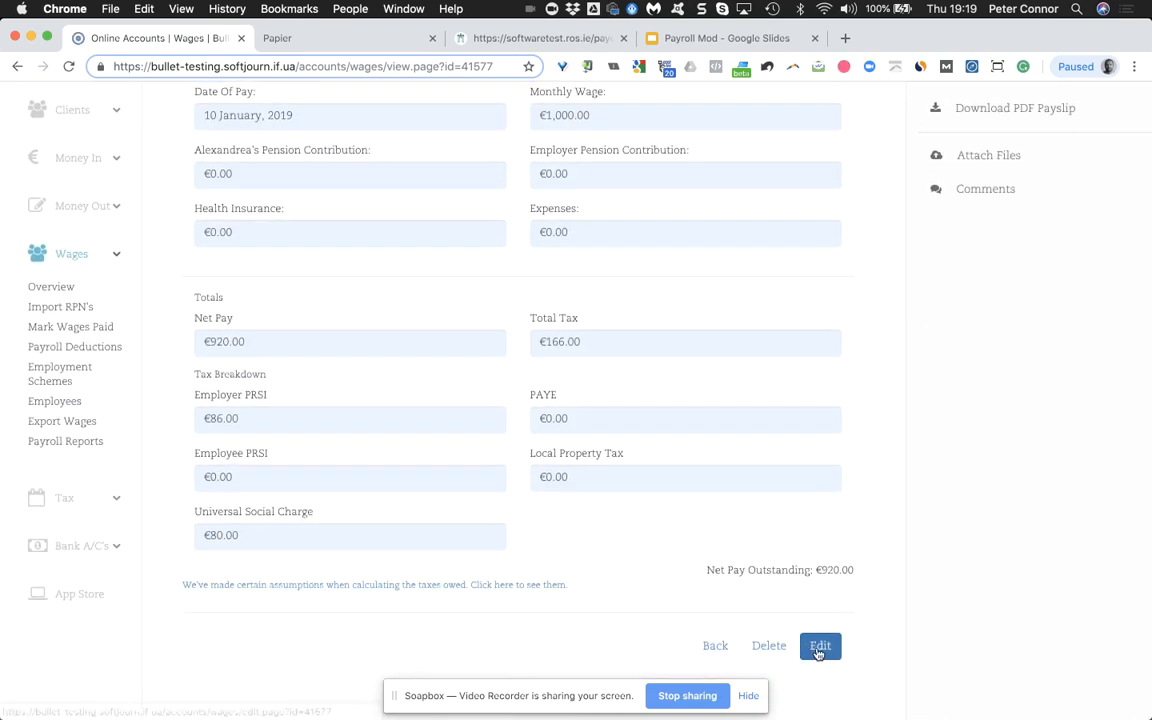
left_click(819, 647)
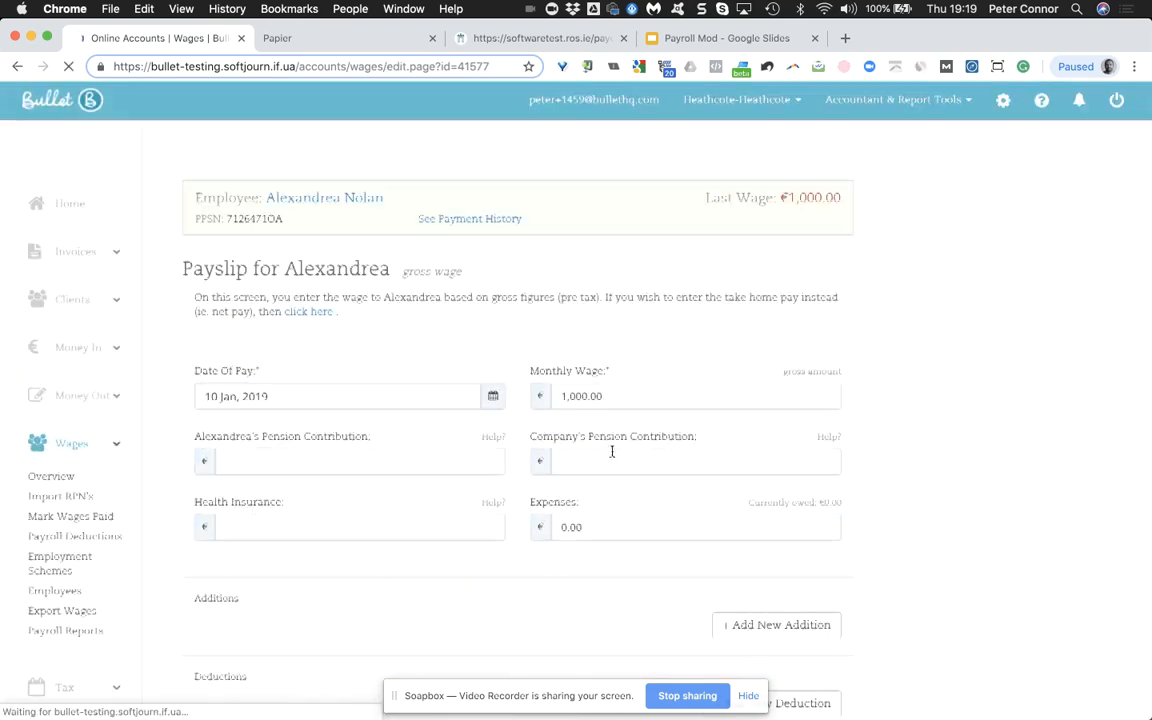
scroll(607, 522, "down", 4)
scroll(590, 400, "up", 3)
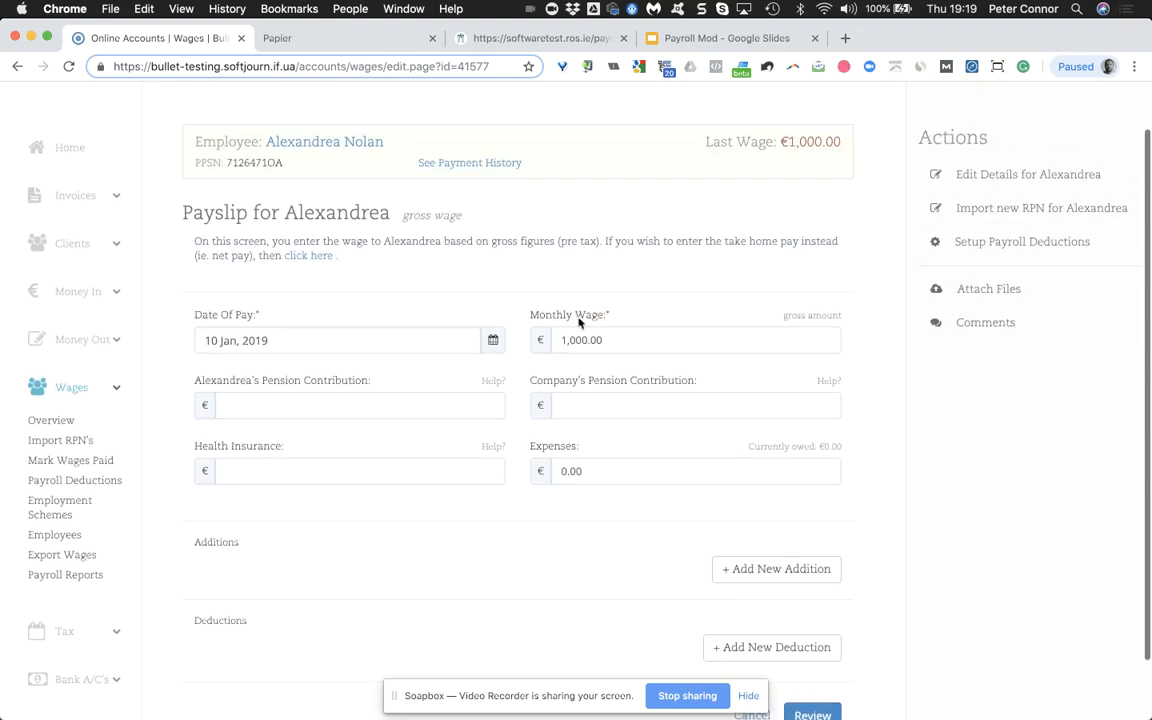
left_click_drag(577, 341, 545, 344)
type("8")
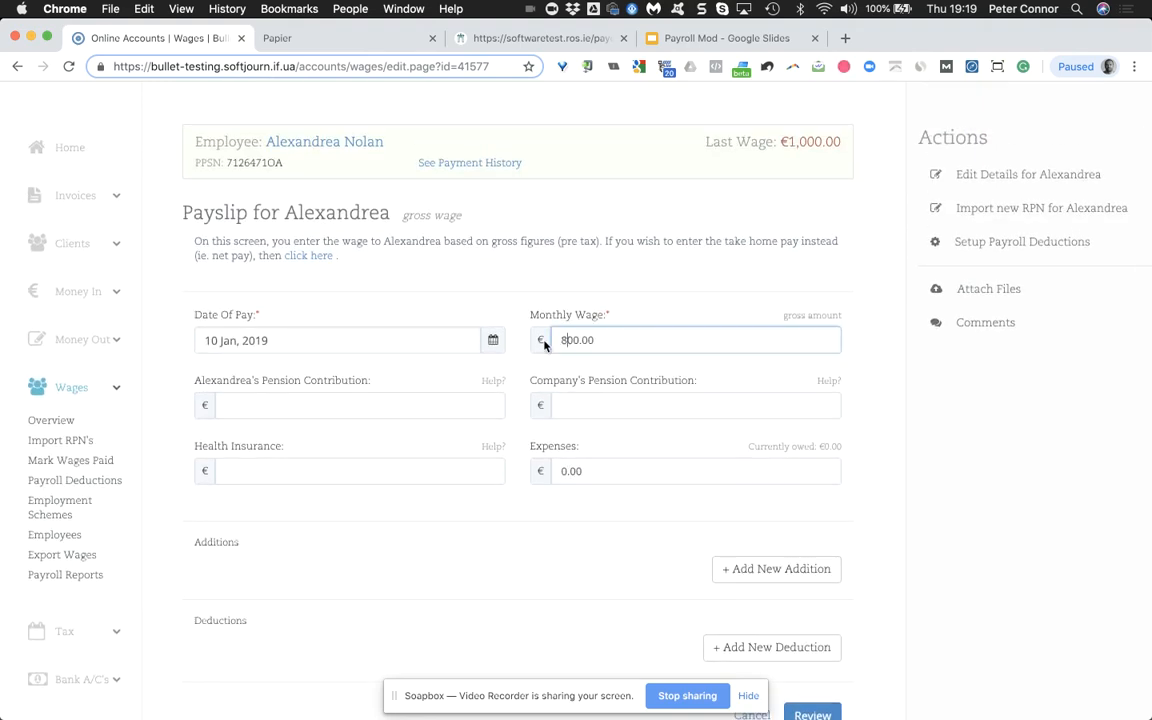
left_click(869, 334)
- Review the recalculated payslip and save it, hiding the screen-sharing notice
scroll(841, 463, "down", 2)
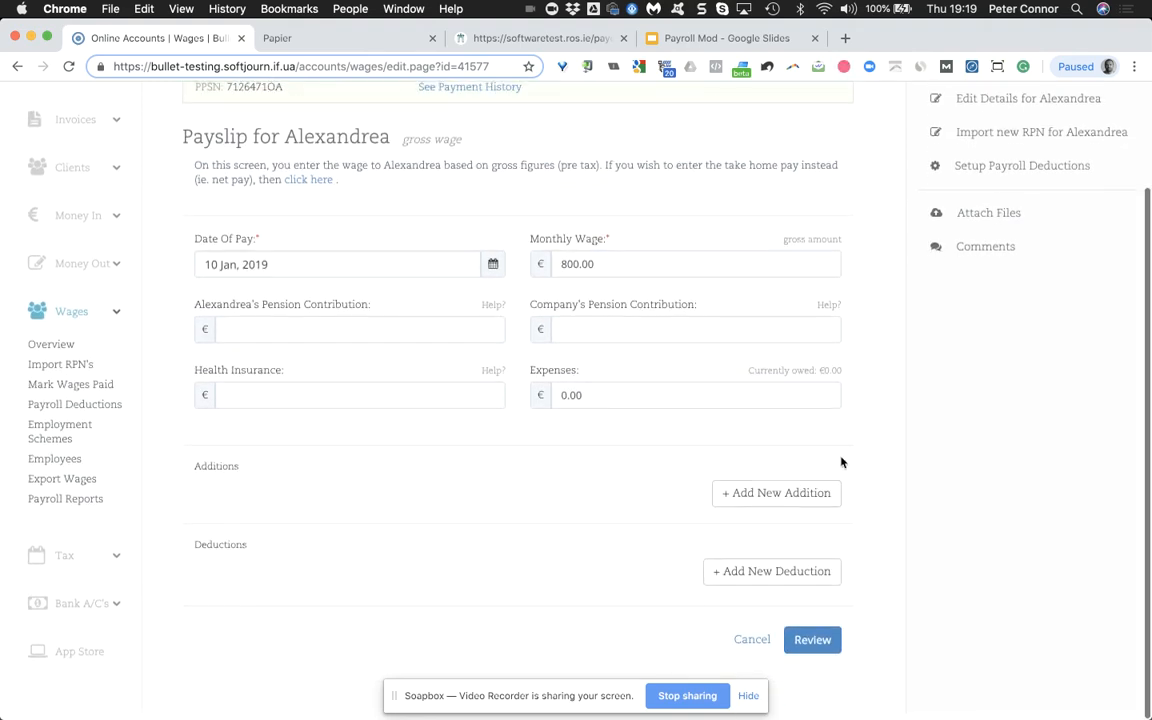
left_click(807, 646)
left_click(750, 695)
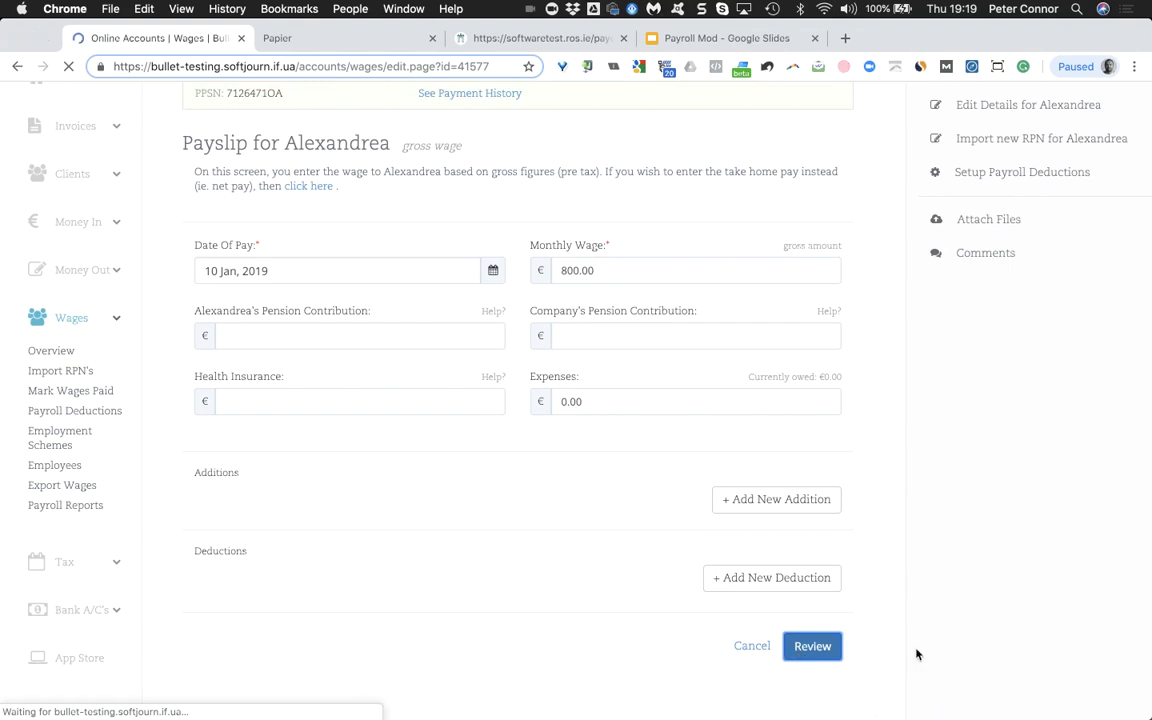
scroll(917, 655, "down", 4)
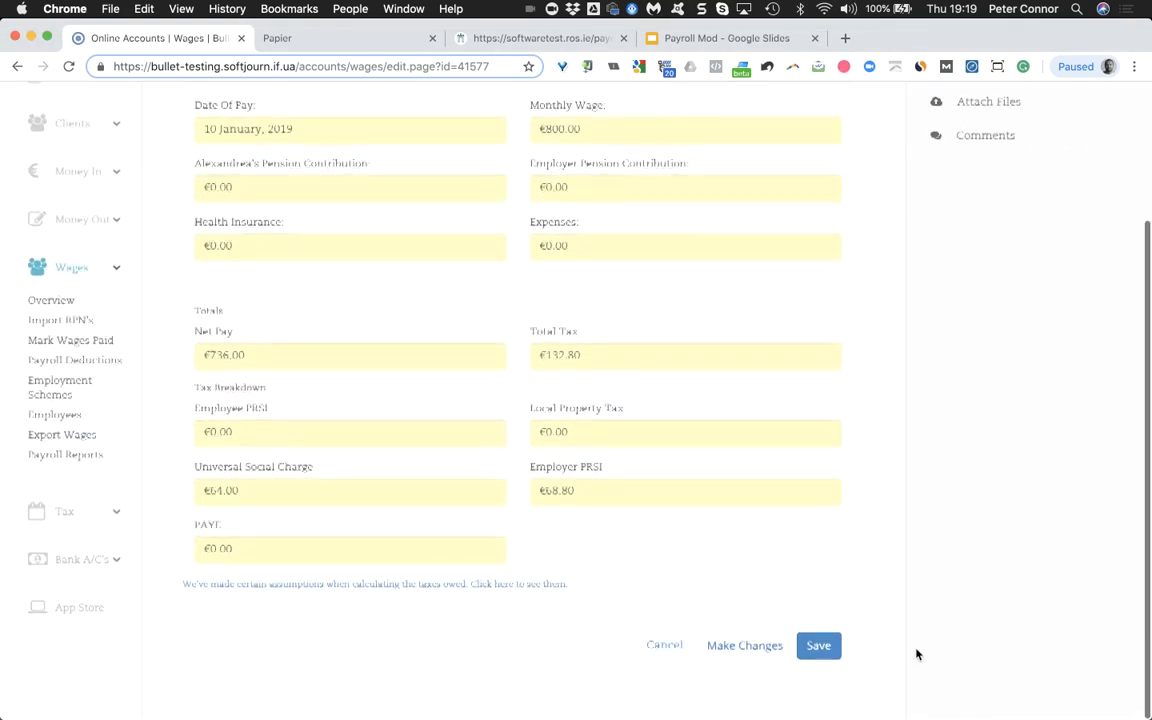
left_click(818, 645)
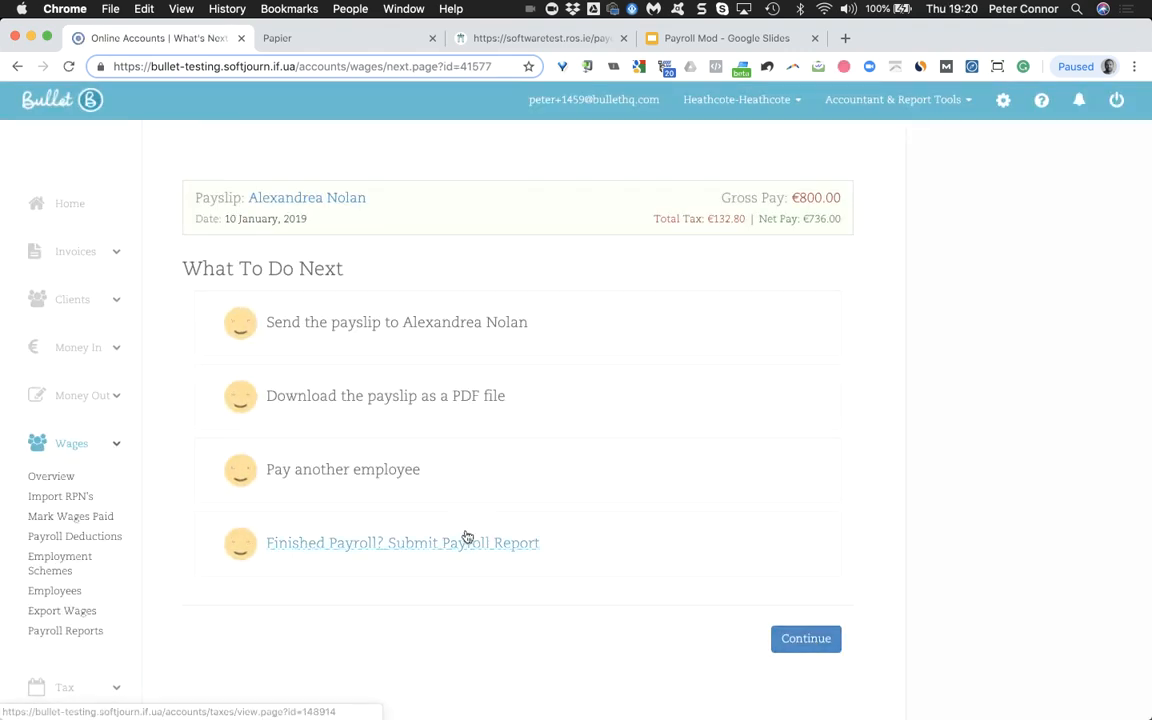
- Submit the payroll report with the edited wage to Revenue using the ROS certificate password, and review the submission and wage statuses
left_click(467, 538)
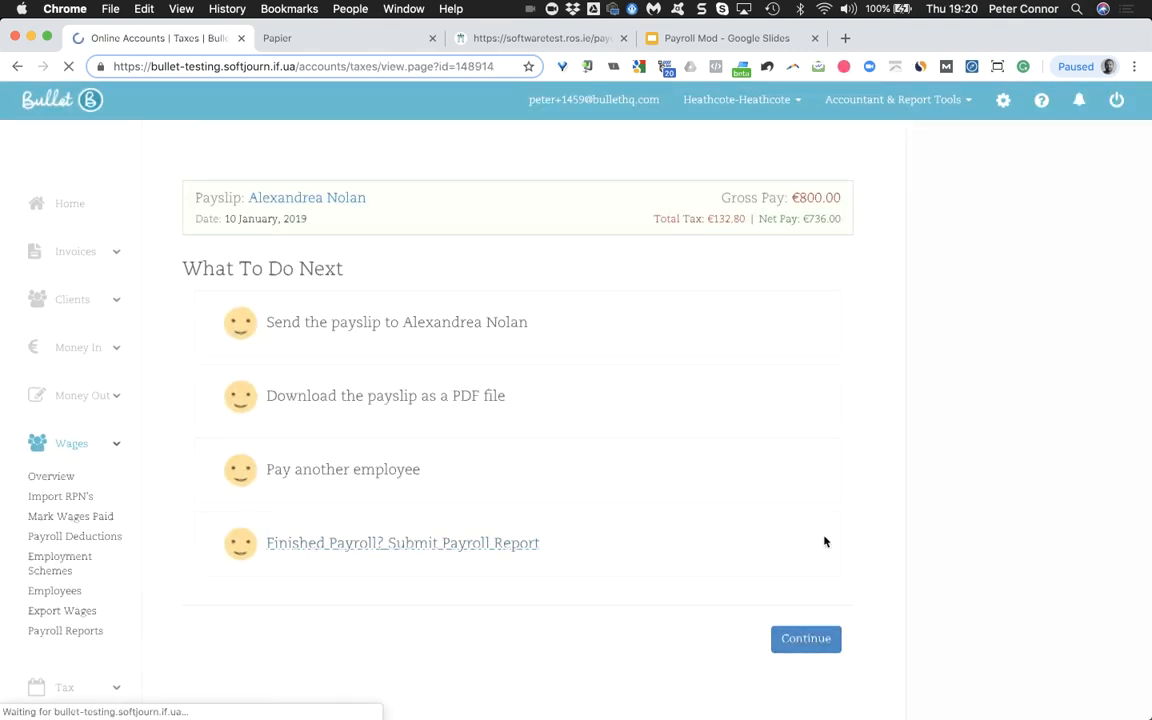
double_click(741, 638)
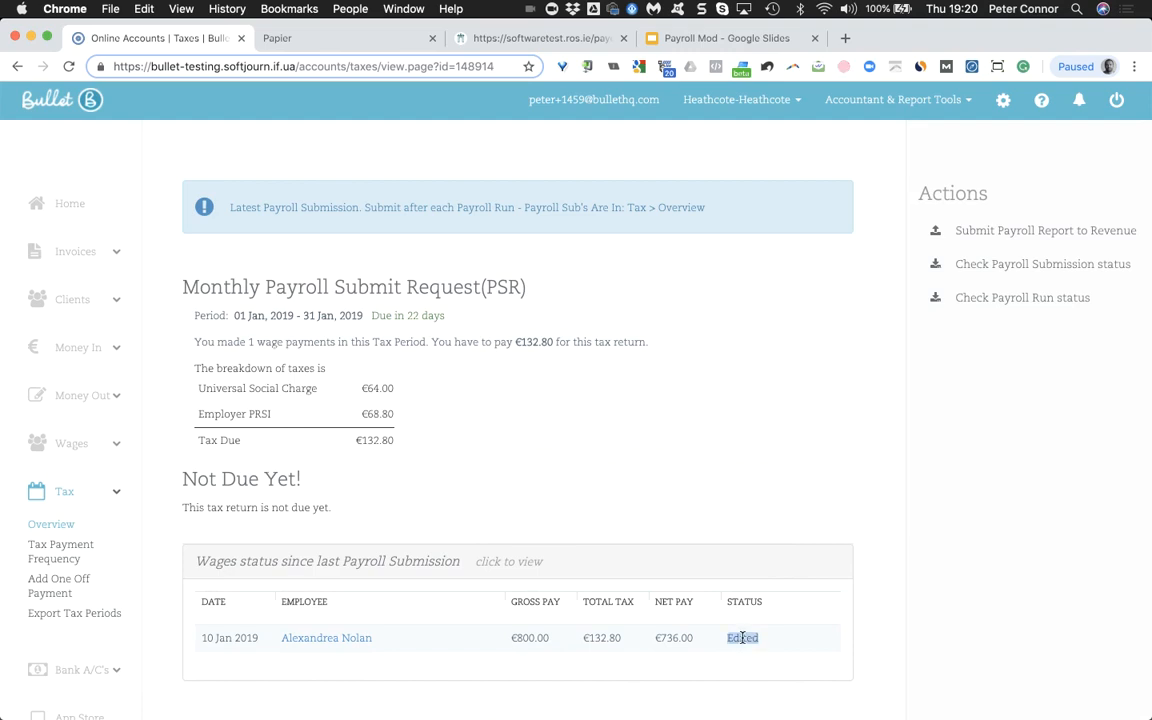
left_click(998, 243)
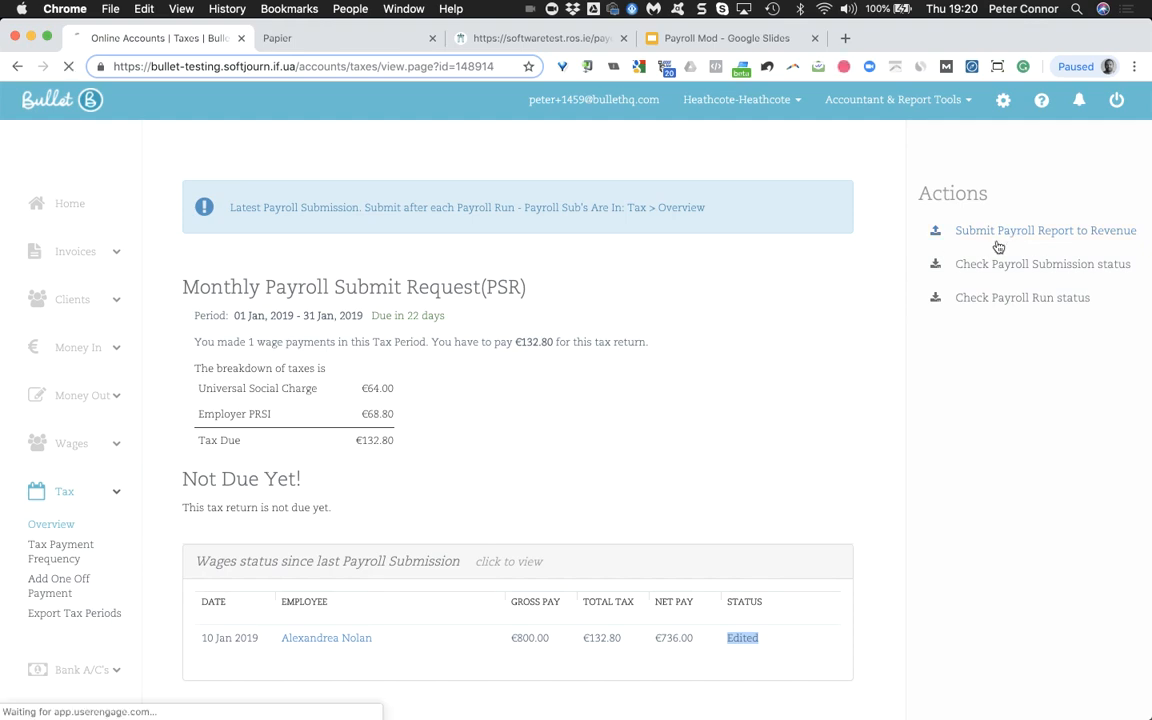
left_click(418, 362)
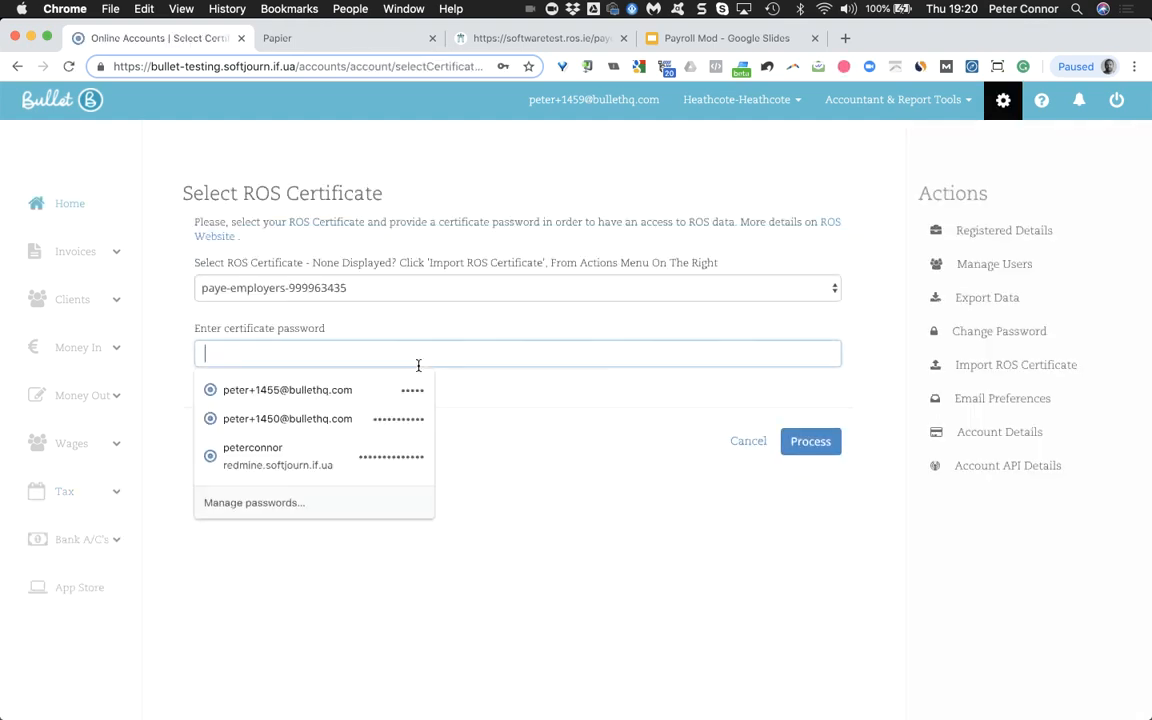
key("super+v")
left_click(788, 441)
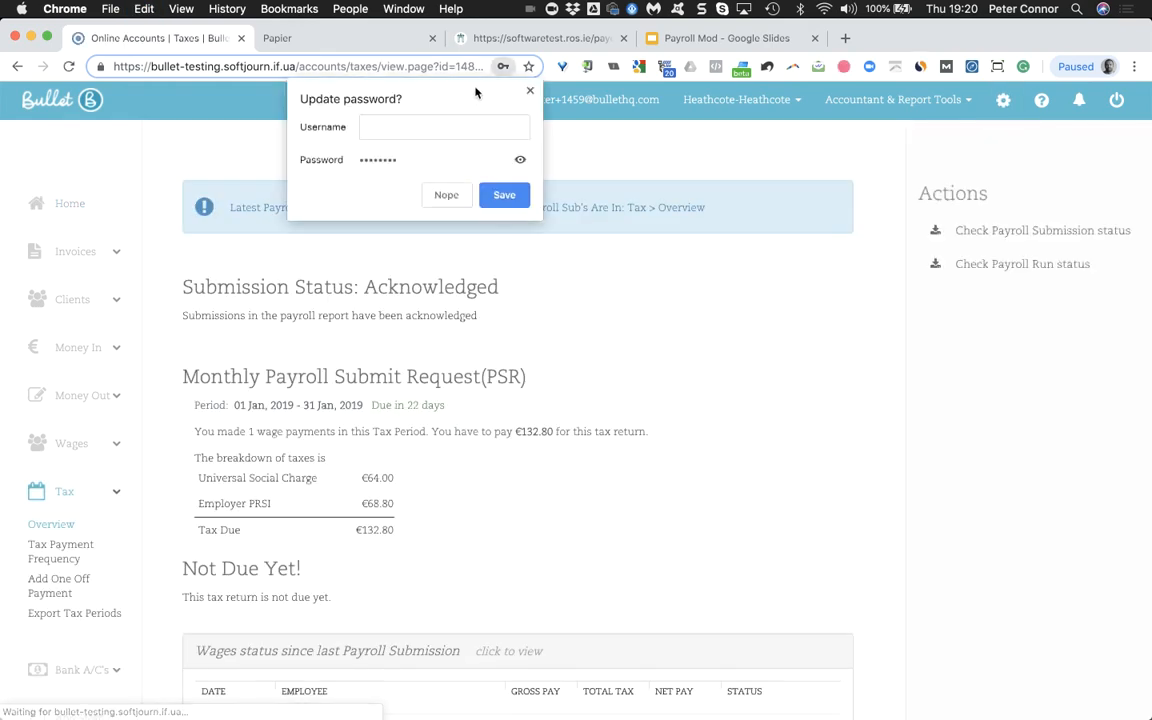
left_click(531, 92)
scroll(707, 674, "down", 5)
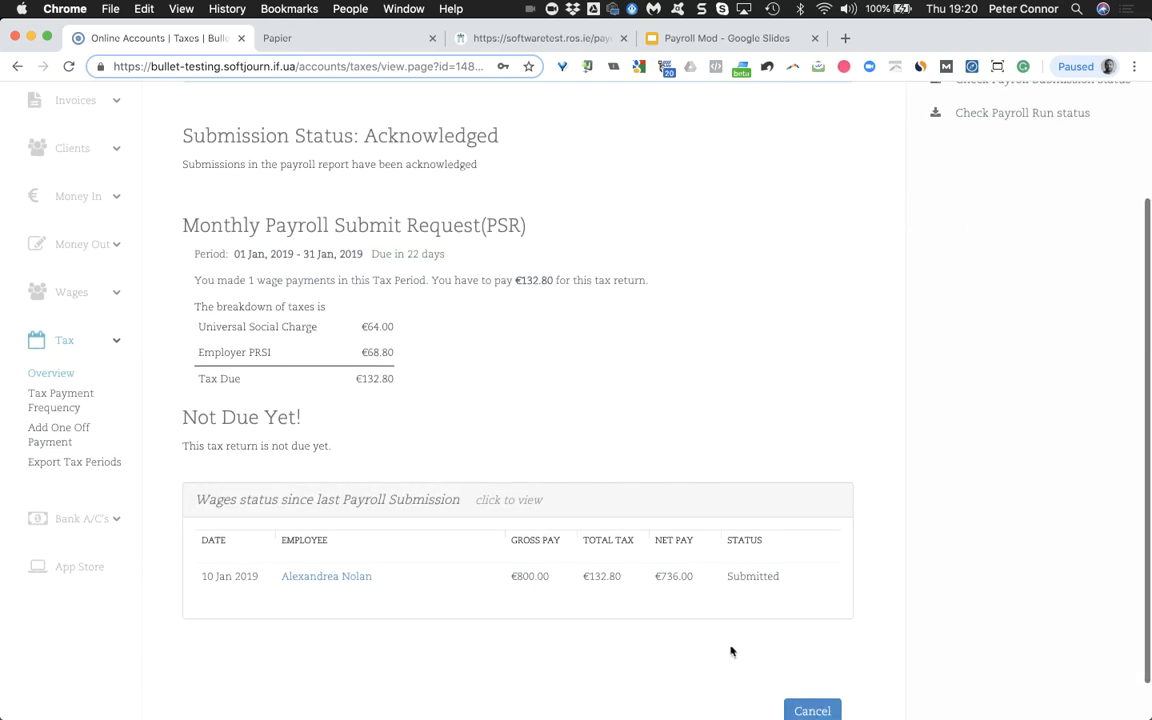
scroll(951, 350, "up", 5)
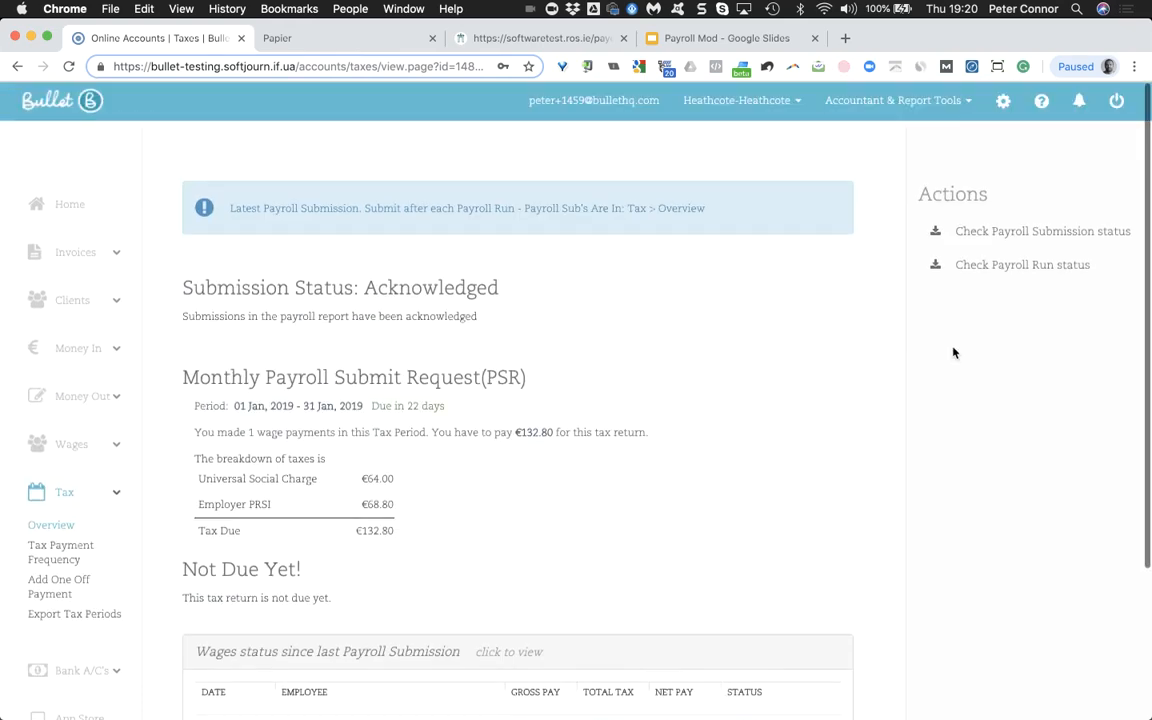
- Check the payroll run status using the ROS certificate password and expand the summary totals for the submissions
left_click(999, 268)
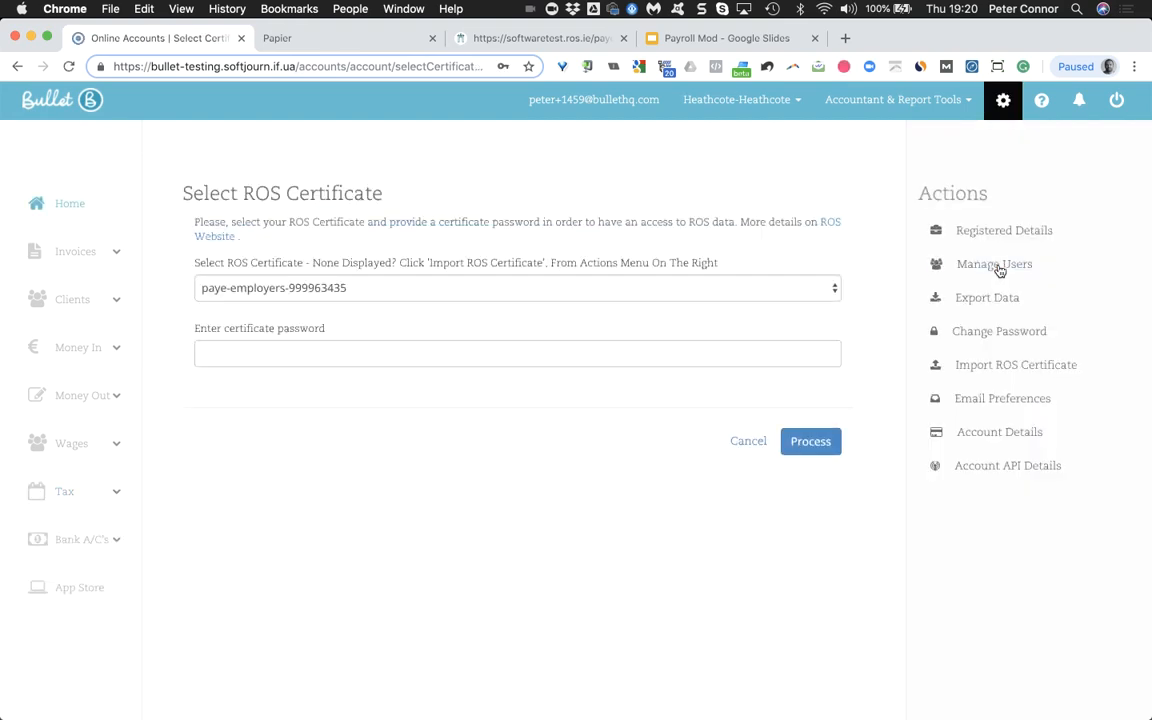
left_click(677, 356)
key("super+v")
left_click(810, 441)
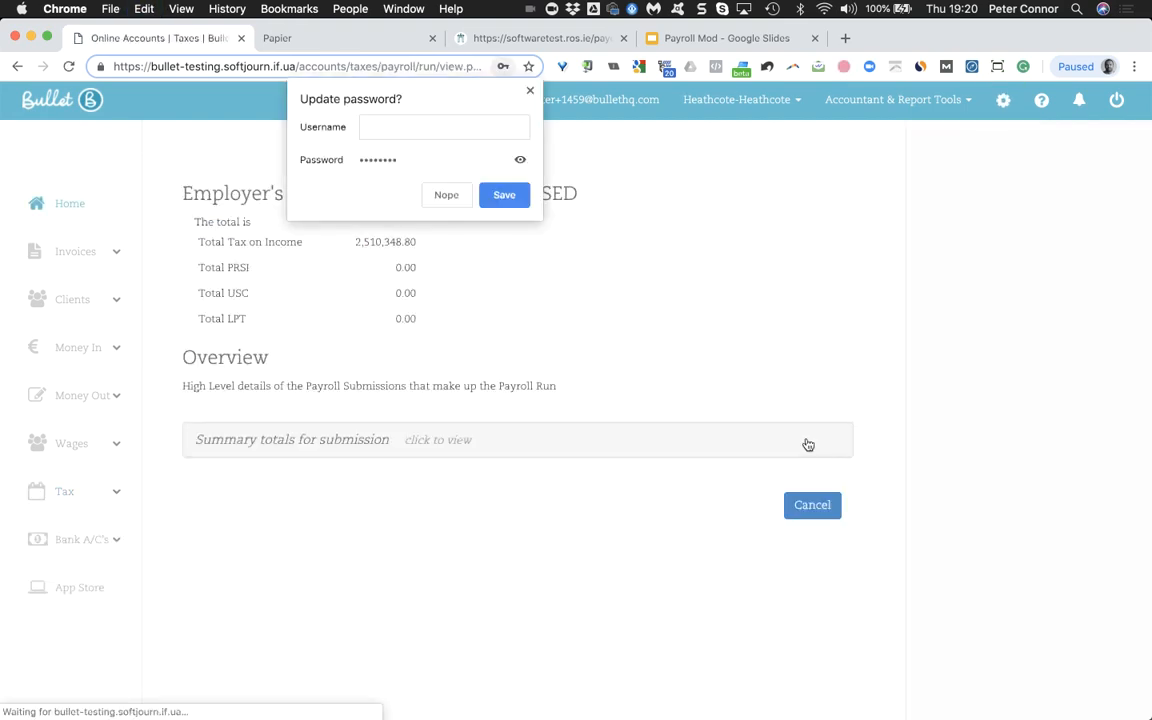
left_click(530, 92)
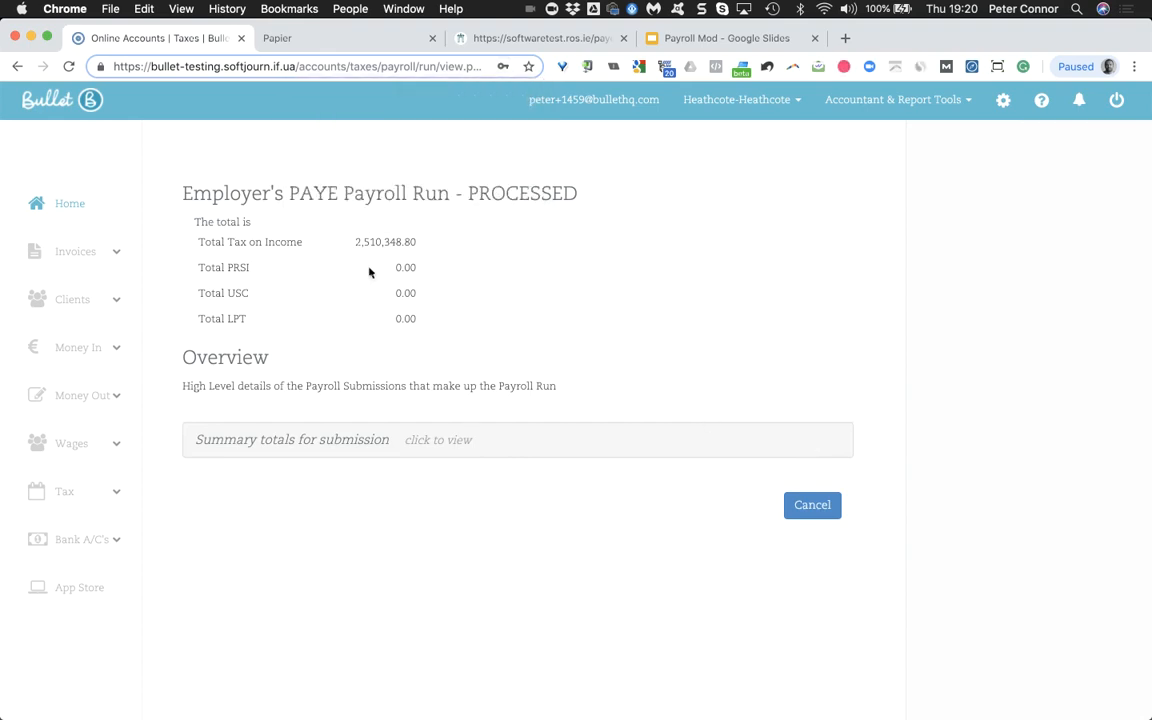
left_click(338, 442)
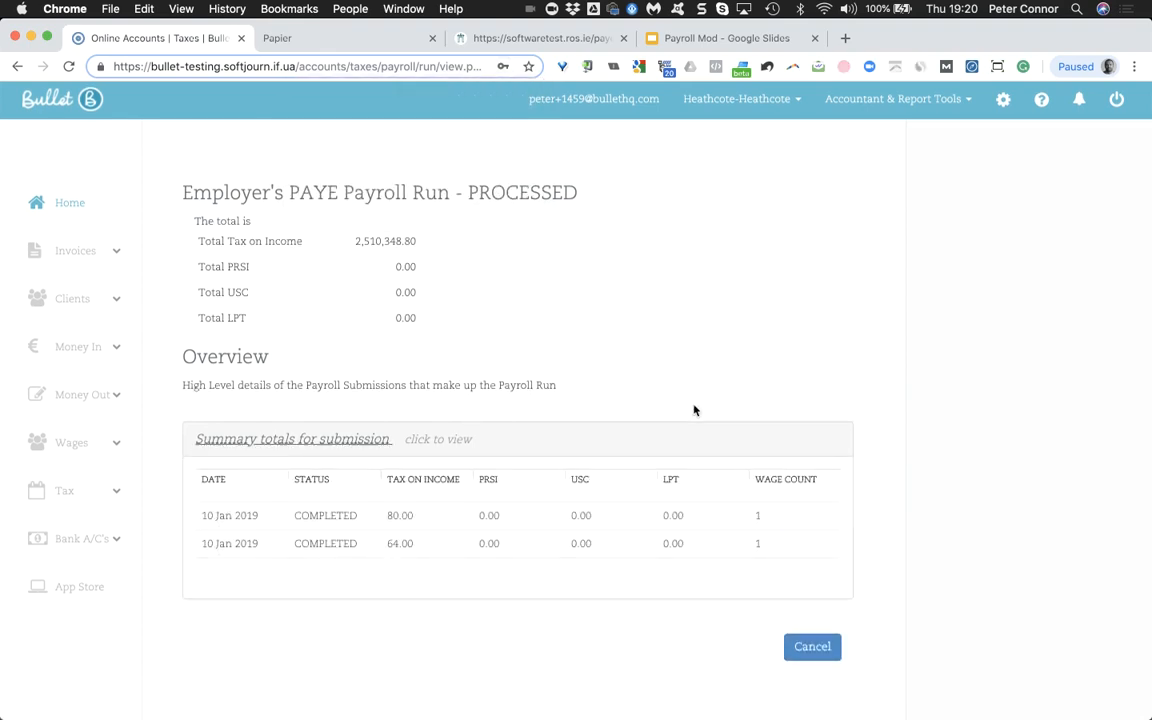
scroll(460, 481, "down", 1)
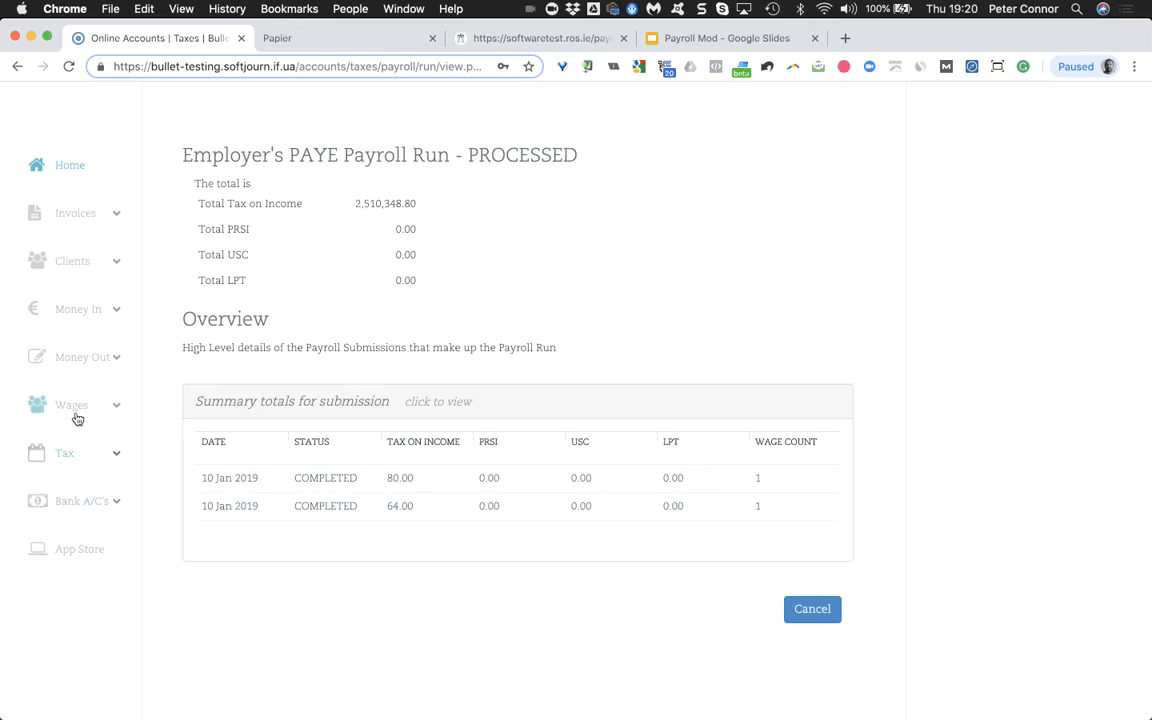
- Open the tax overview and list the future tax periods
left_click(70, 455)
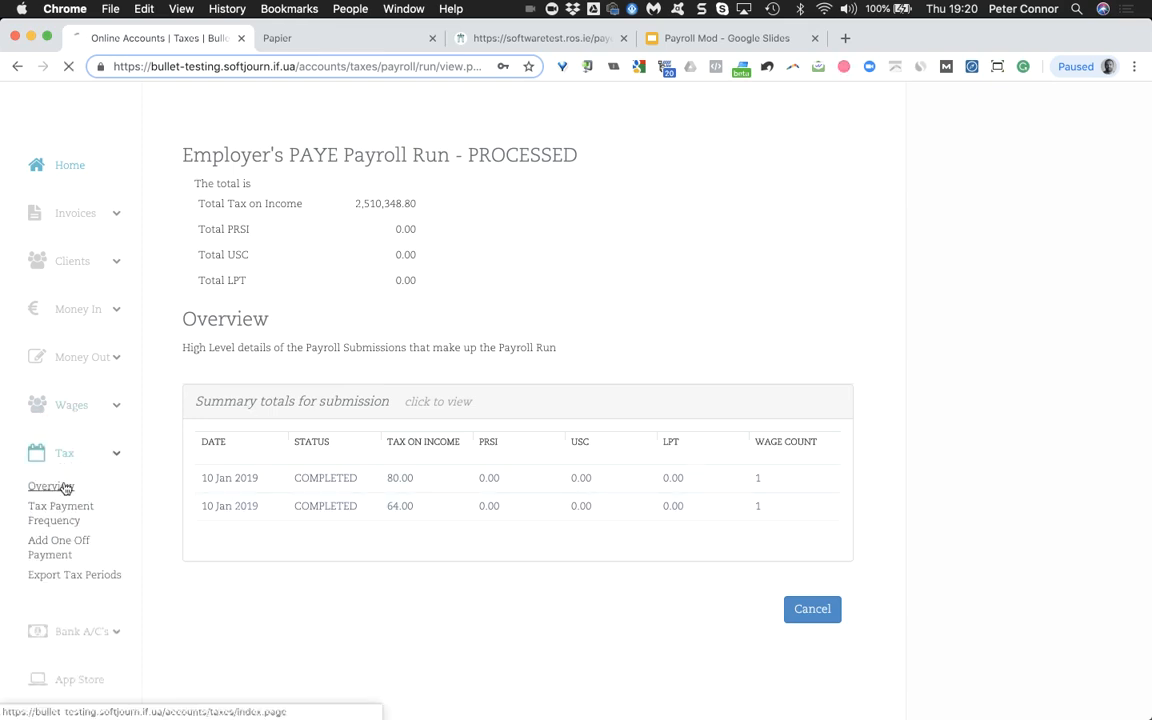
left_click(62, 486)
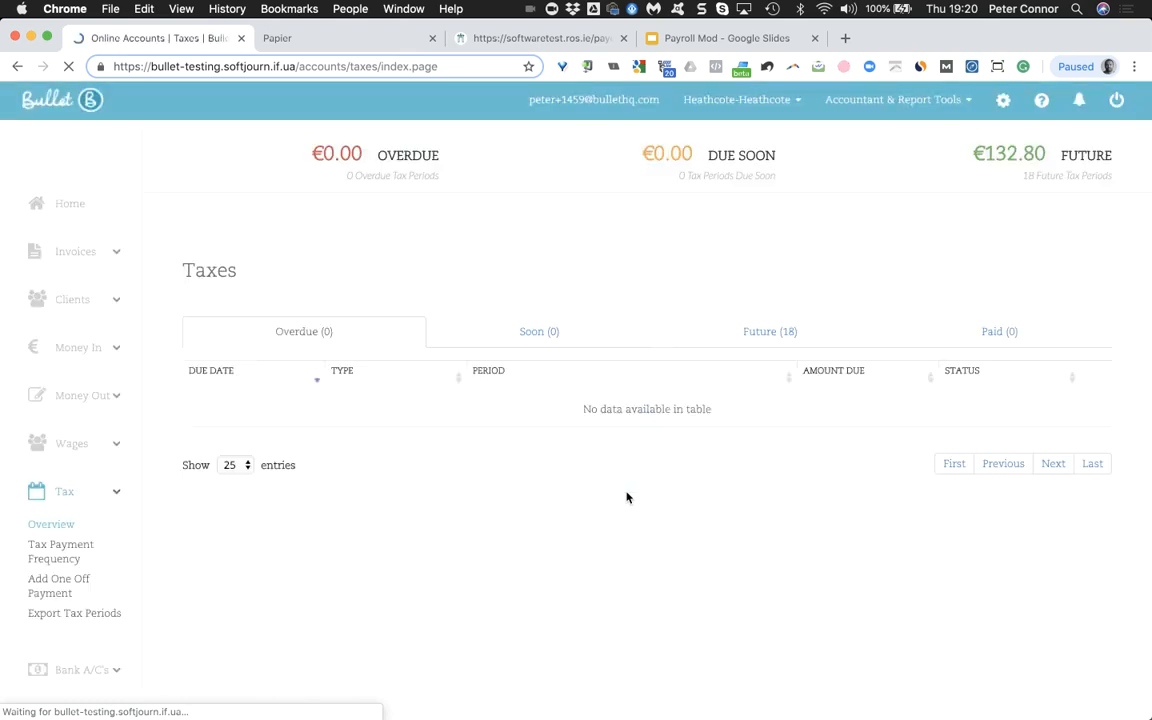
left_click(798, 331)
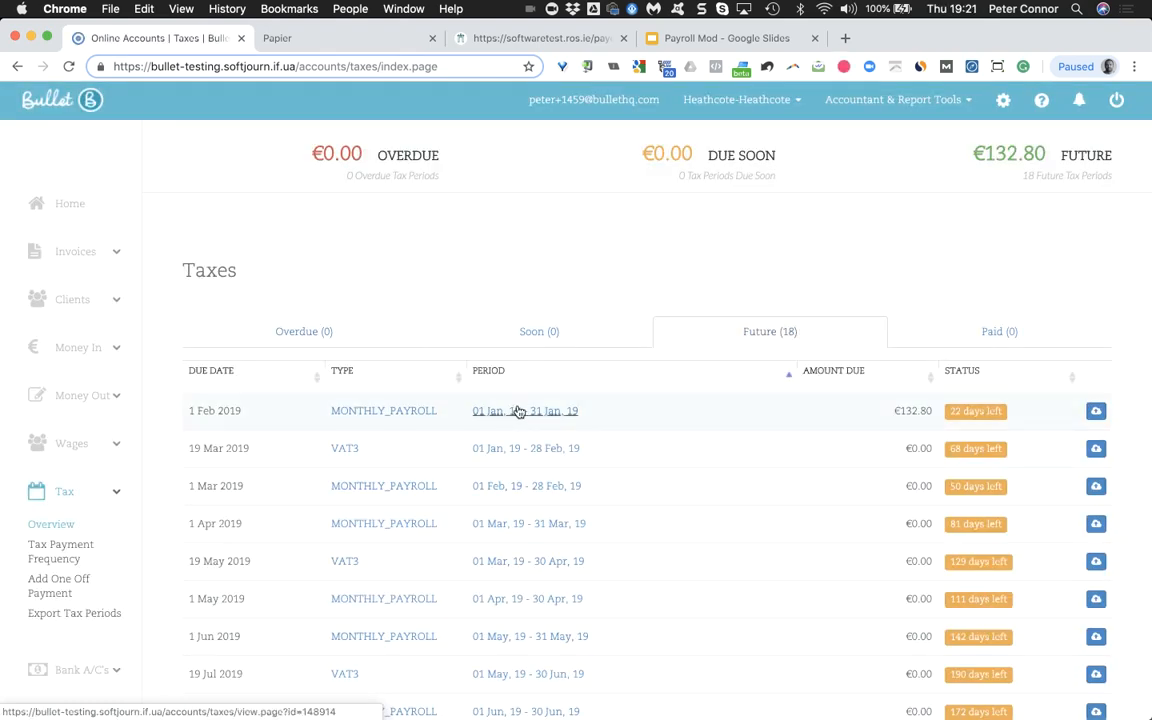
- Open the monthly payroll period 01 Jan, 19 - 31 Jan, 19 and examine its submission status, tax breakdown and wage status
left_click(519, 411)
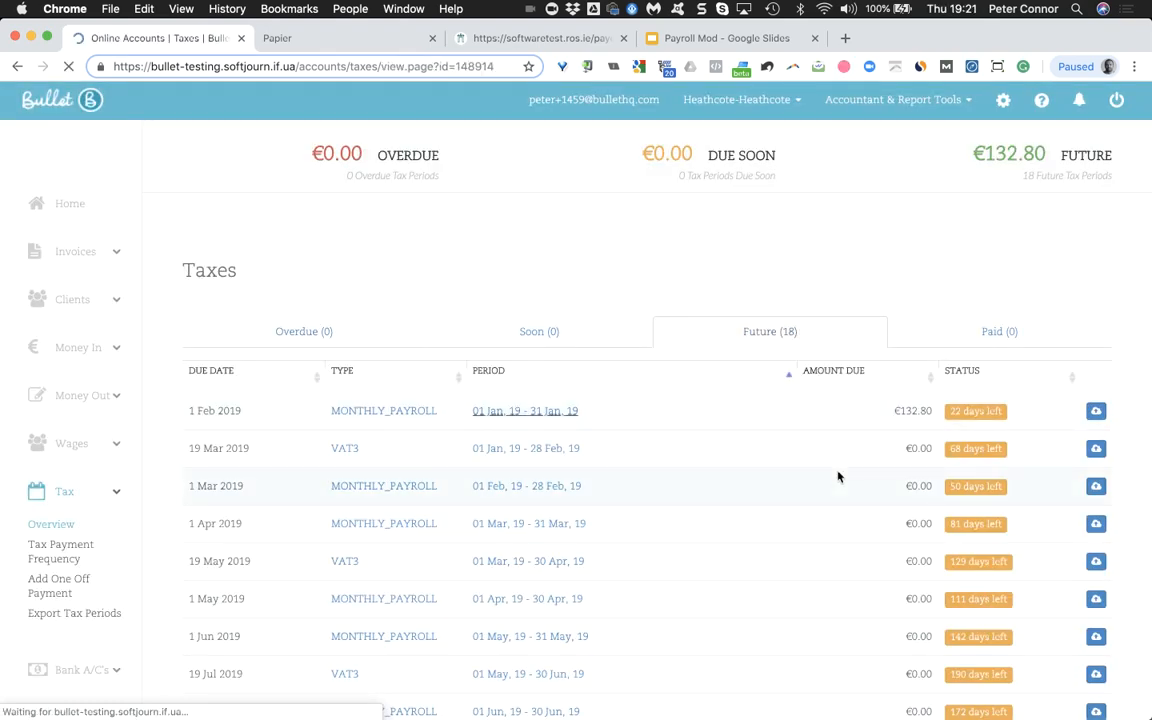
scroll(826, 486, "down", 5)
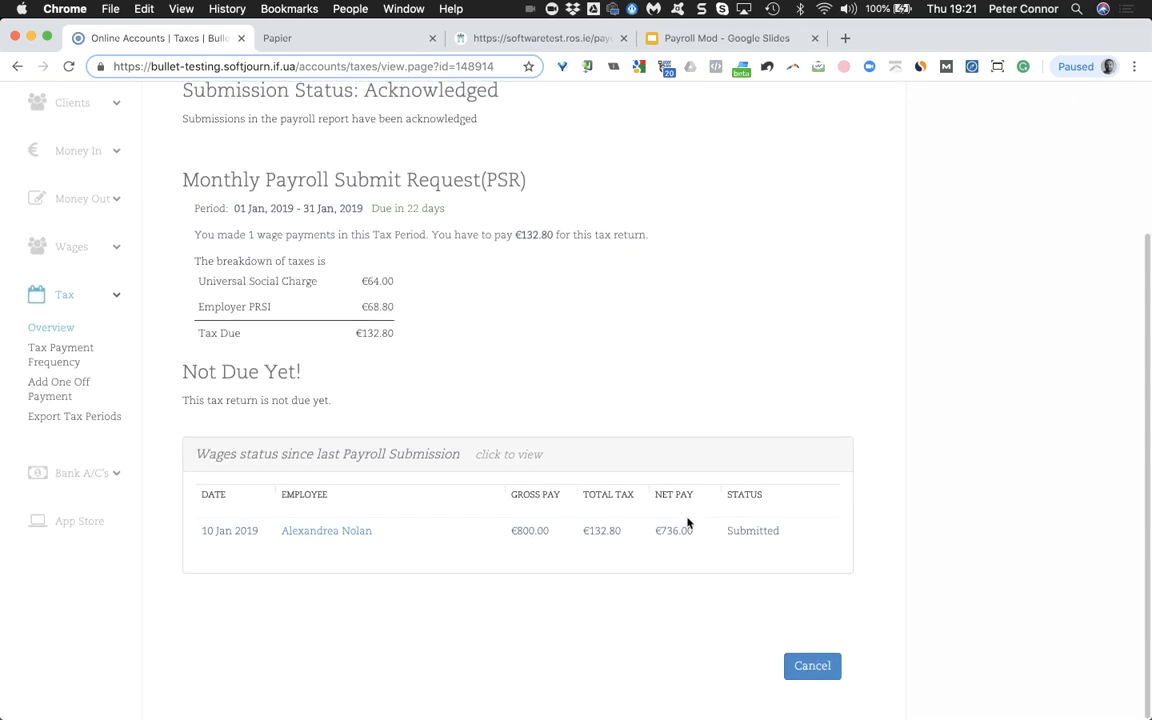
scroll(432, 388, "up", 2)
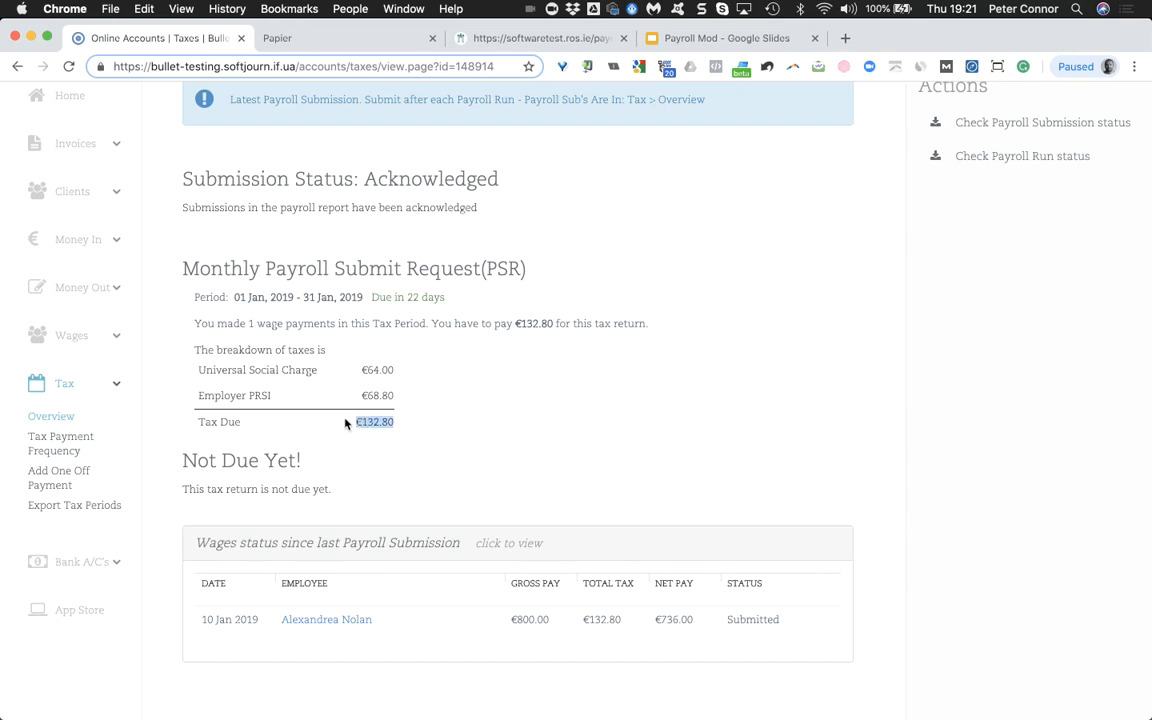
left_click(515, 367)
scroll(515, 367, "up", 2)
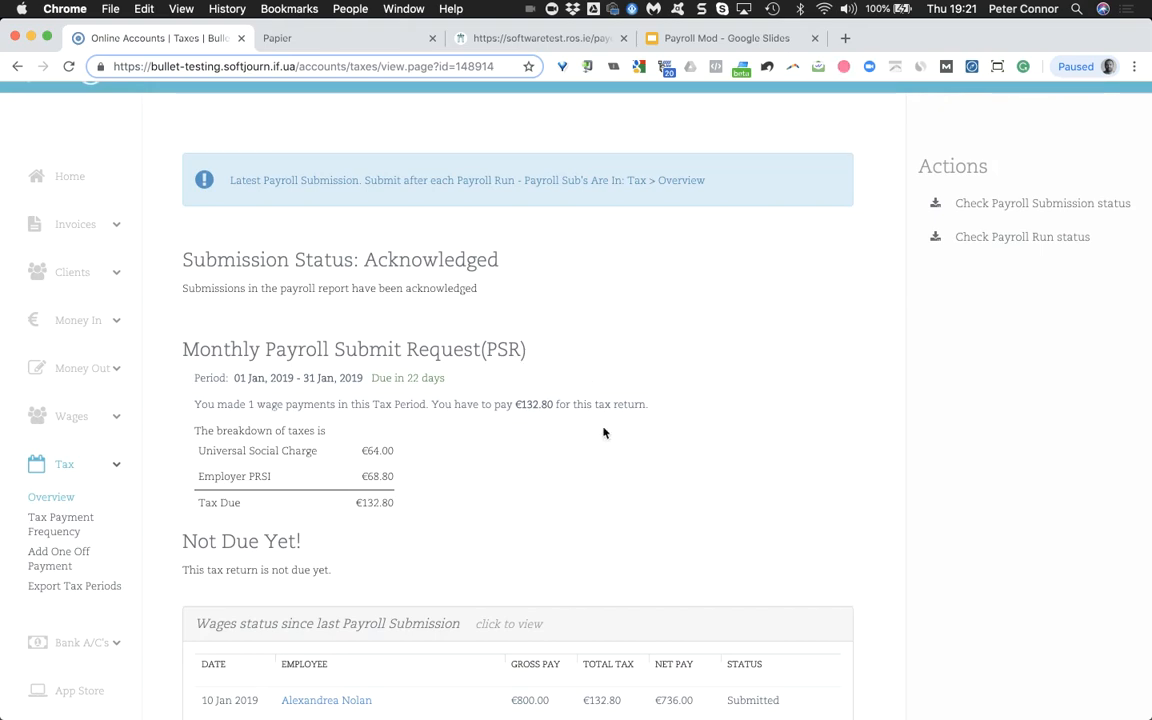
scroll(505, 465, "down", 3)
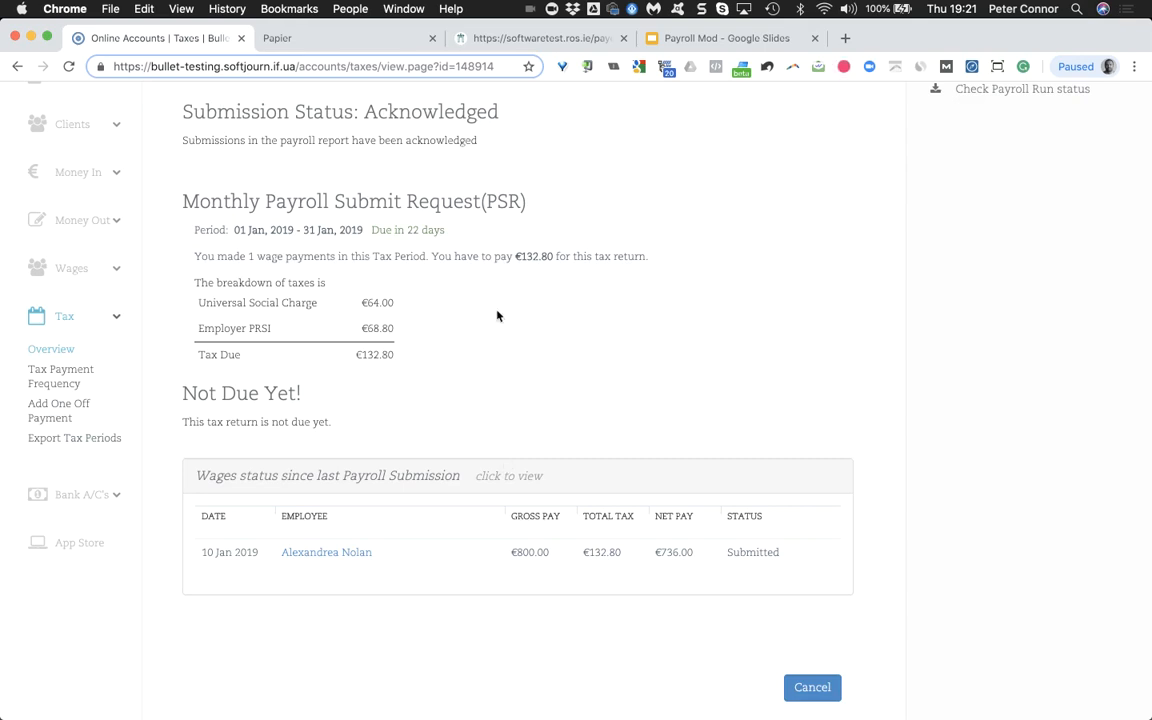
scroll(496, 316, "up", 3)
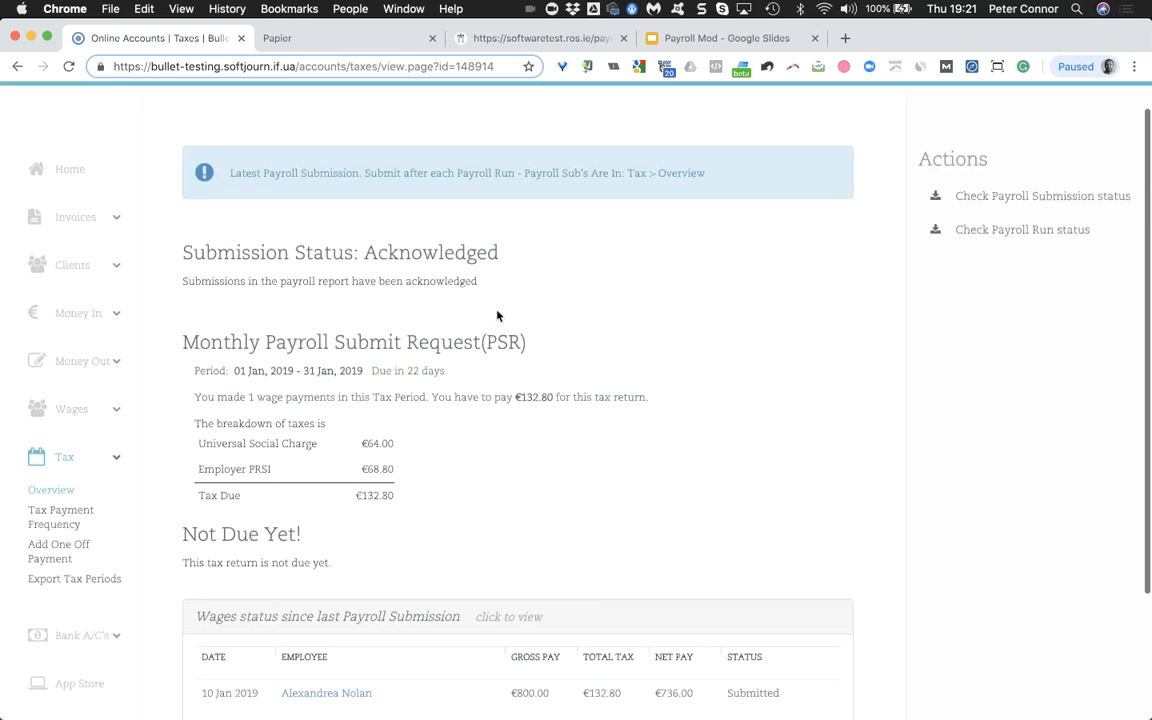
- Leave the tax period and open the wages overview
left_click(78, 178)
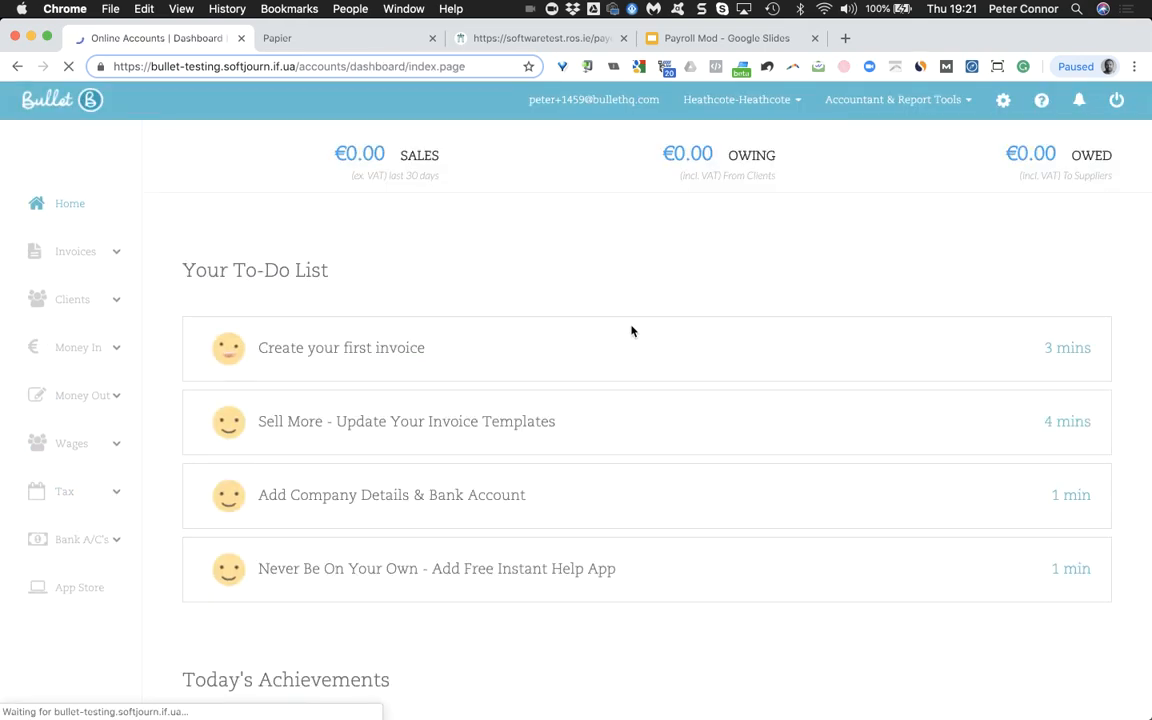
left_click(85, 450)
left_click(47, 480)
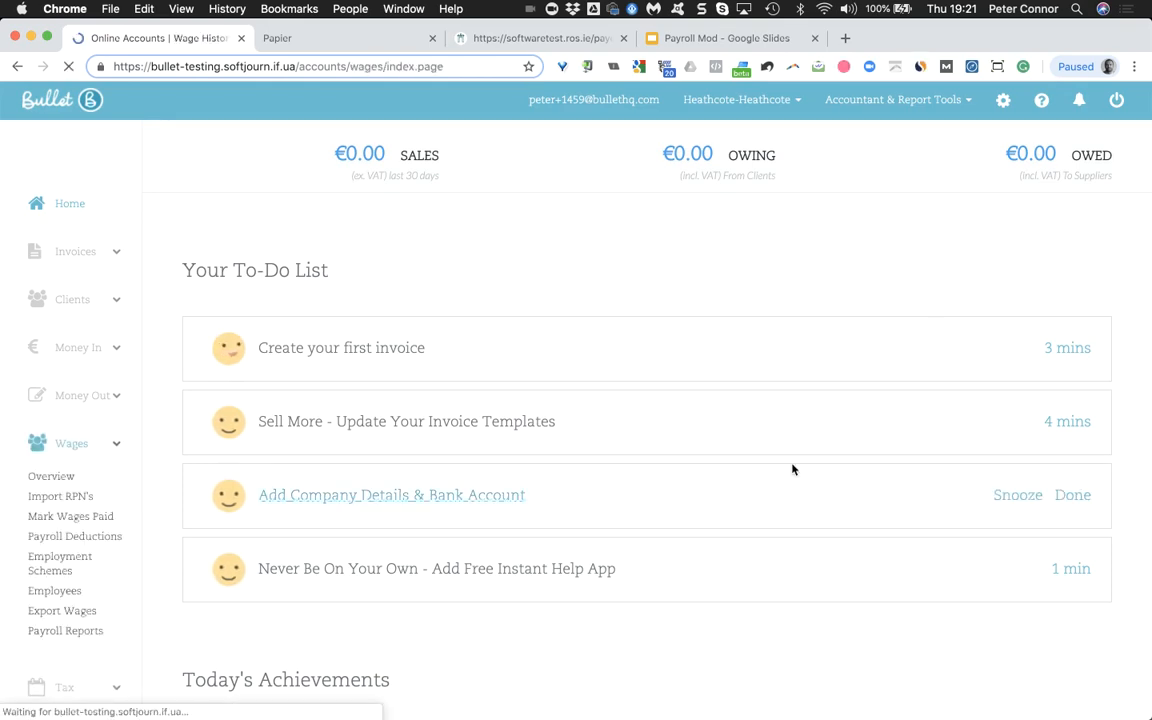
left_click(1045, 203)
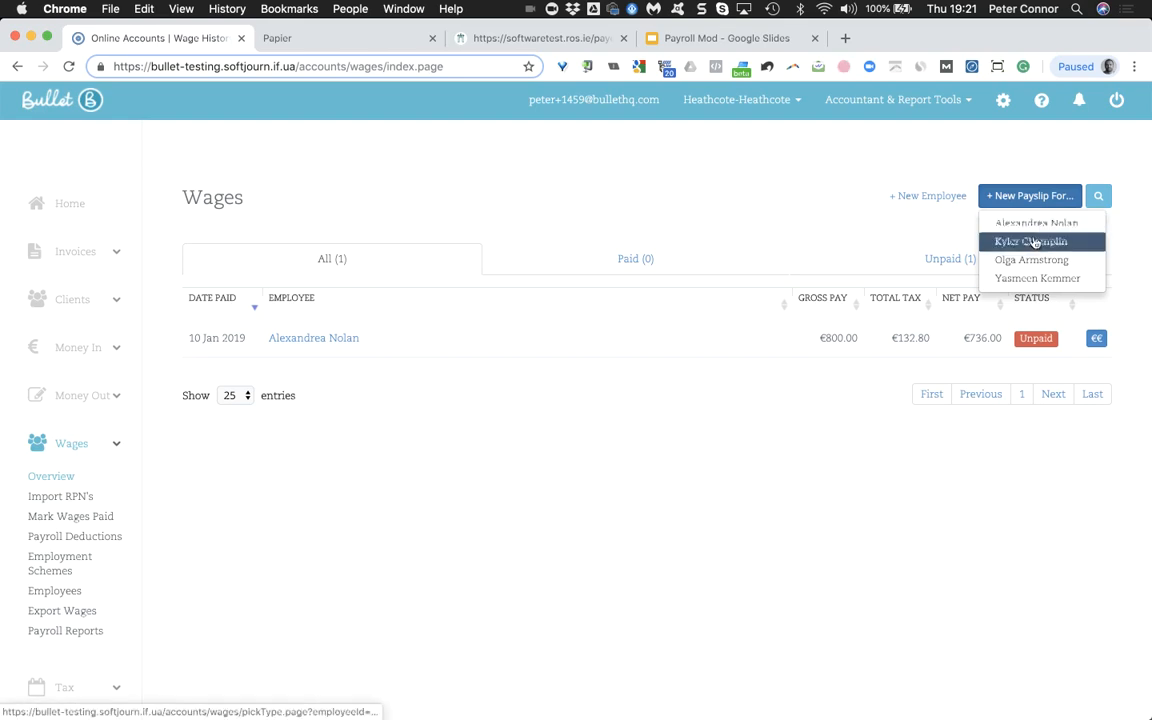
left_click(1040, 242)
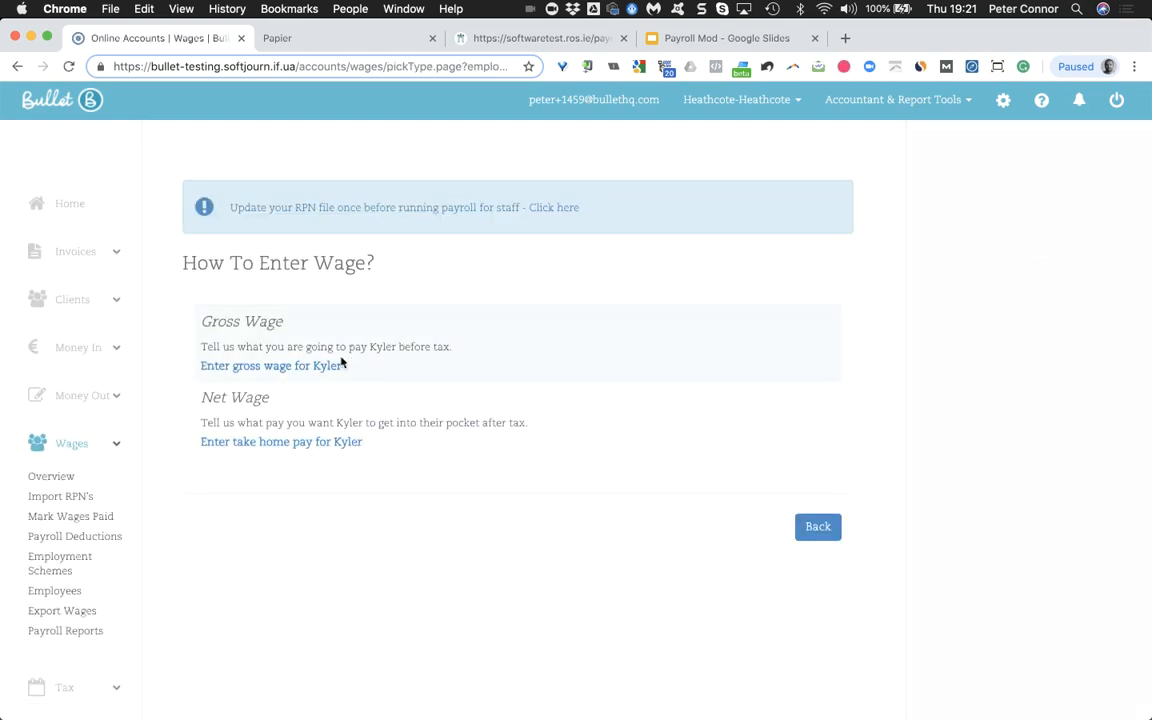
left_click(333, 366)
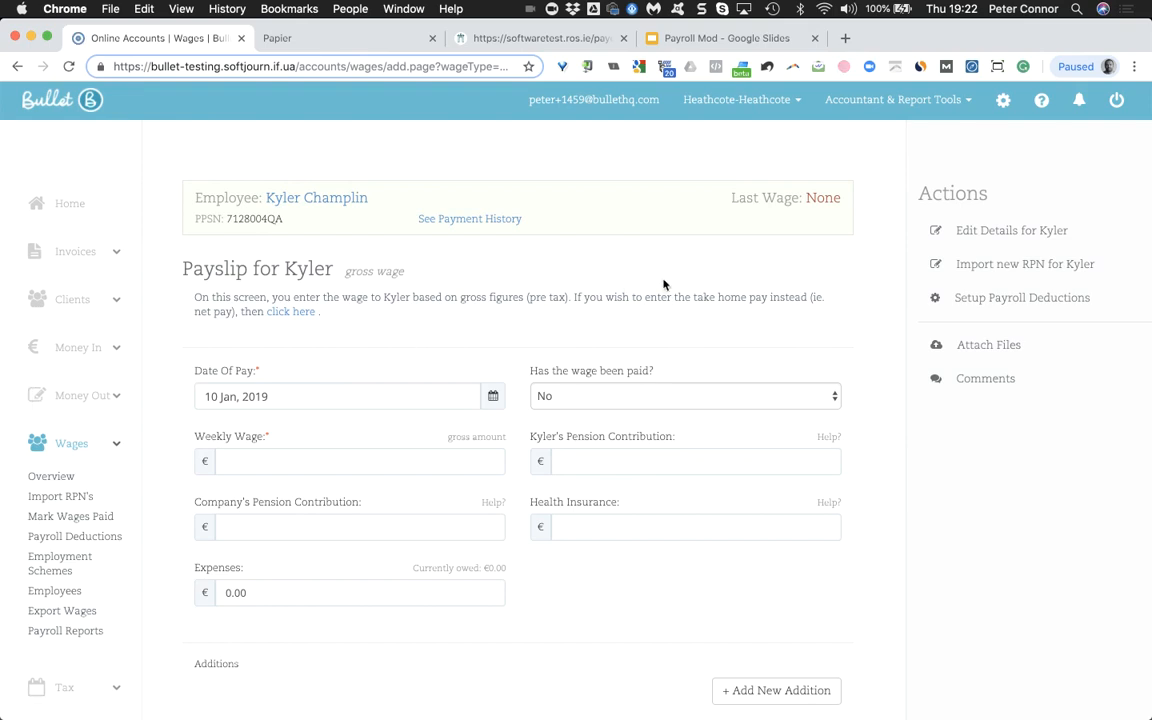
left_click(40, 478)
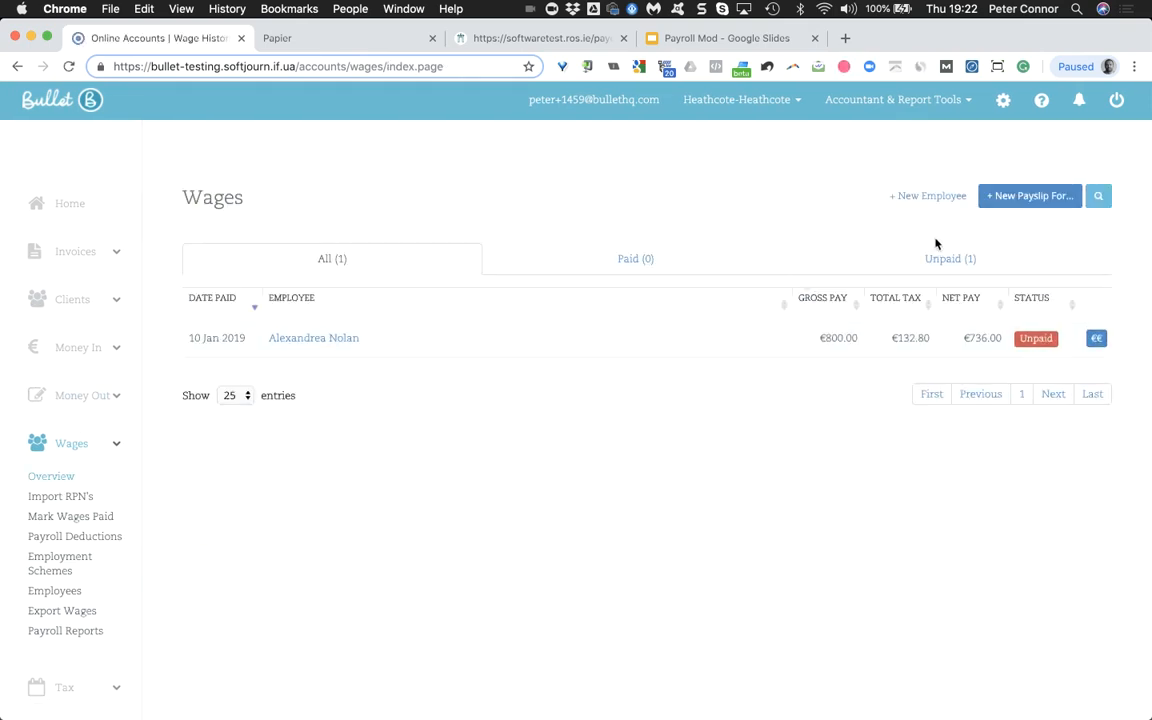
- Start a payslip for the second listed employee and follow the notice to update the RPN file before running payroll
left_click(1047, 207)
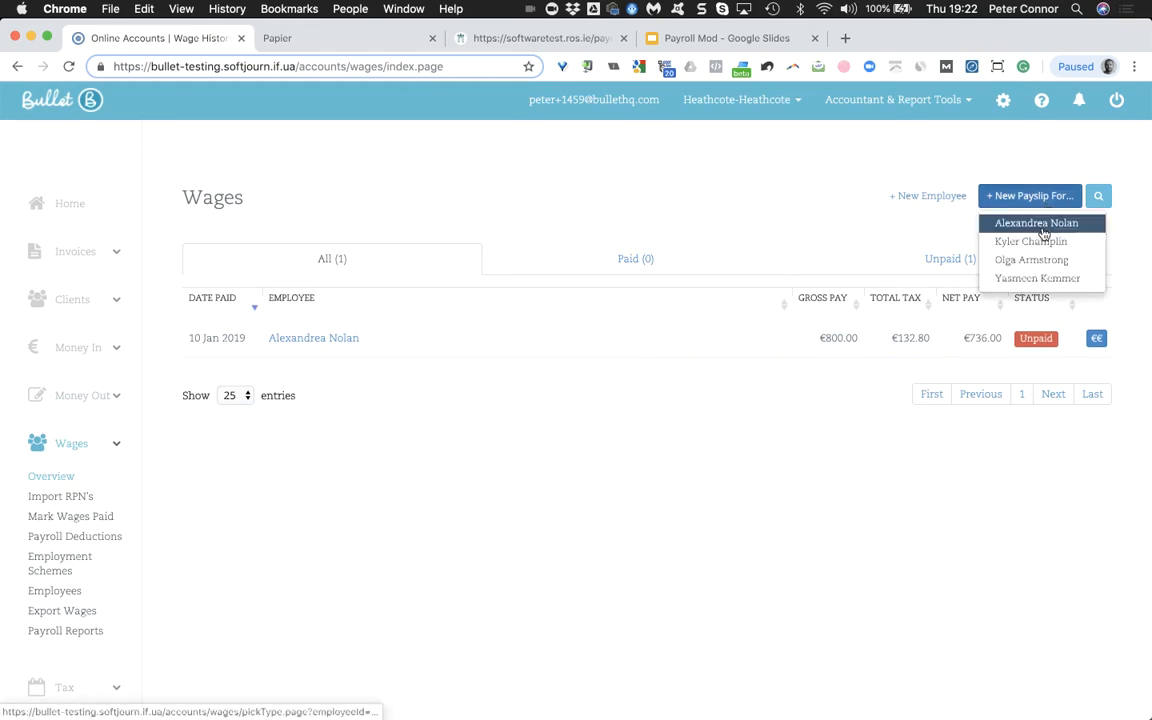
left_click(1039, 242)
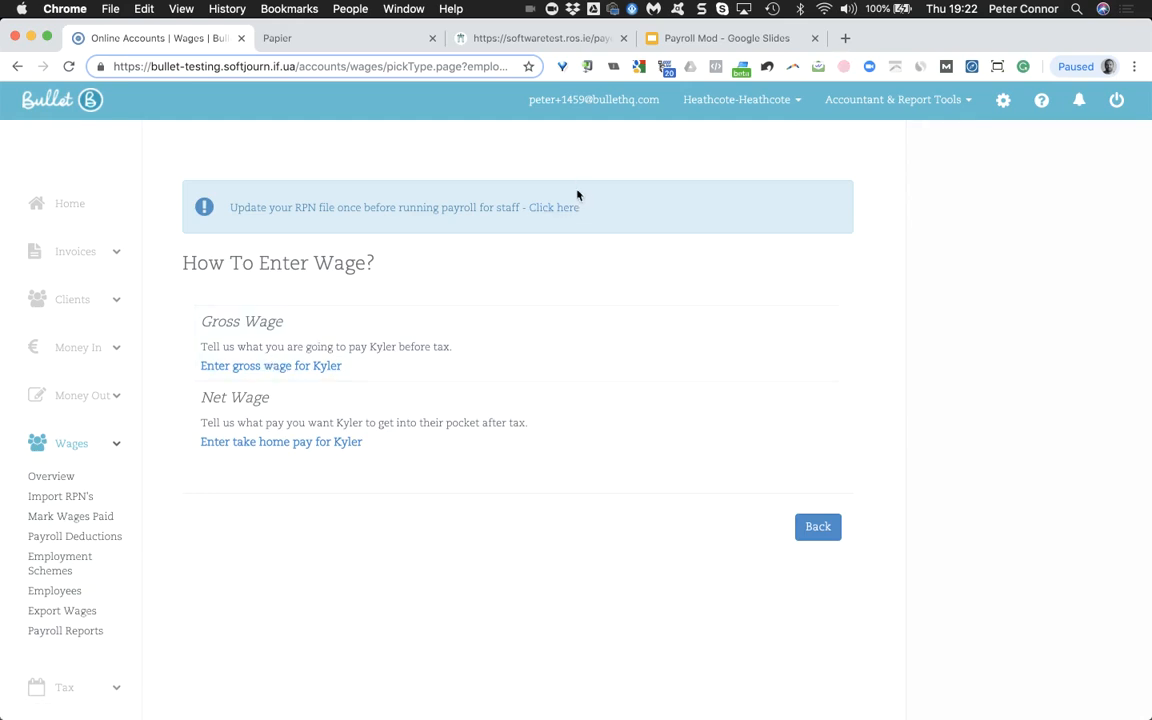
left_click_drag(233, 211, 540, 206)
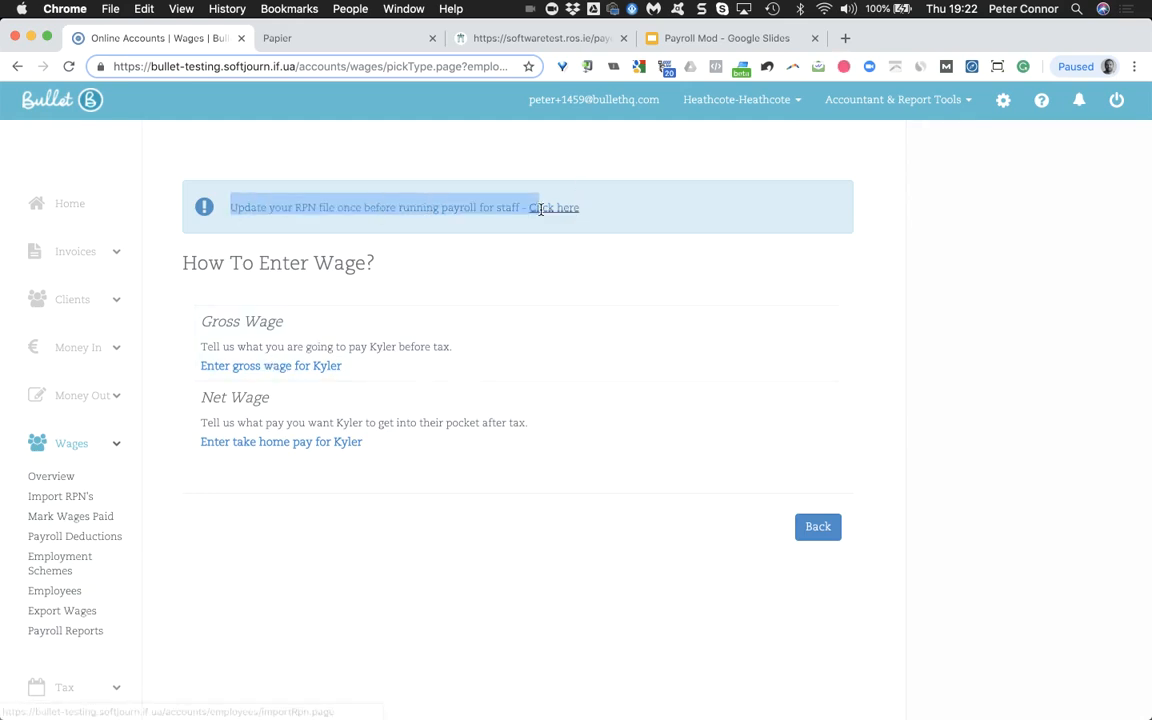
left_click(576, 213)
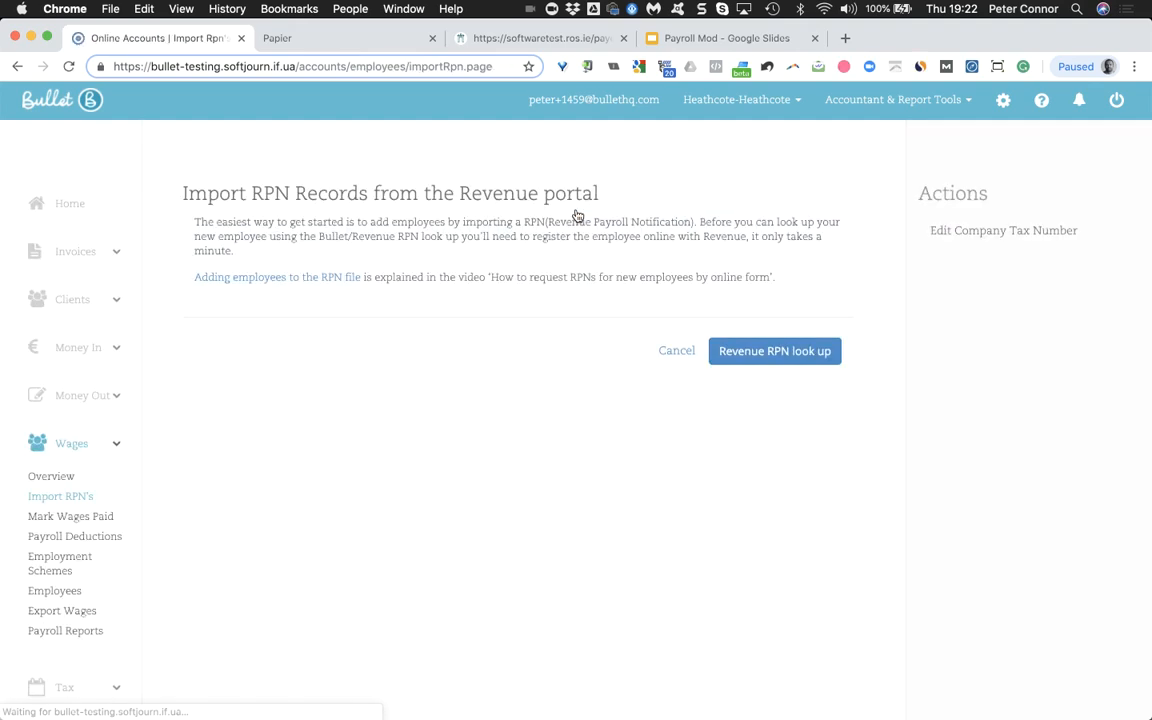
- Look up the RPN records from Revenue using the ROS certificate password, dismiss the password-saving prompt and save the records
left_click(792, 362)
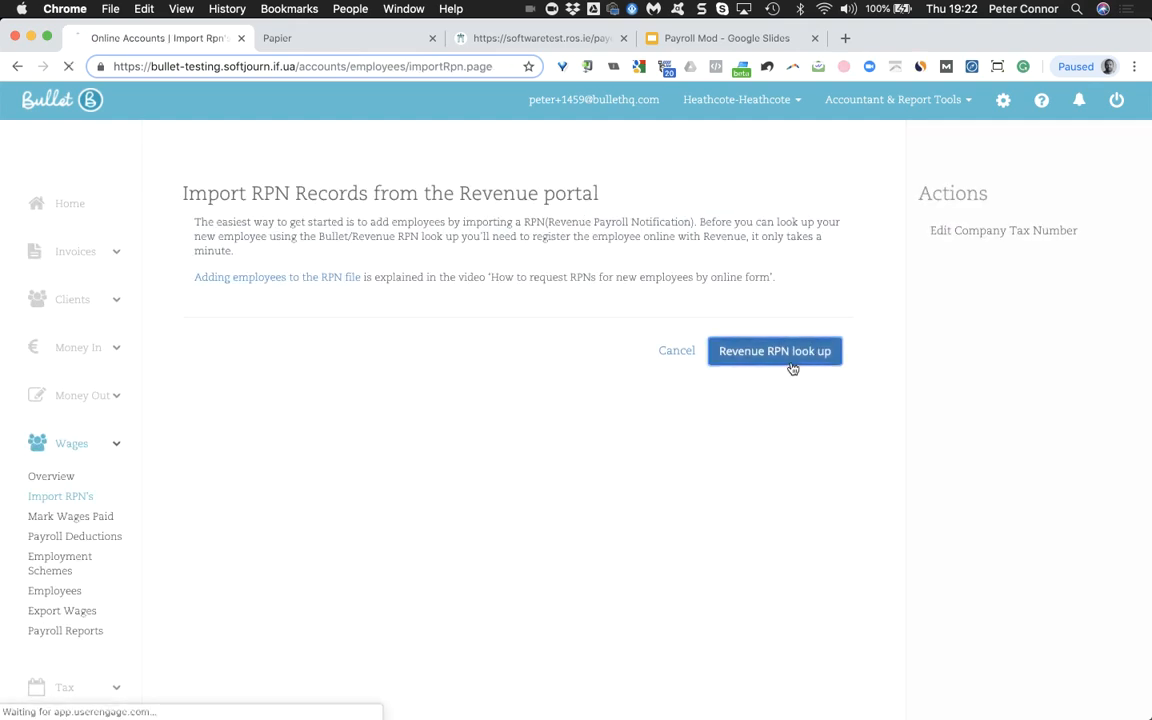
left_click(454, 363)
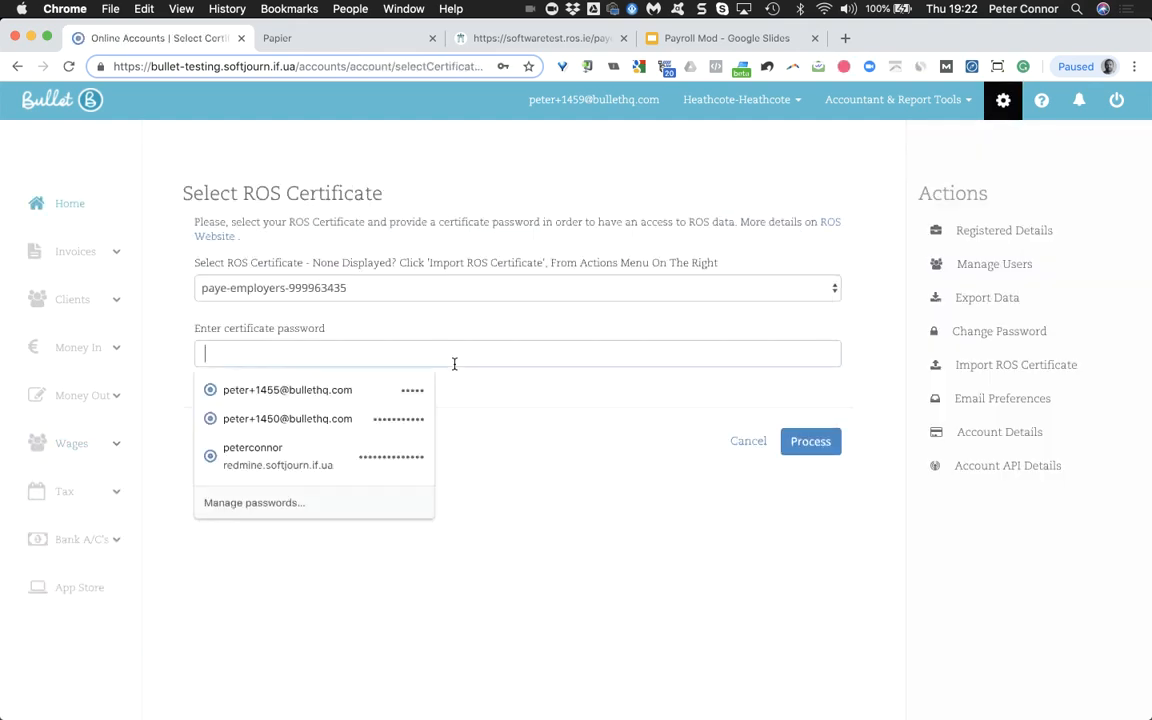
key("super+v")
left_click(797, 450)
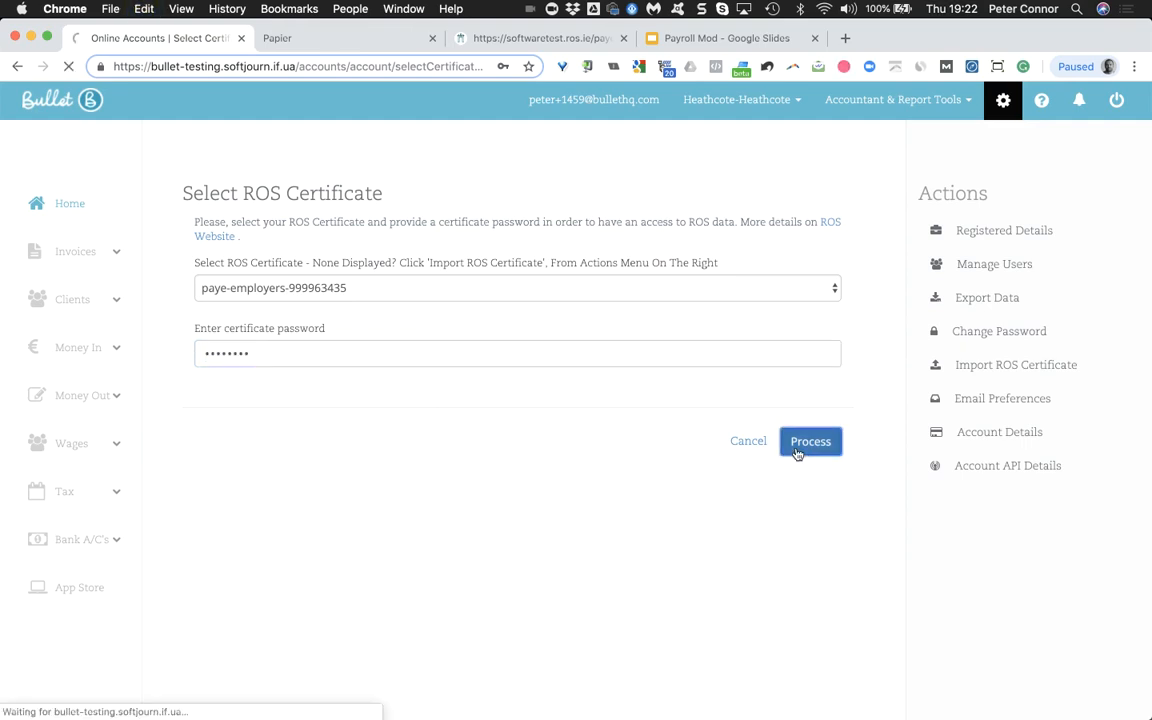
scroll(797, 454, "down", 10)
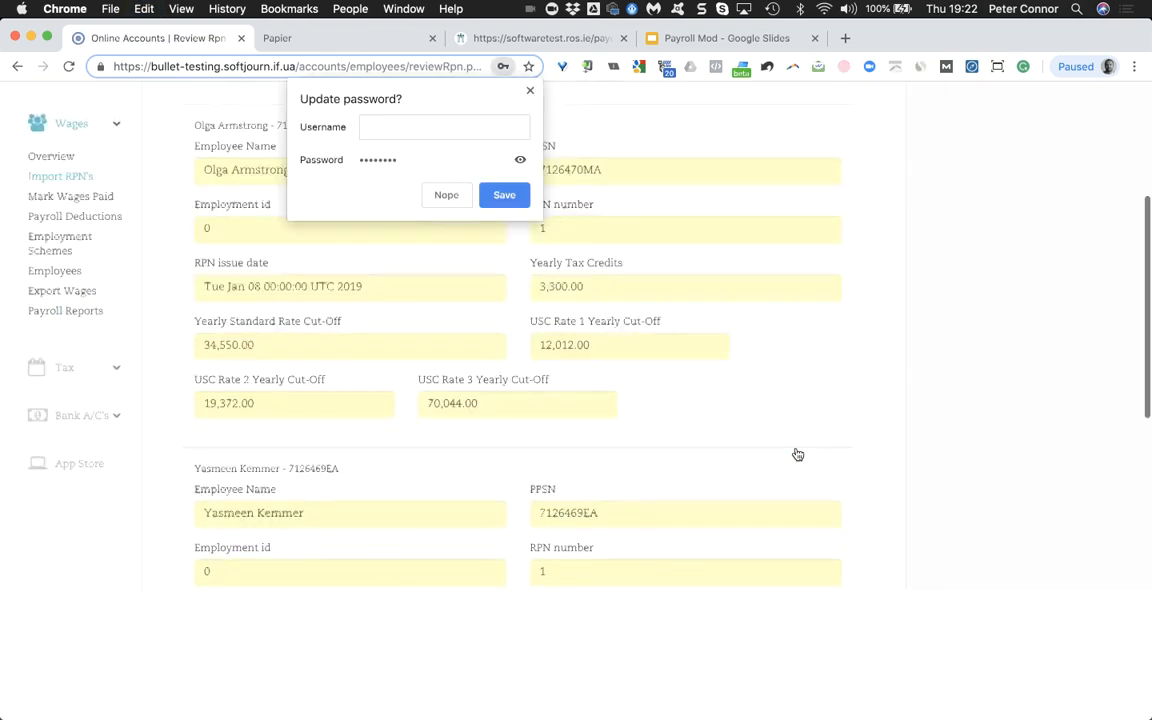
left_click(530, 90)
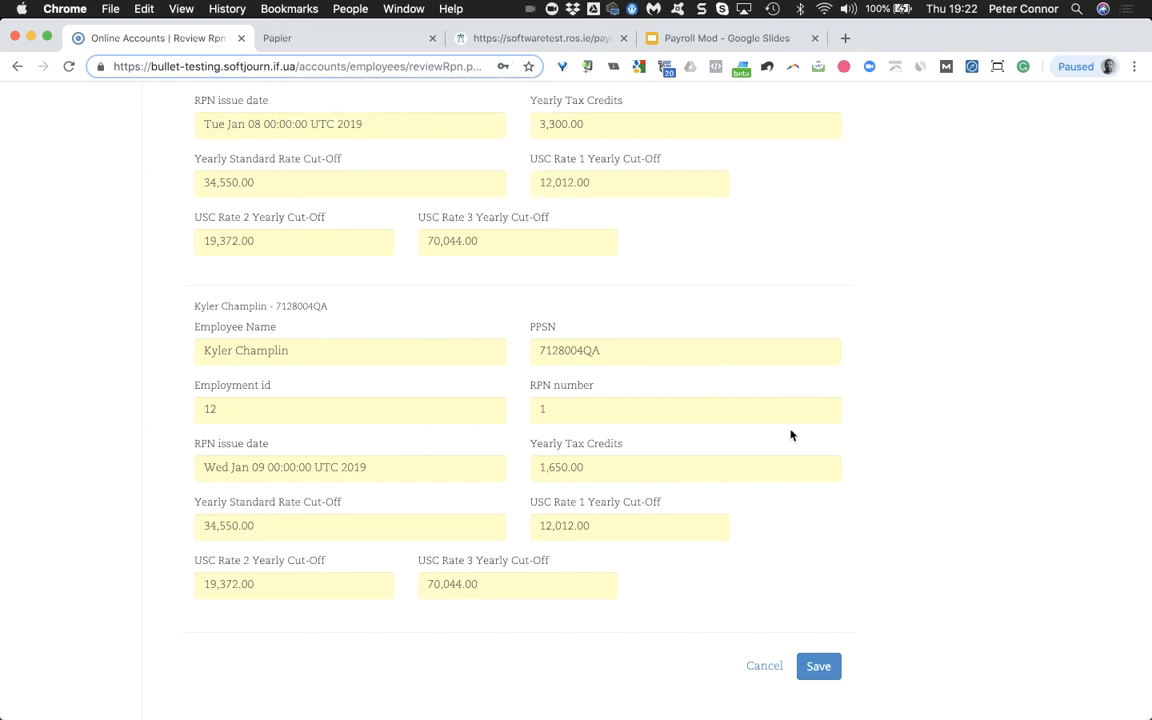
left_click(818, 668)
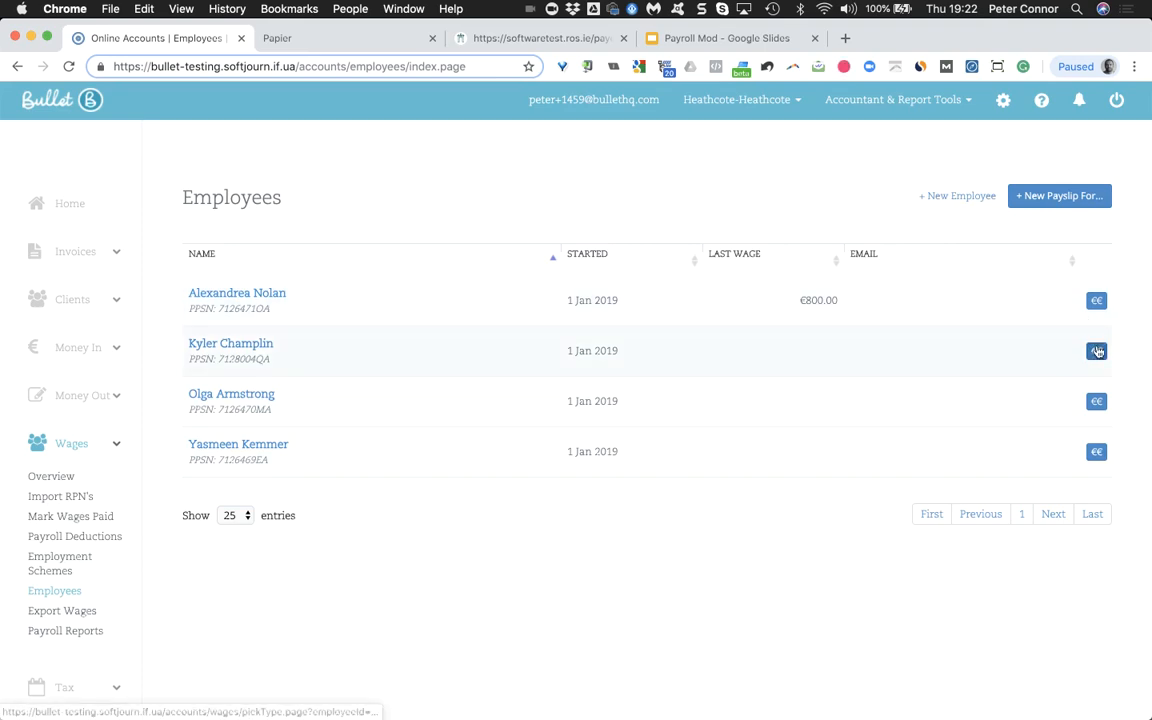
- Create a gross-wage payslip for the second listed employee, marked as paid from Current Account with a weekly wage of €1000
left_click(1097, 349)
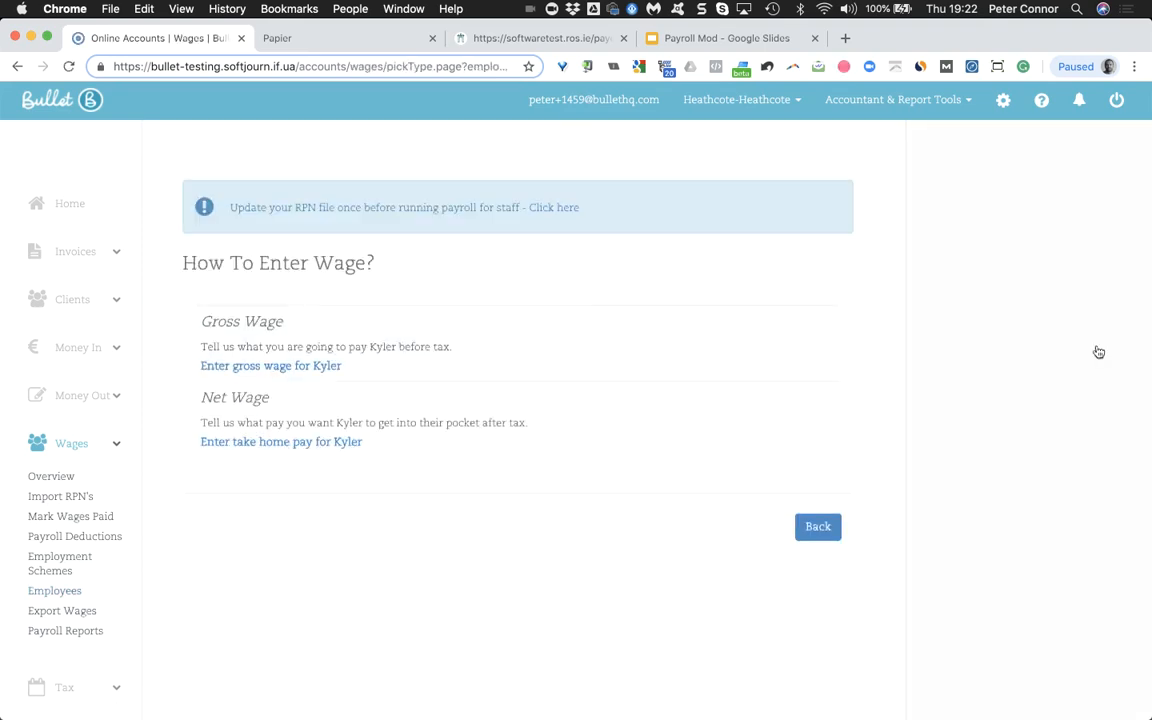
left_click(336, 368)
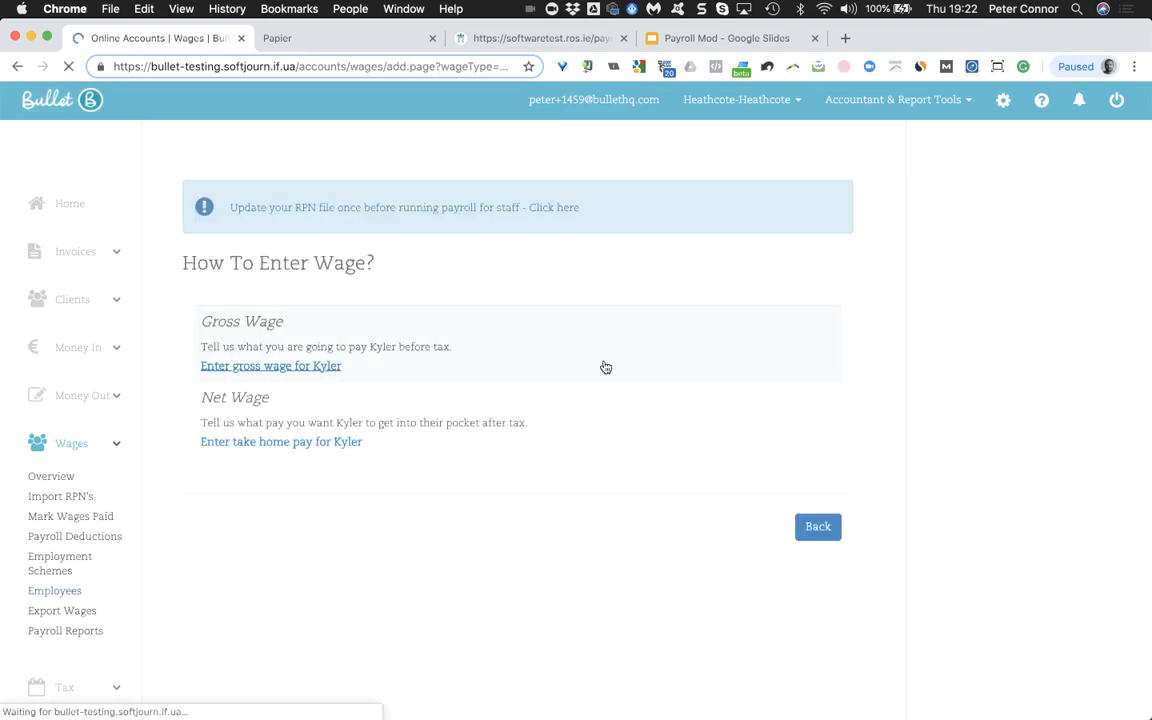
left_click(657, 396)
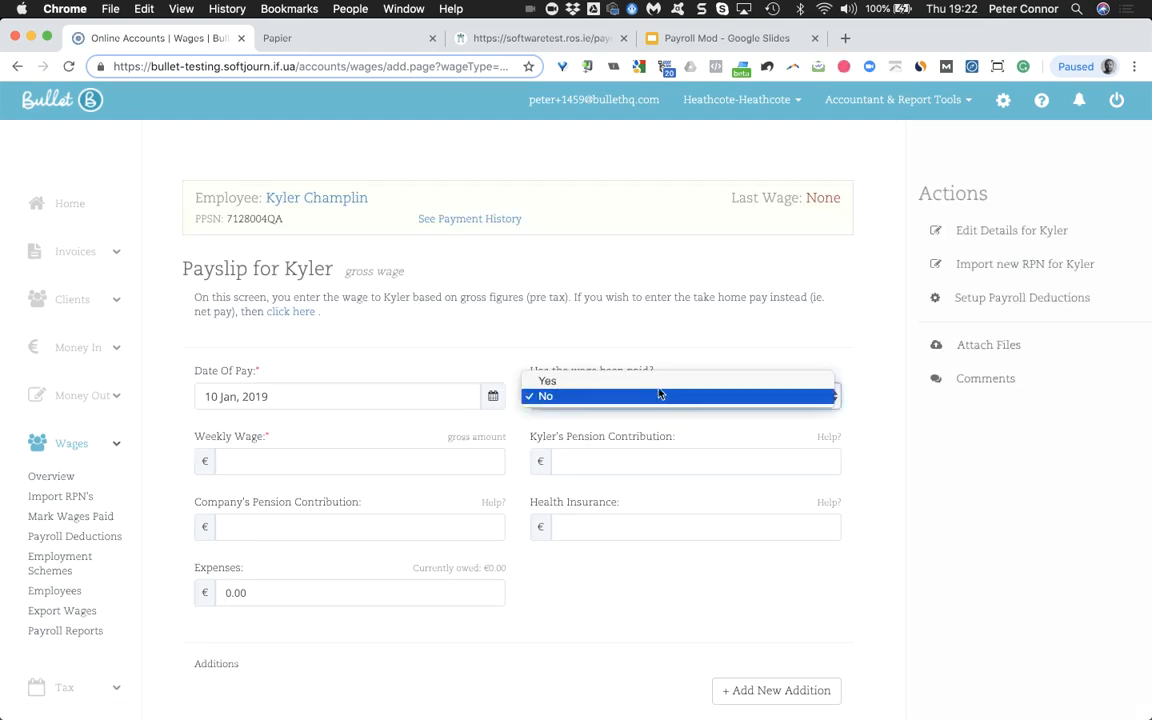
left_click(658, 382)
left_click(461, 468)
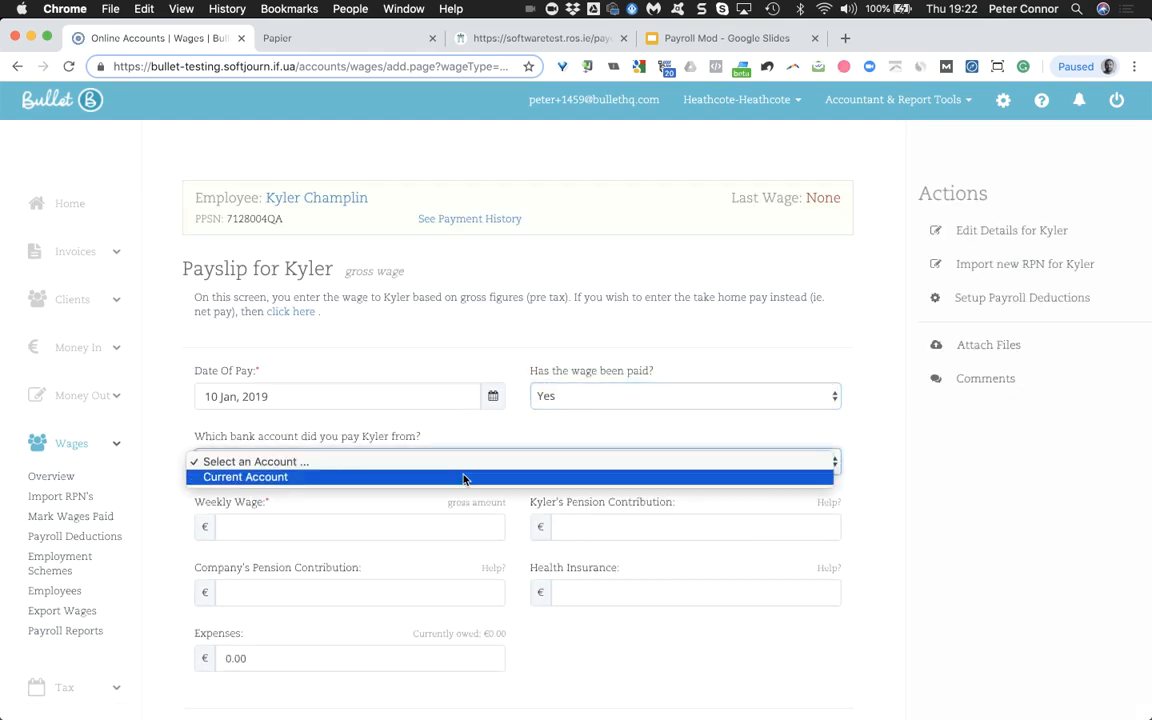
left_click(465, 478)
left_click(434, 522)
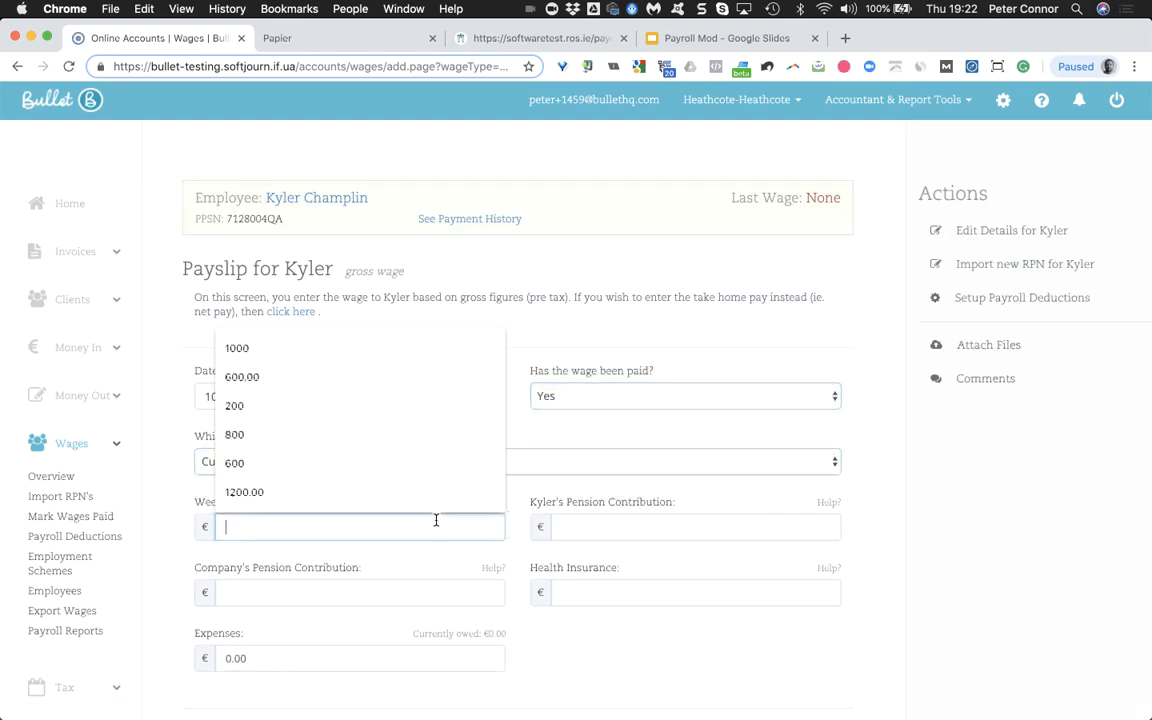
left_click(399, 352)
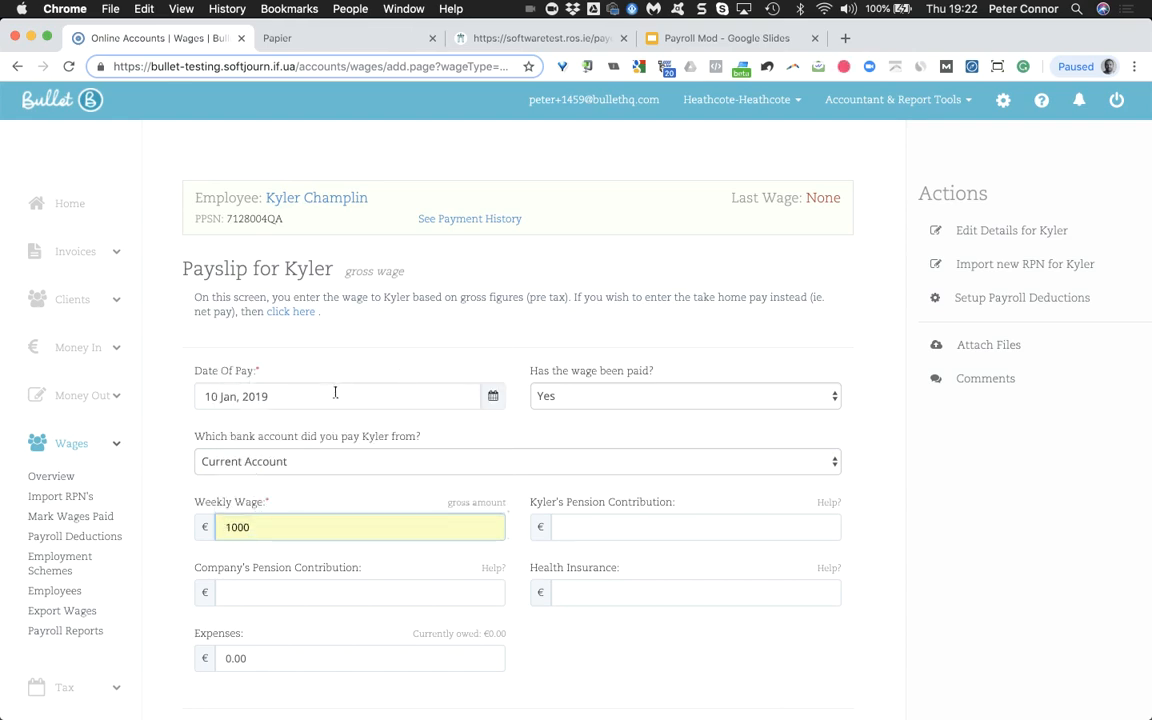
- Set the payslip's date of pay to 2 Jan, 2019, then review and save the payslip
left_click(478, 395)
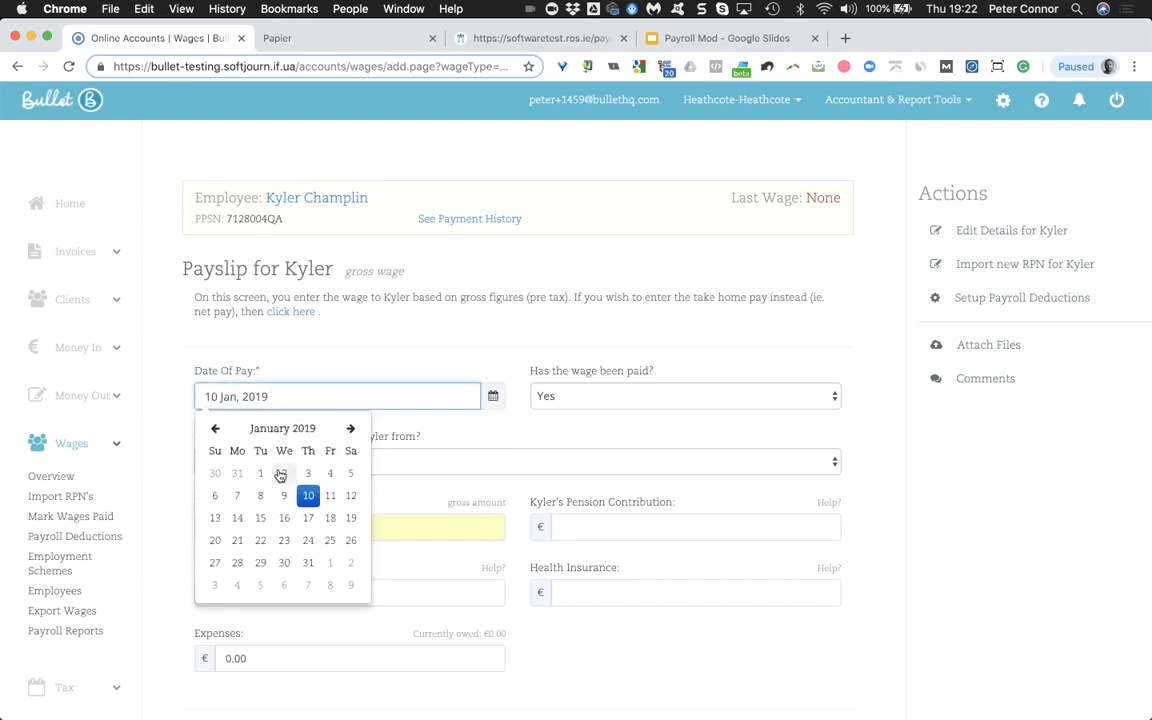
left_click(281, 474)
scroll(573, 496, "down", 5)
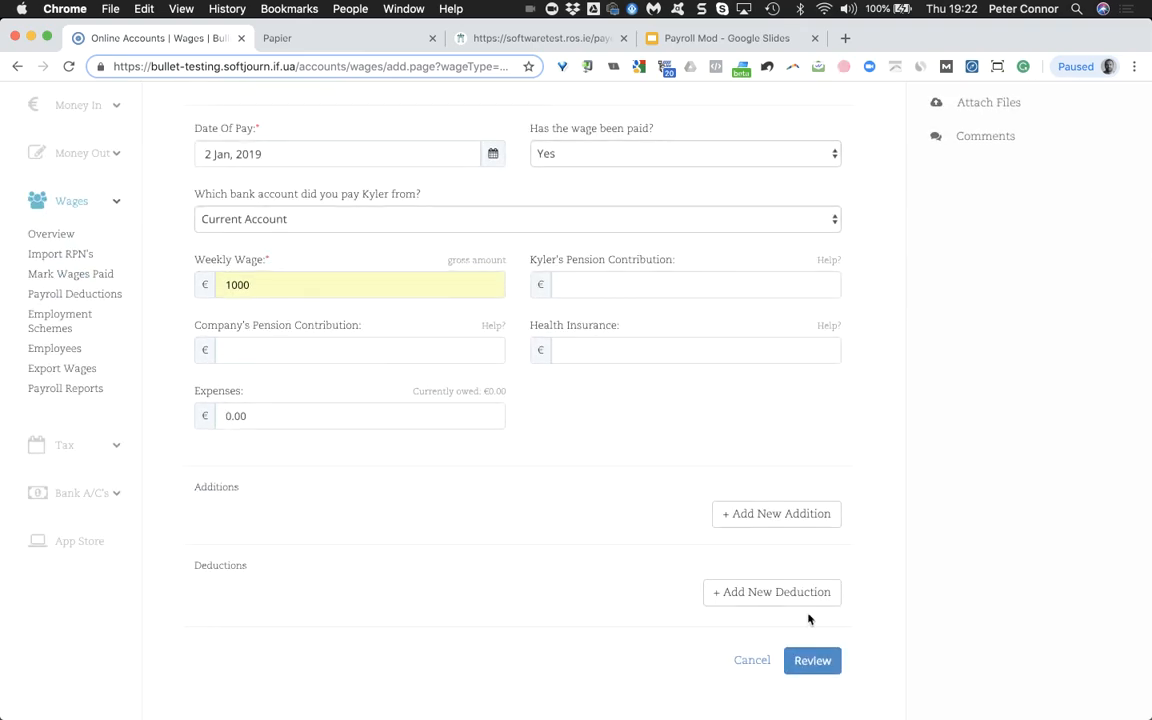
left_click(812, 660)
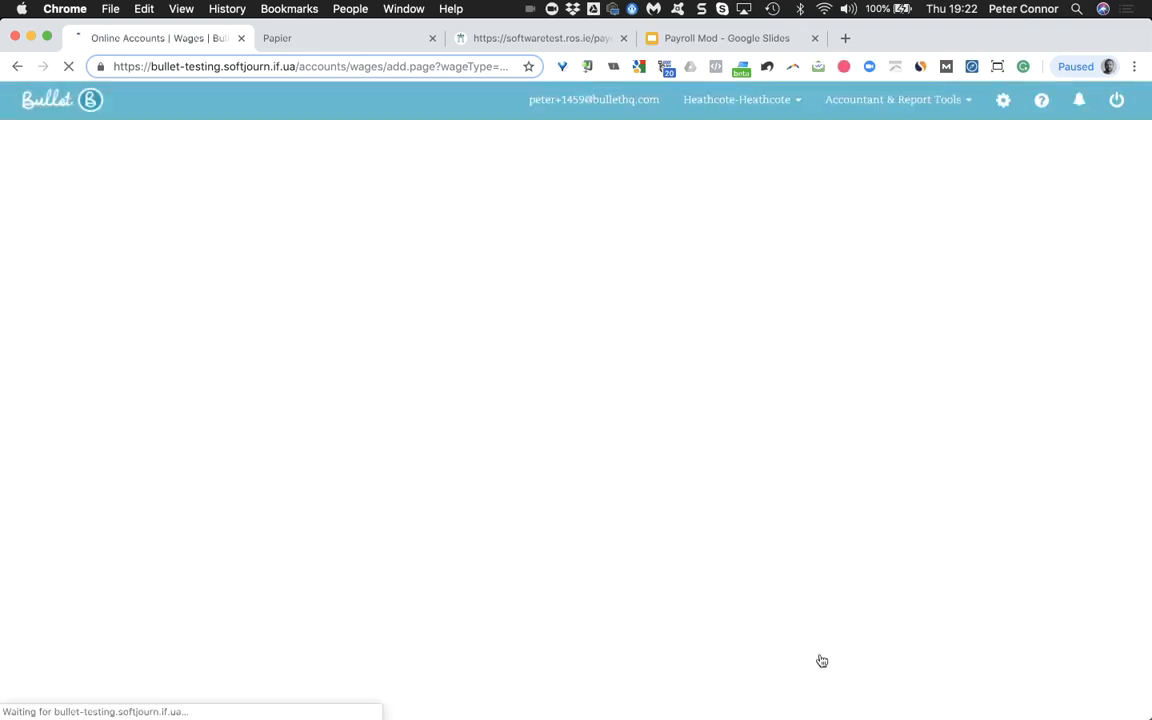
scroll(822, 661, "down", 6)
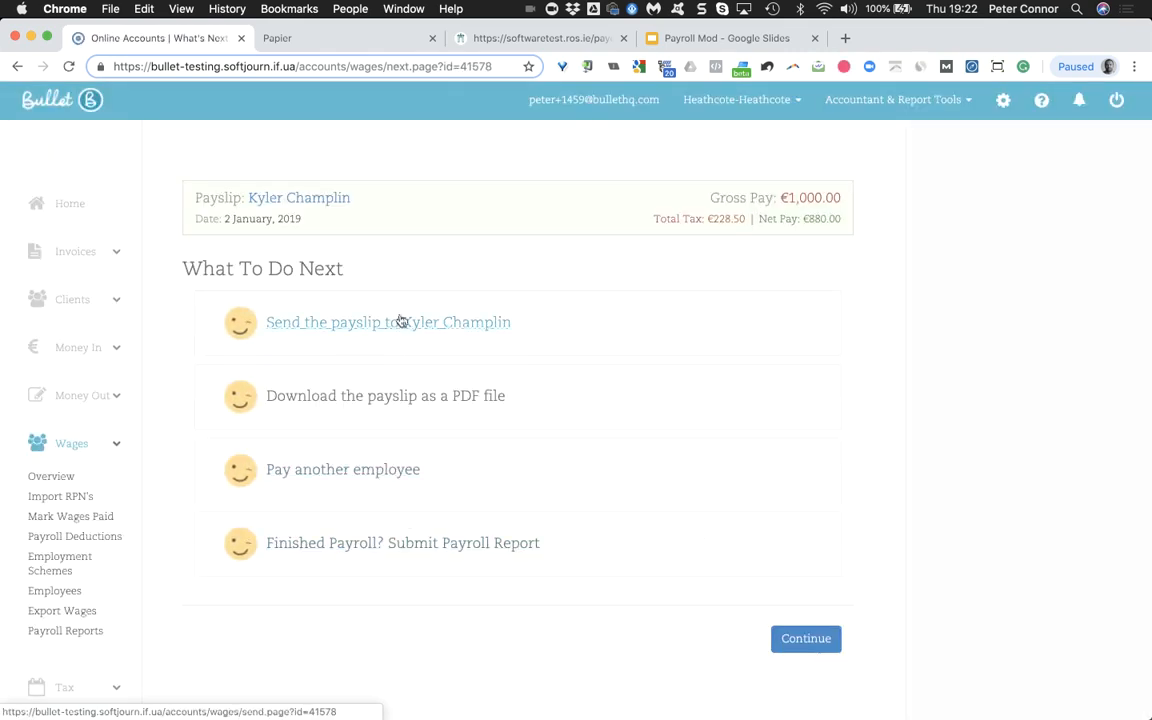
- Create another gross-wage payslip for the second listed employee with date of pay 9 Jan, 2019, then review and save it
left_click(355, 482)
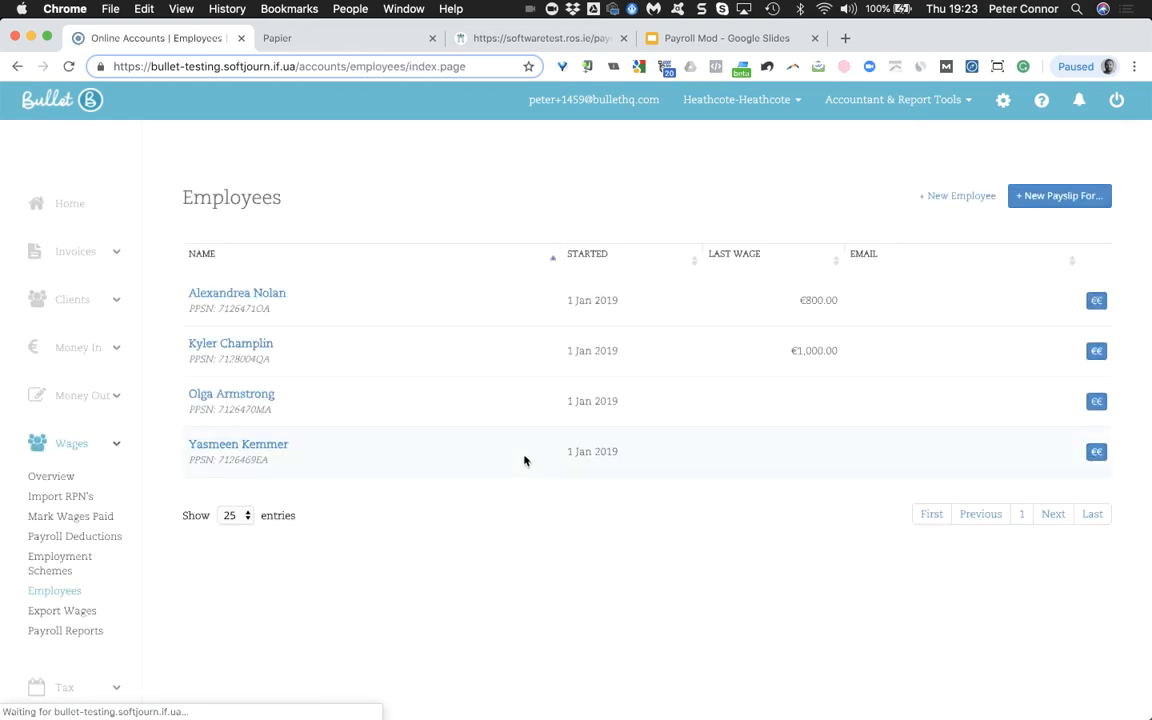
left_click(1094, 352)
left_click(320, 368)
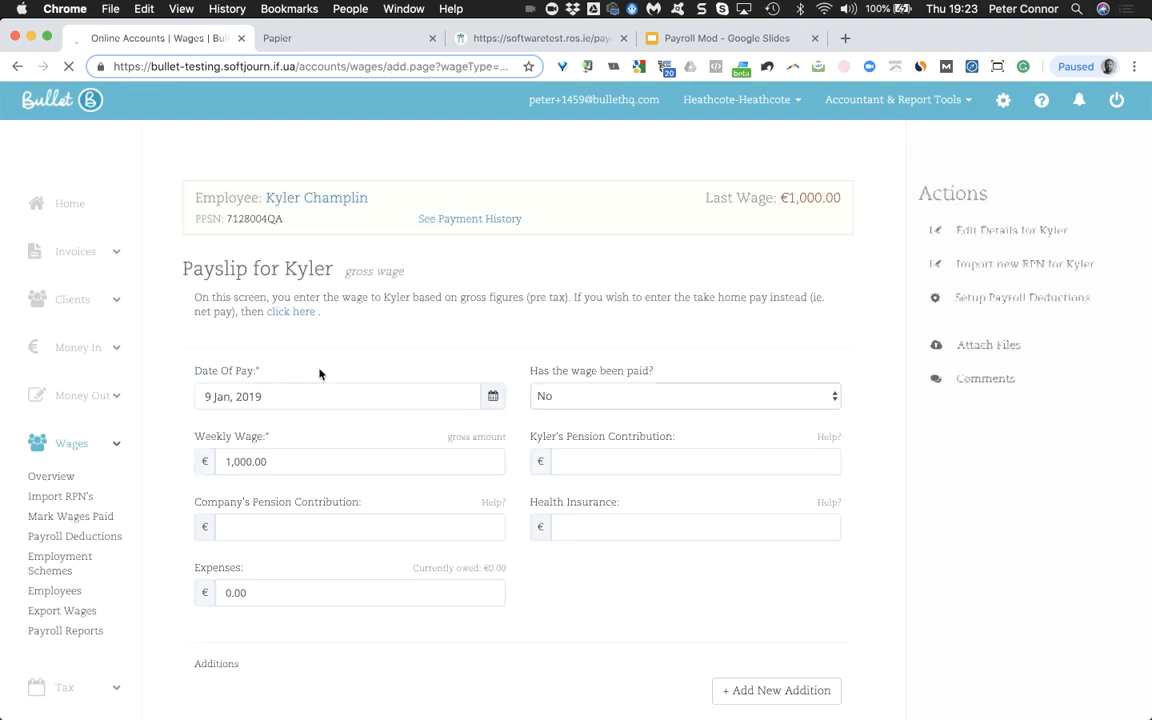
left_click(318, 399)
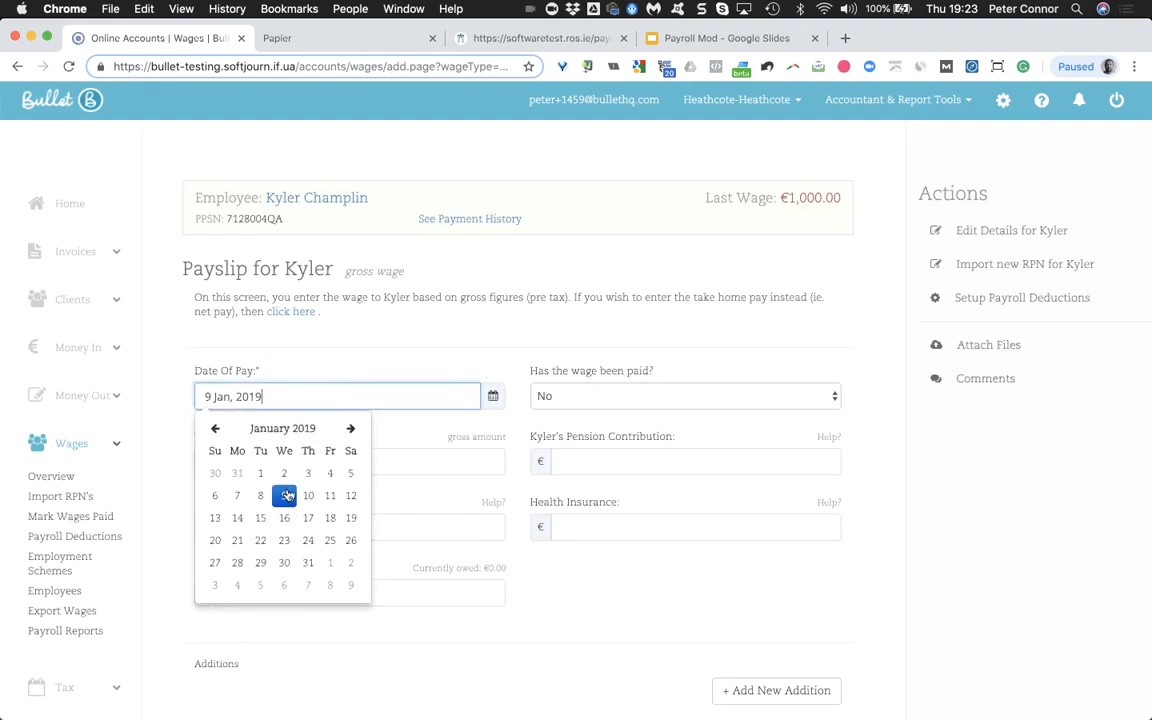
left_click(283, 496)
scroll(715, 594, "down", 3)
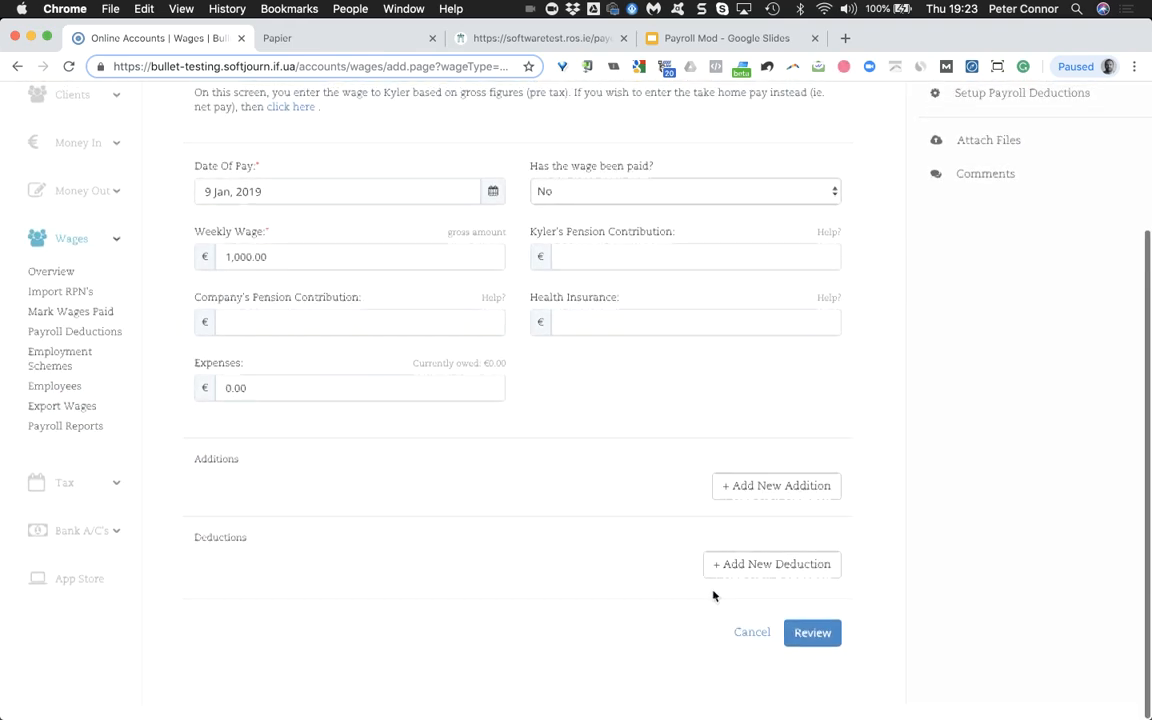
left_click(813, 647)
scroll(836, 548, "down", 5)
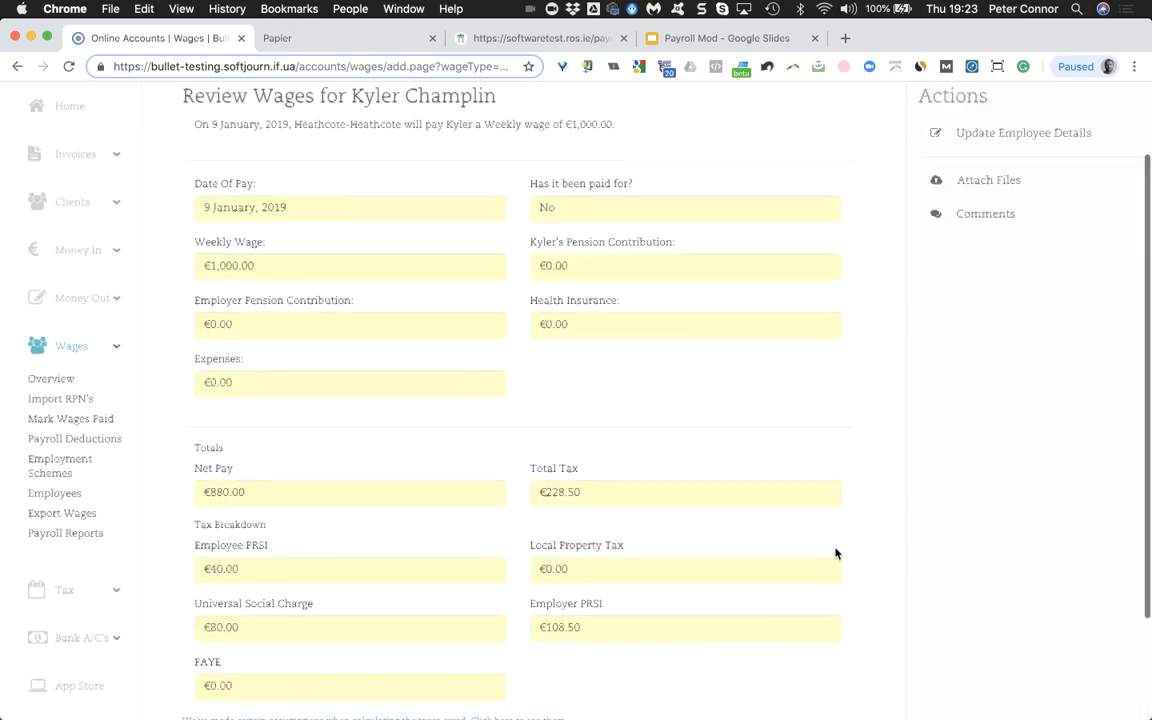
left_click(818, 645)
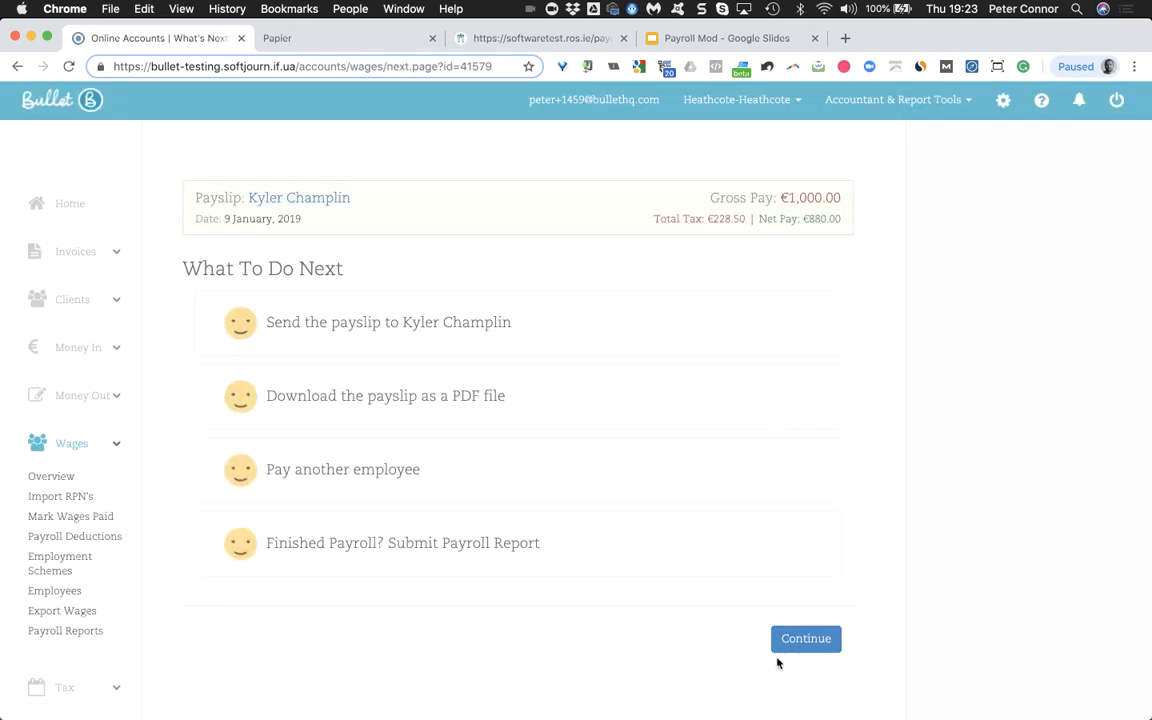
- Submit the payroll report to Revenue using the ROS certificate password and dismiss the password-saving prompt
left_click(376, 542)
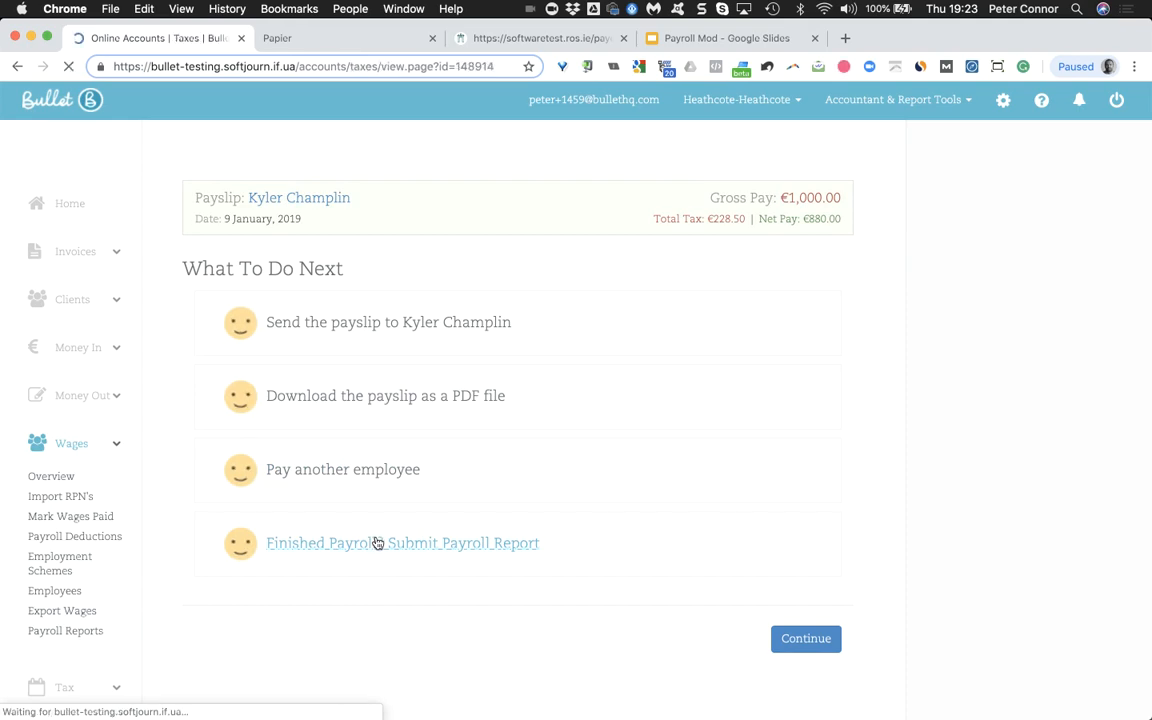
scroll(377, 543, "down", 4)
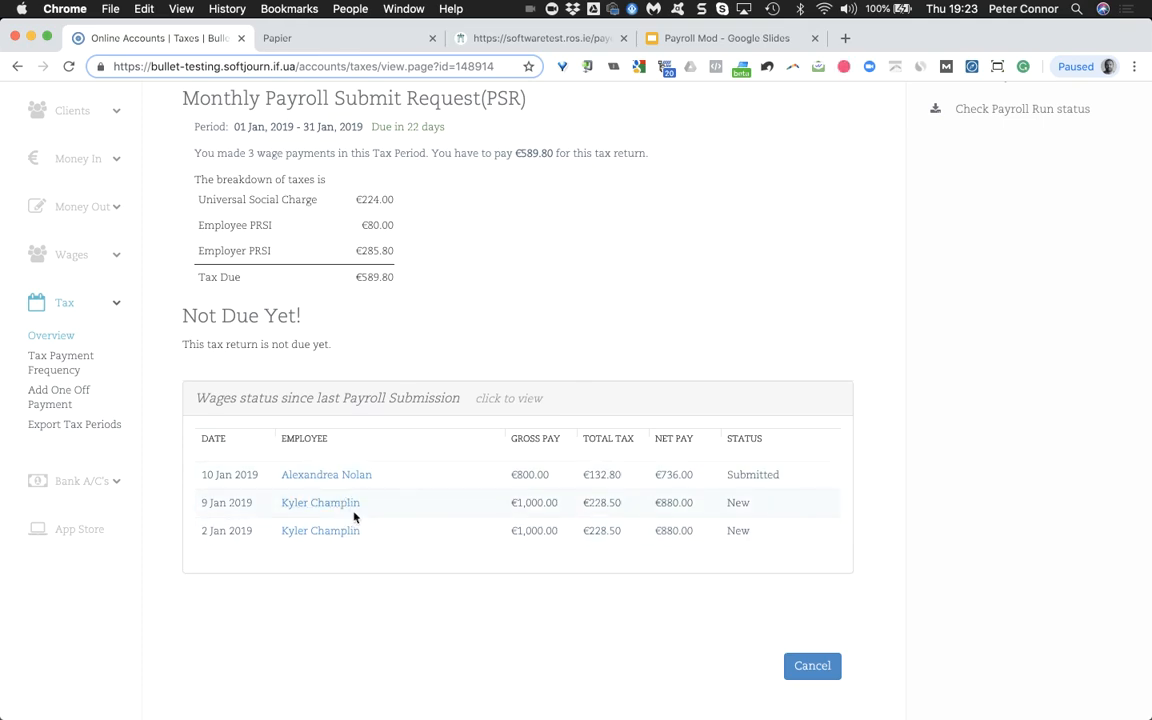
scroll(883, 485, "up", 5)
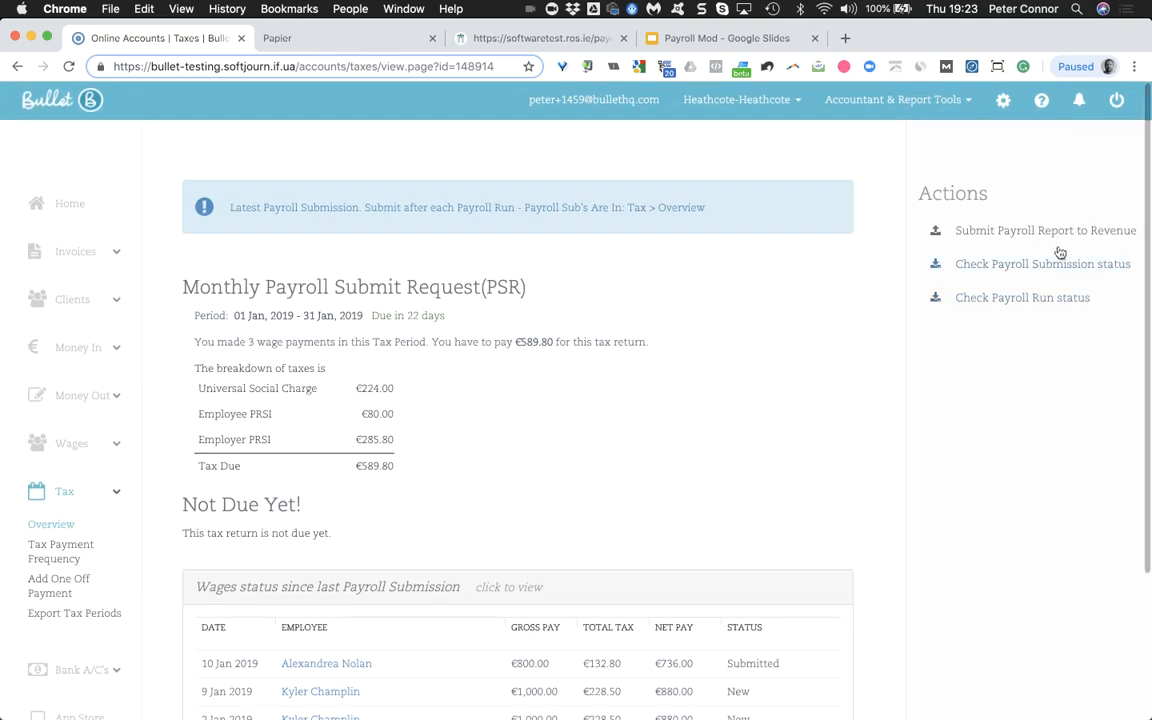
left_click(1045, 233)
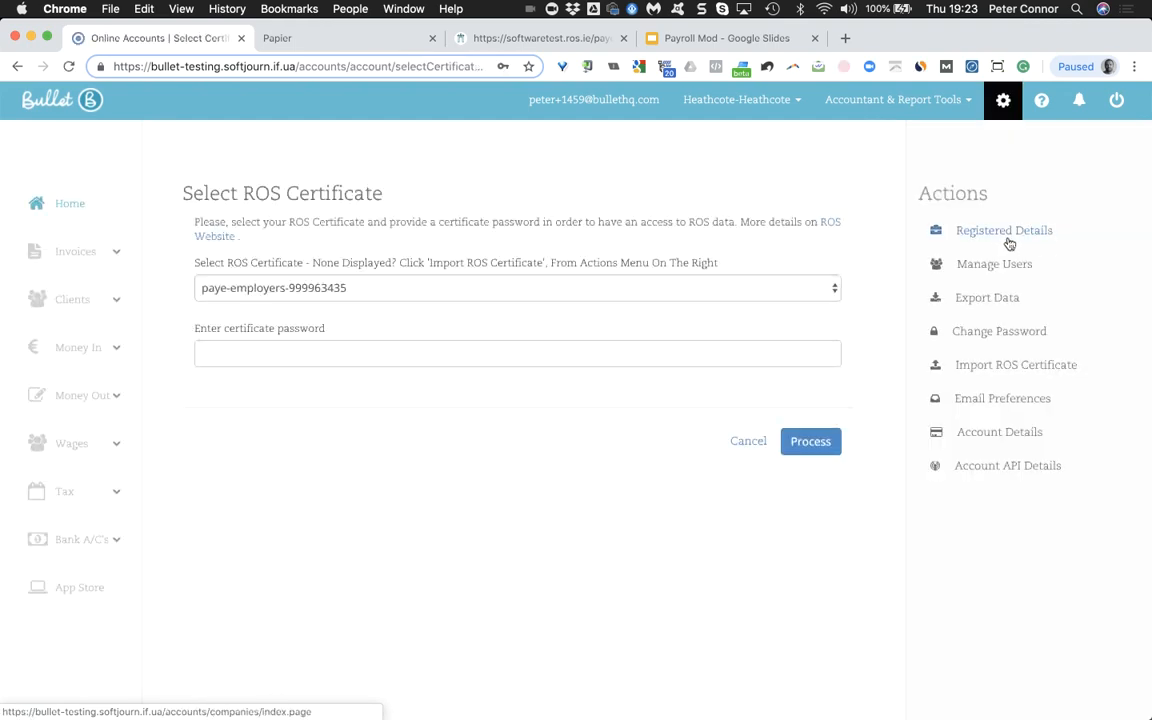
left_click(462, 349)
key("super+v")
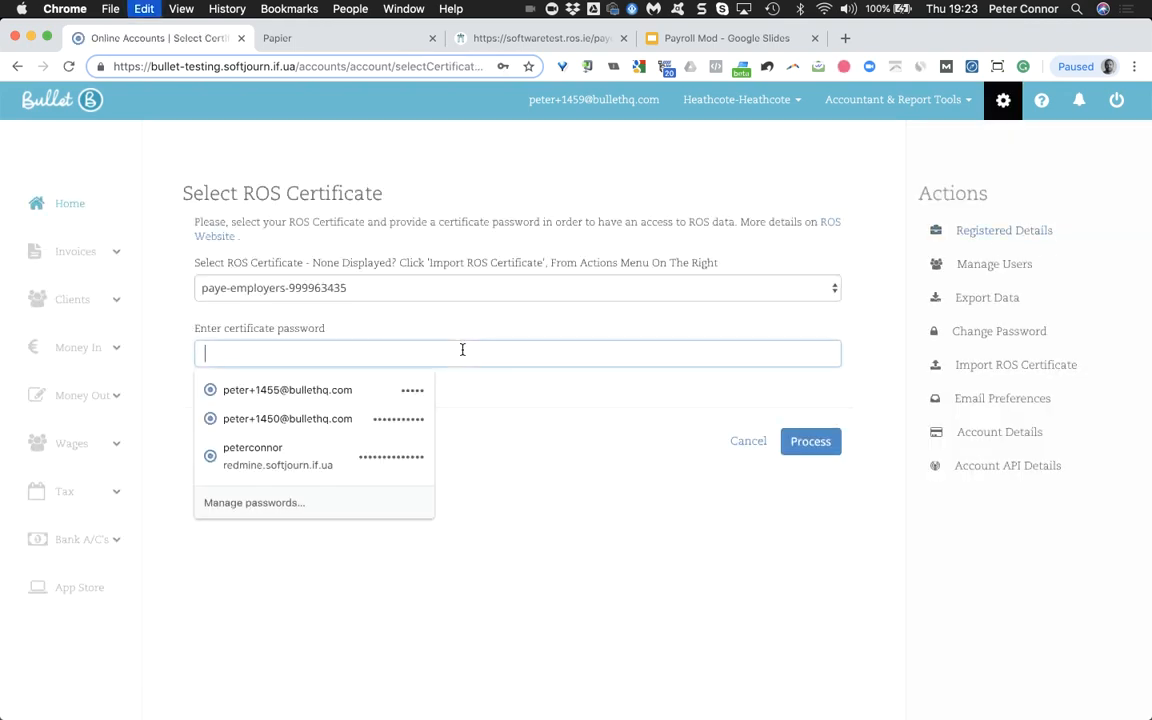
left_click(796, 443)
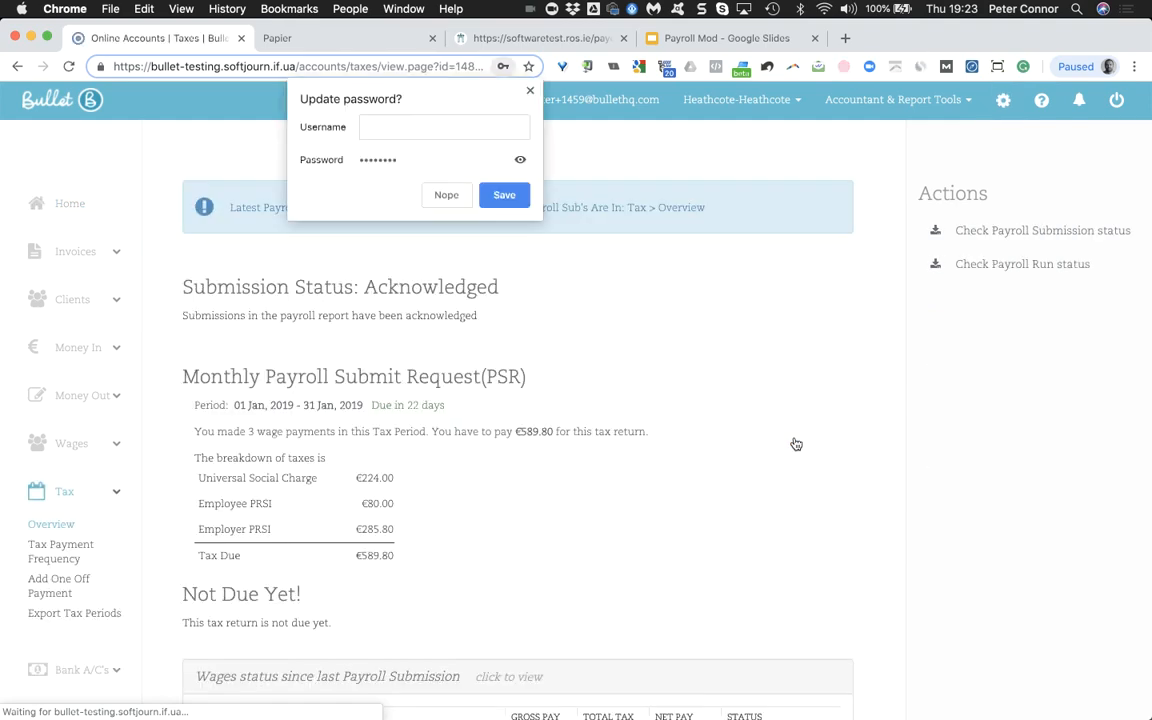
left_click(531, 91)
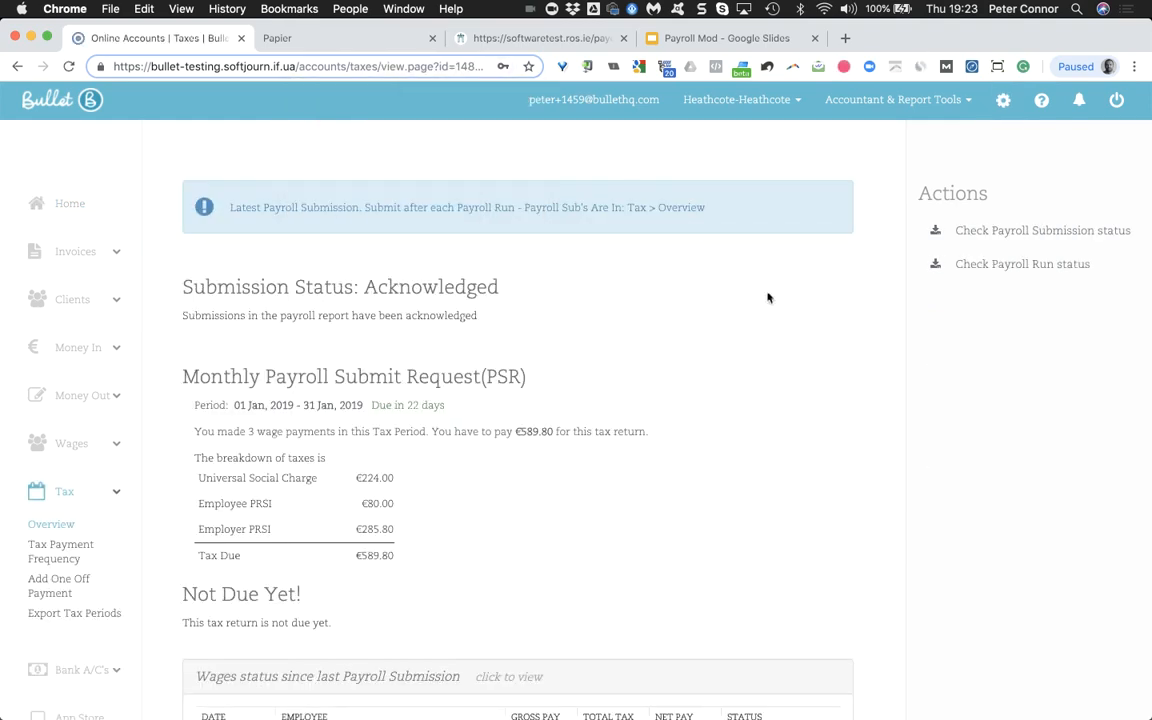
- Examine the report's submission status after sending and the status of each wage in the list
scroll(805, 393, "down", 3)
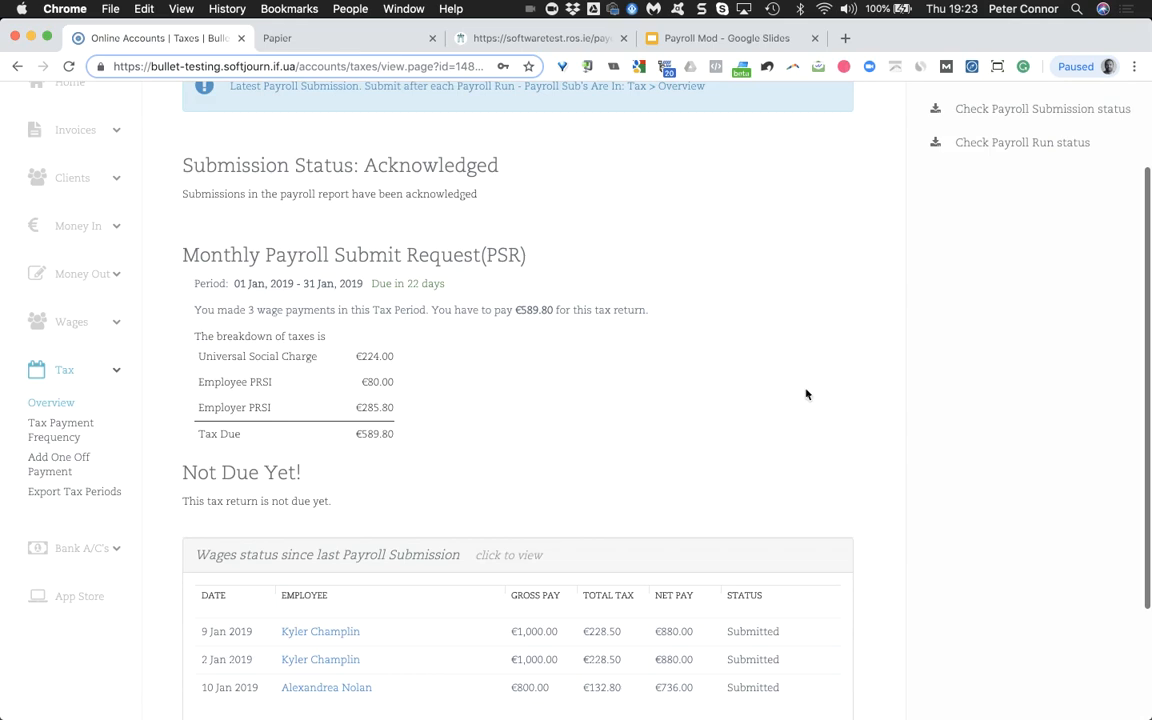
double_click(405, 162)
scroll(465, 352, "down", 3)
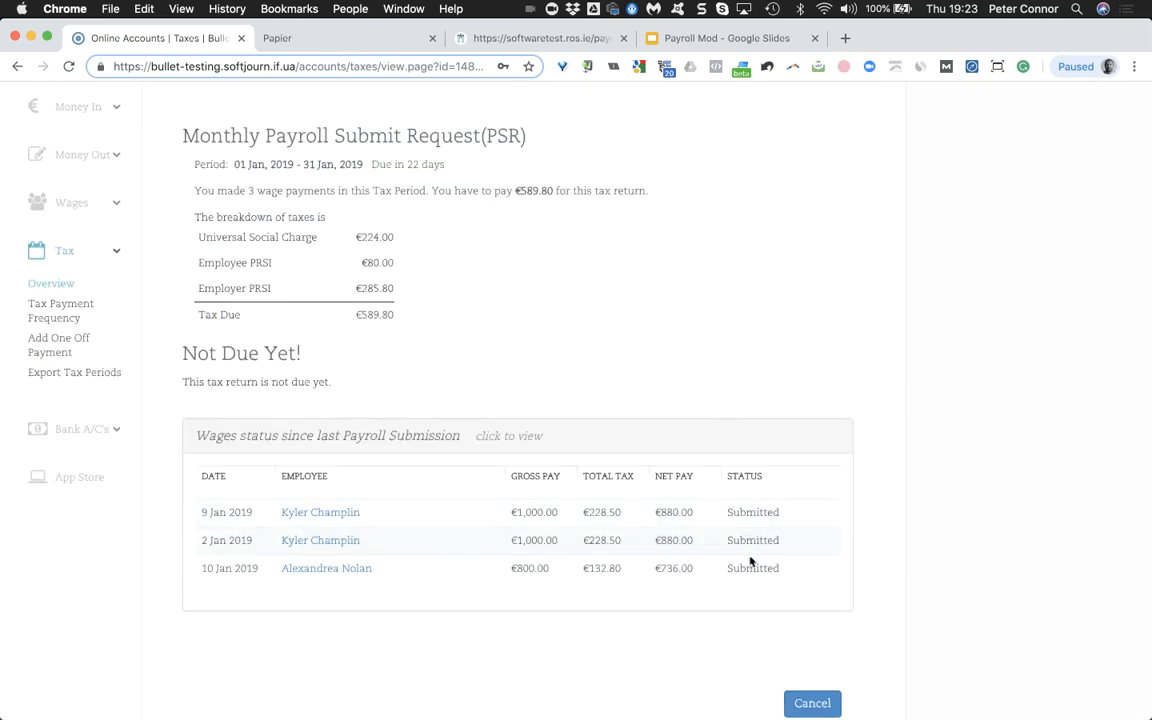
double_click(750, 567)
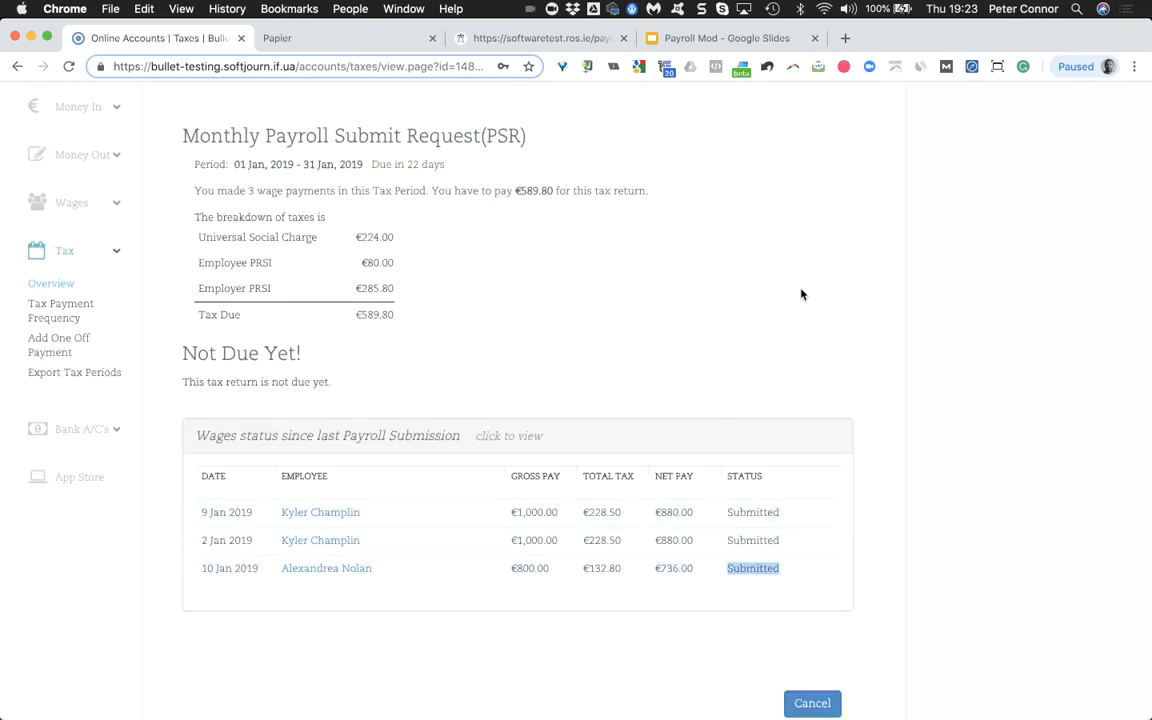
scroll(807, 450, "up", 6)
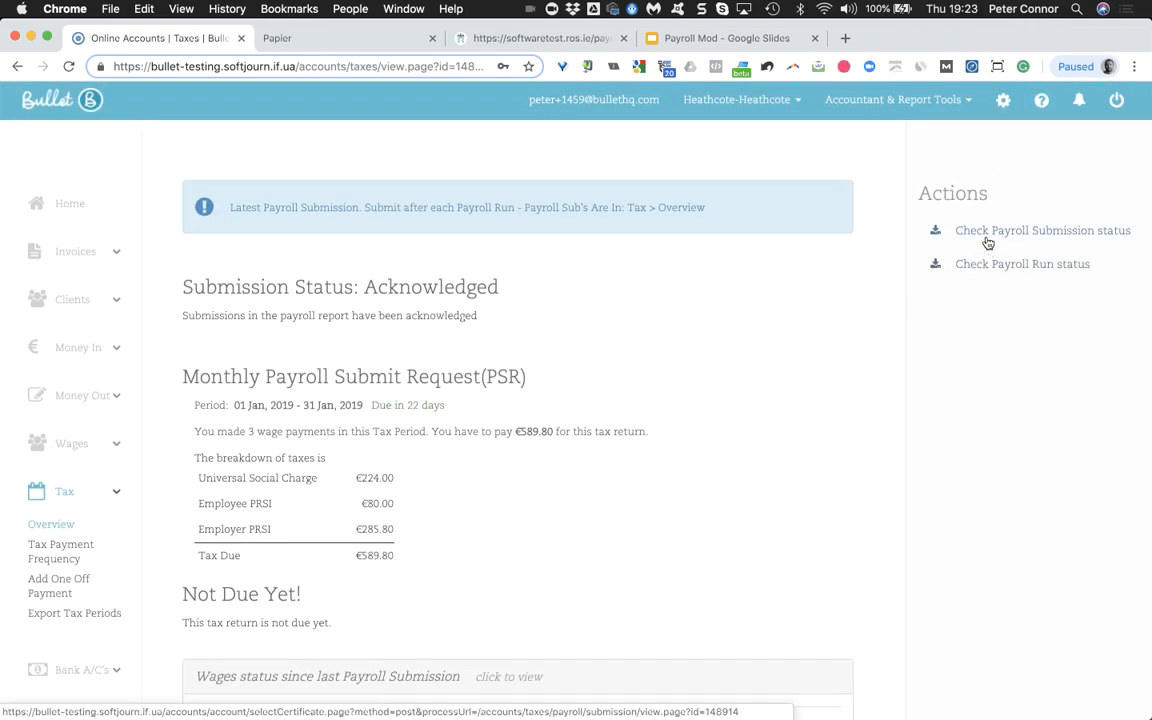
- Check the payroll submission status with Revenue using the ROS certificate password and dismiss the password-saving prompt
left_click(987, 243)
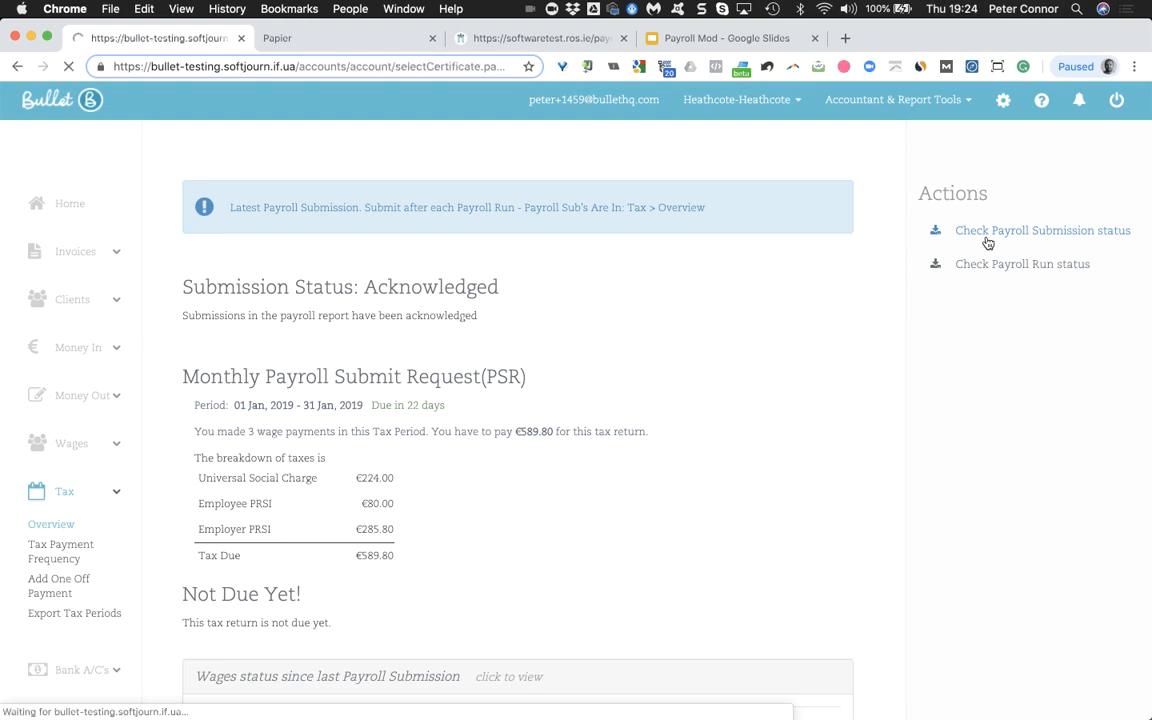
left_click(459, 360)
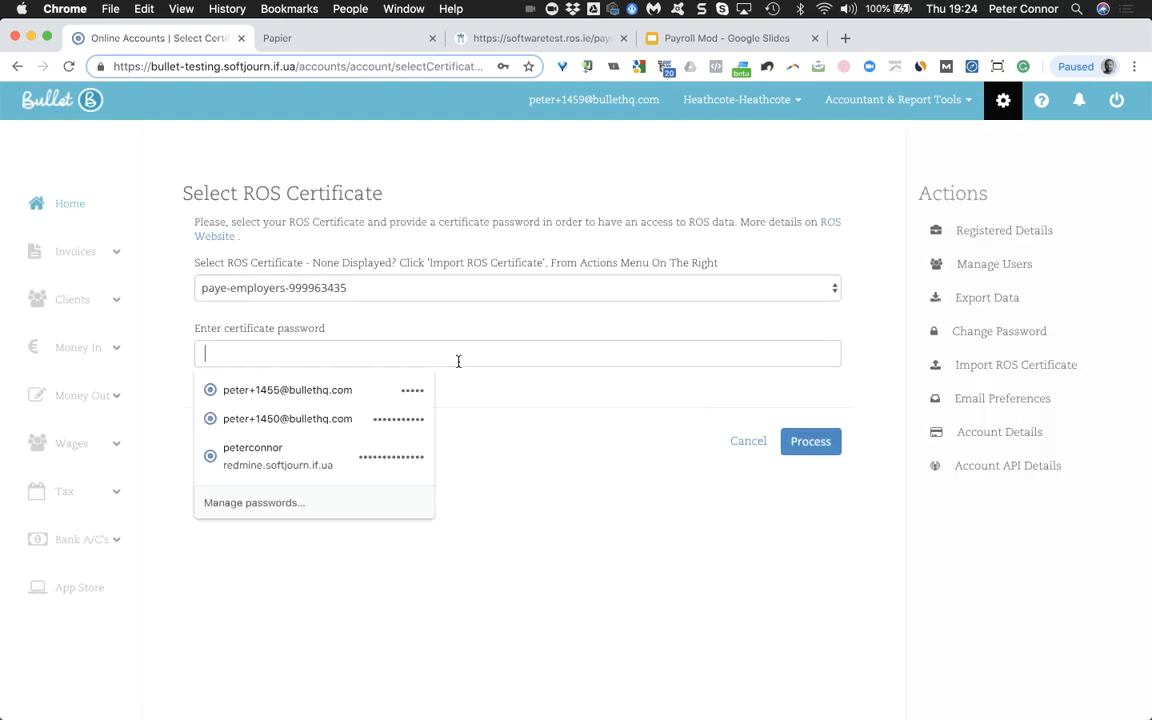
key("super+v")
left_click(811, 440)
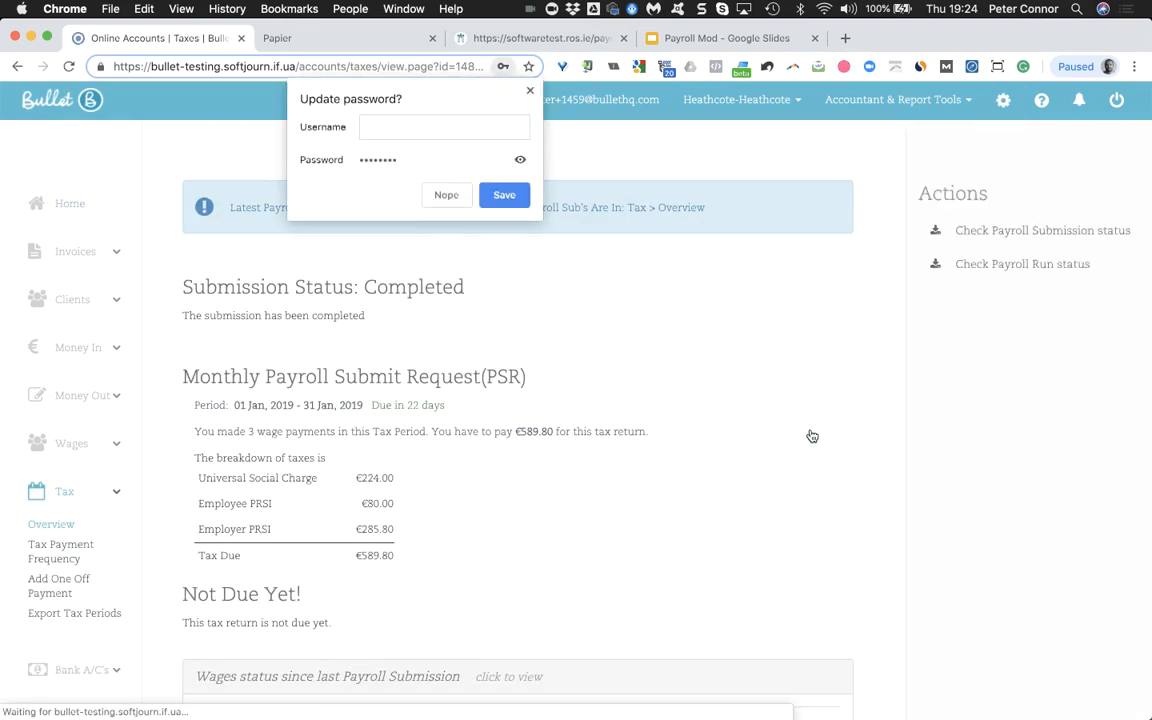
left_click(530, 90)
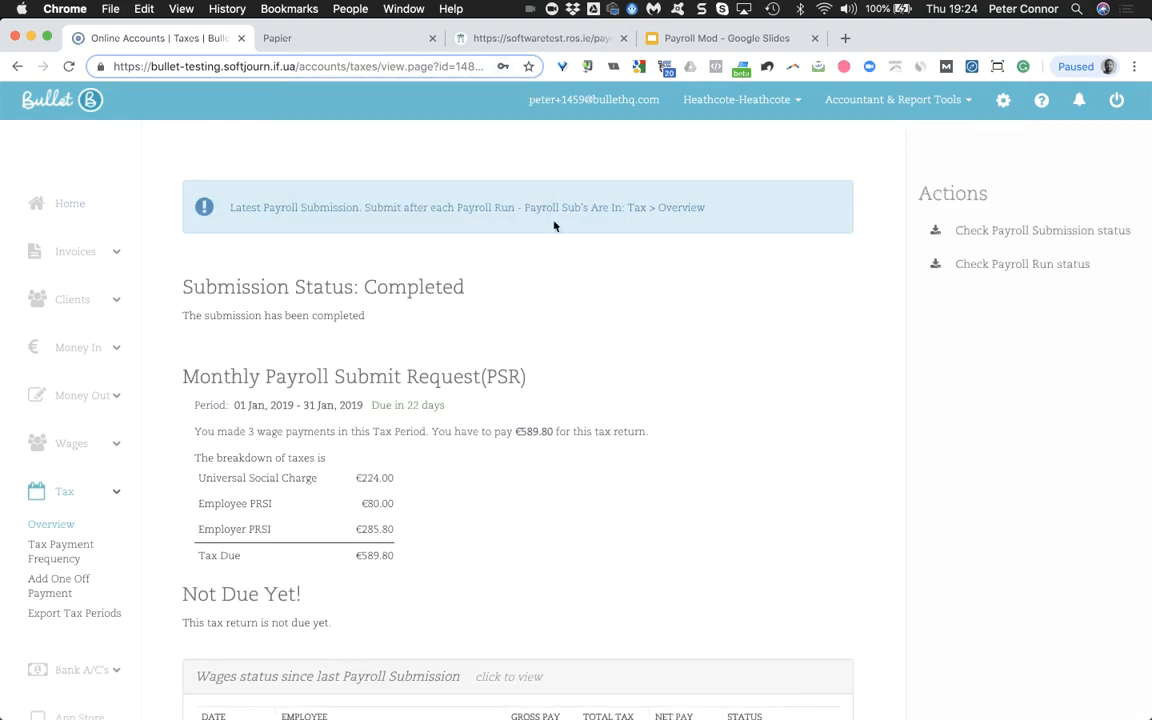
- Read the refreshed submission status and compare it with the statuses in the wages table
double_click(390, 279)
scroll(686, 328, "down", 5)
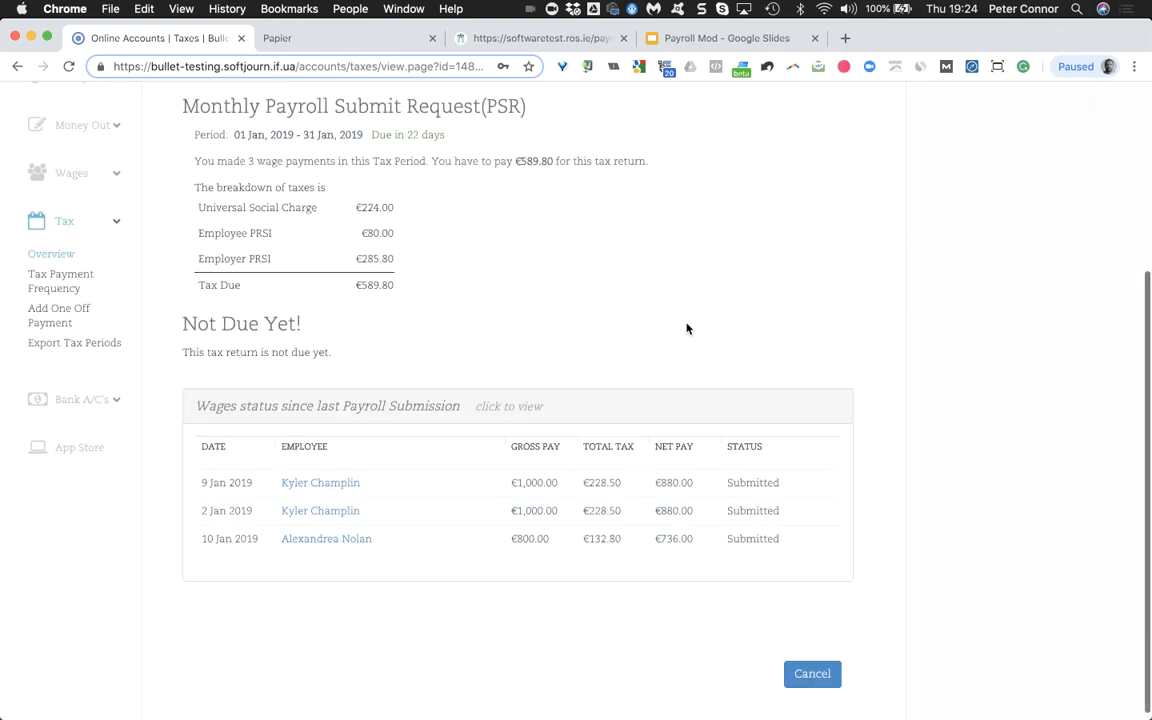
double_click(755, 540)
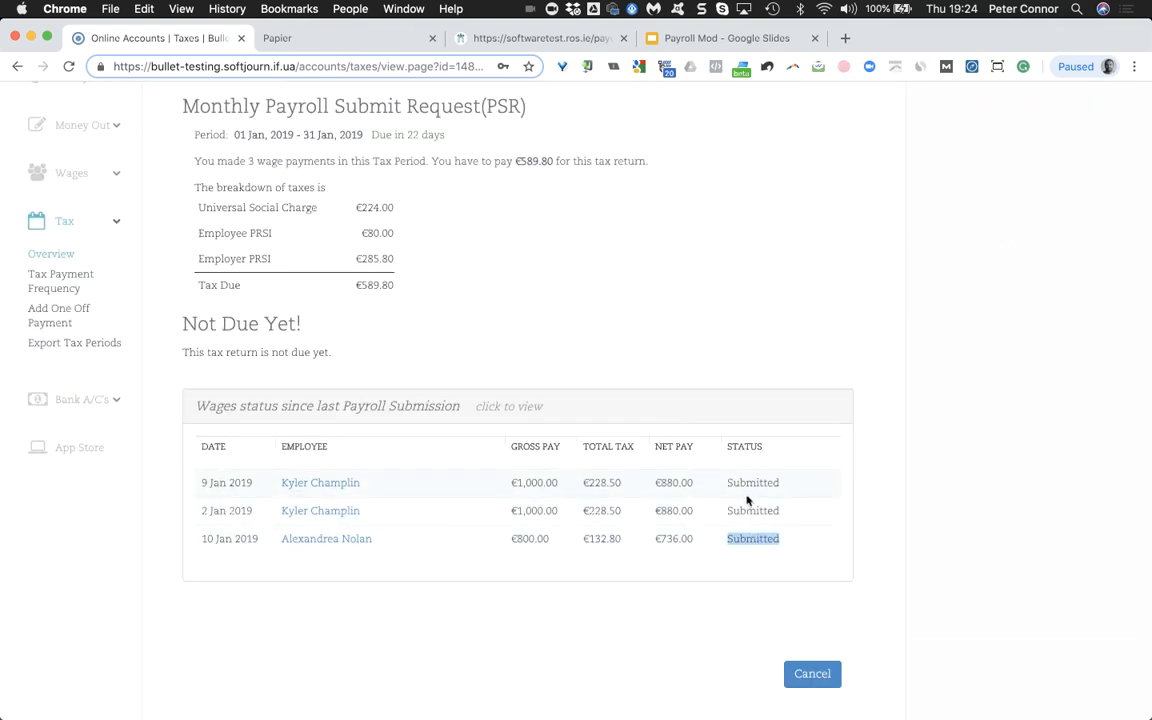
scroll(796, 264, "up", 5)
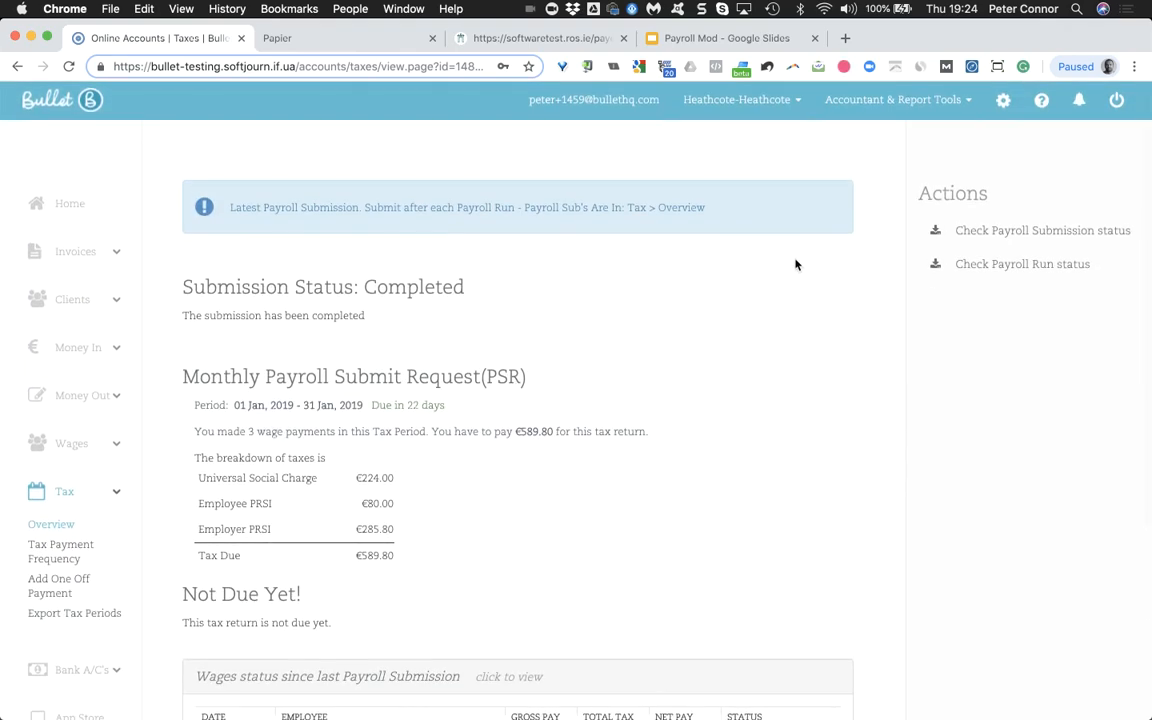
scroll(796, 264, "down", 5)
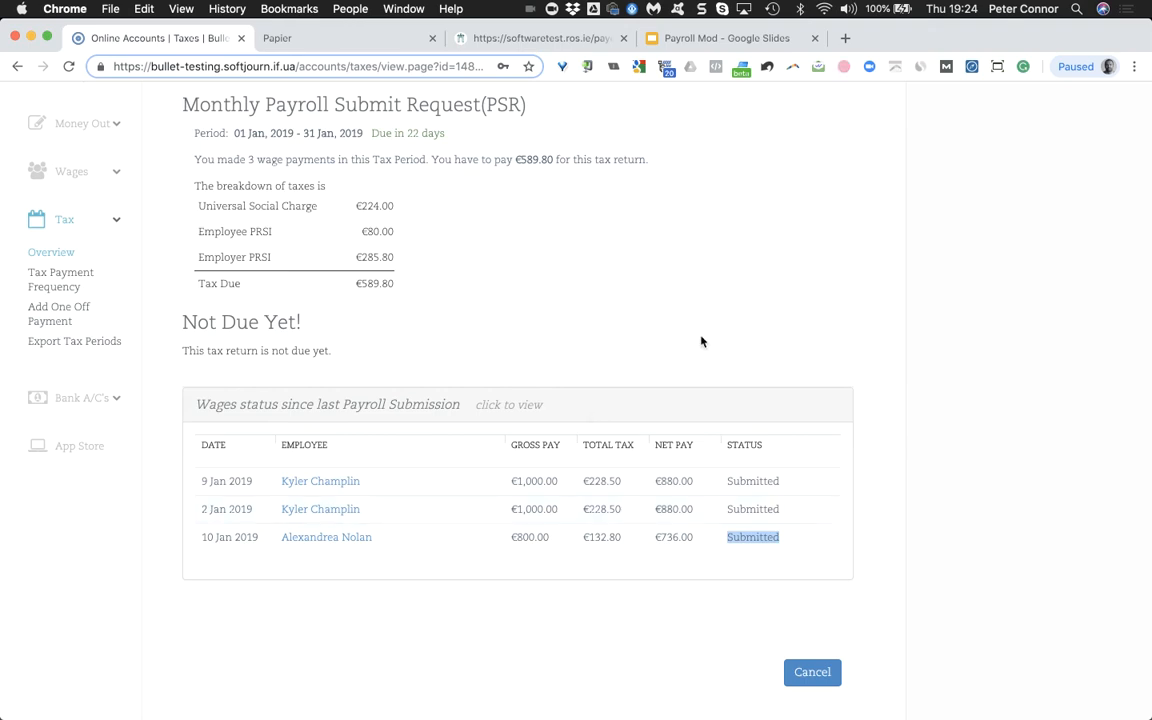
- Check the payroll run status with Revenue using the ROS certificate password
left_click(1050, 214)
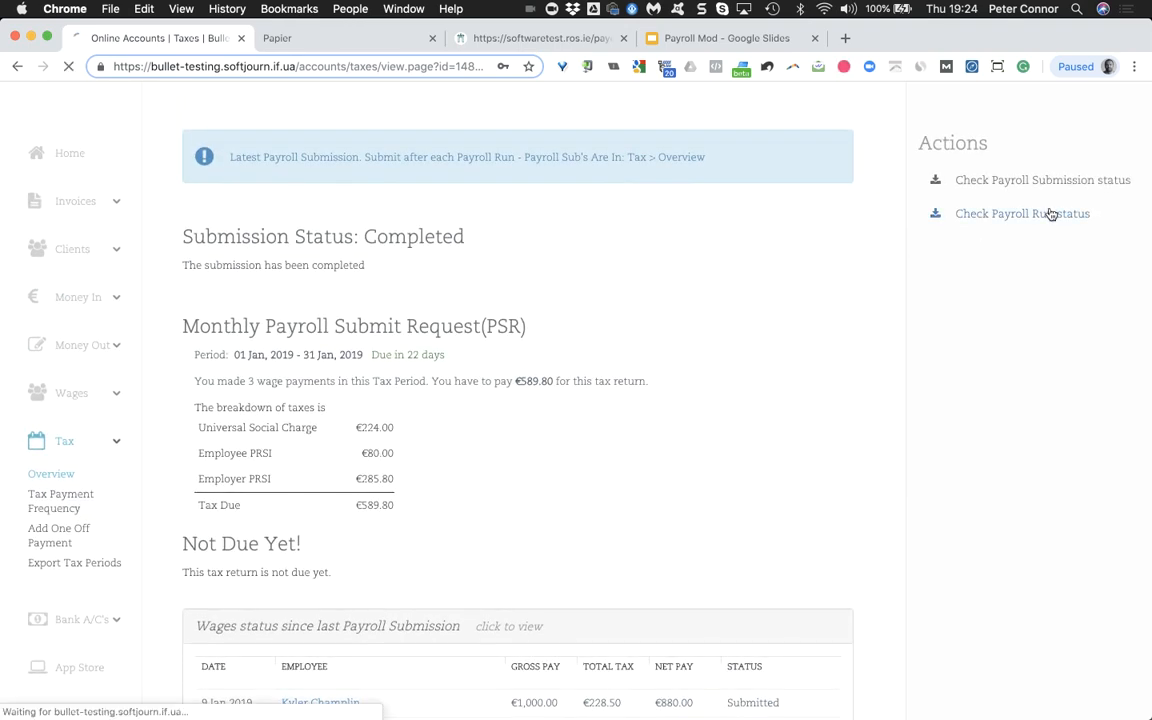
left_click(451, 355)
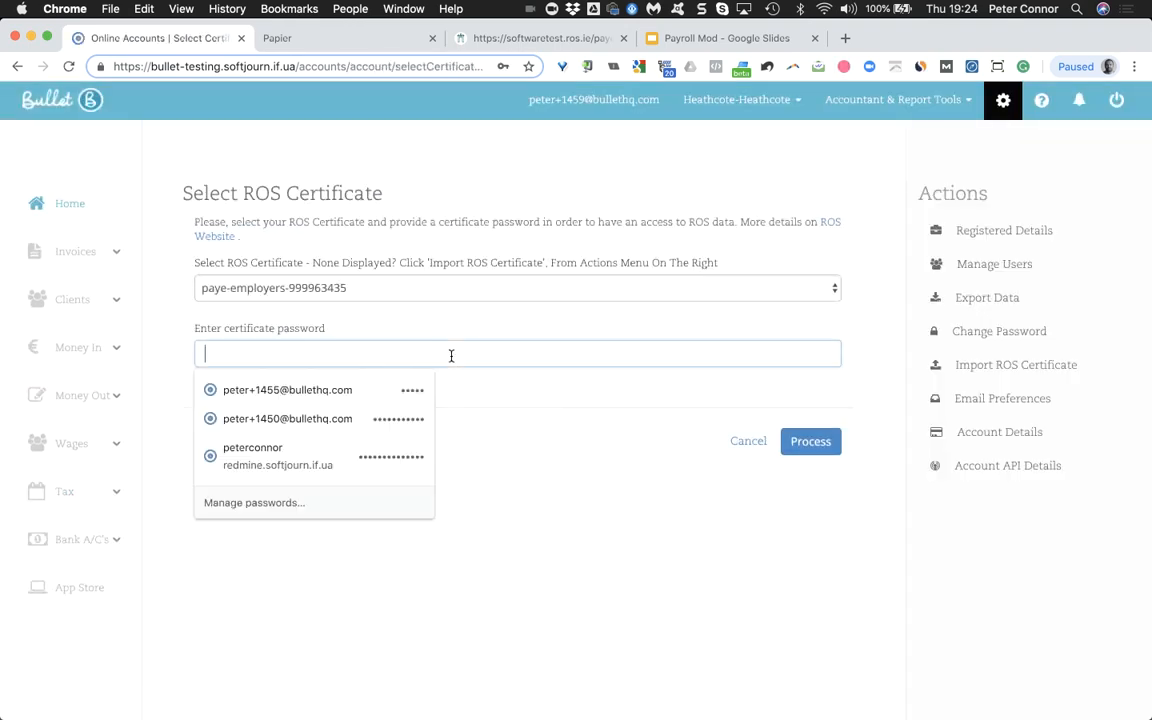
key("super+v")
left_click(797, 441)
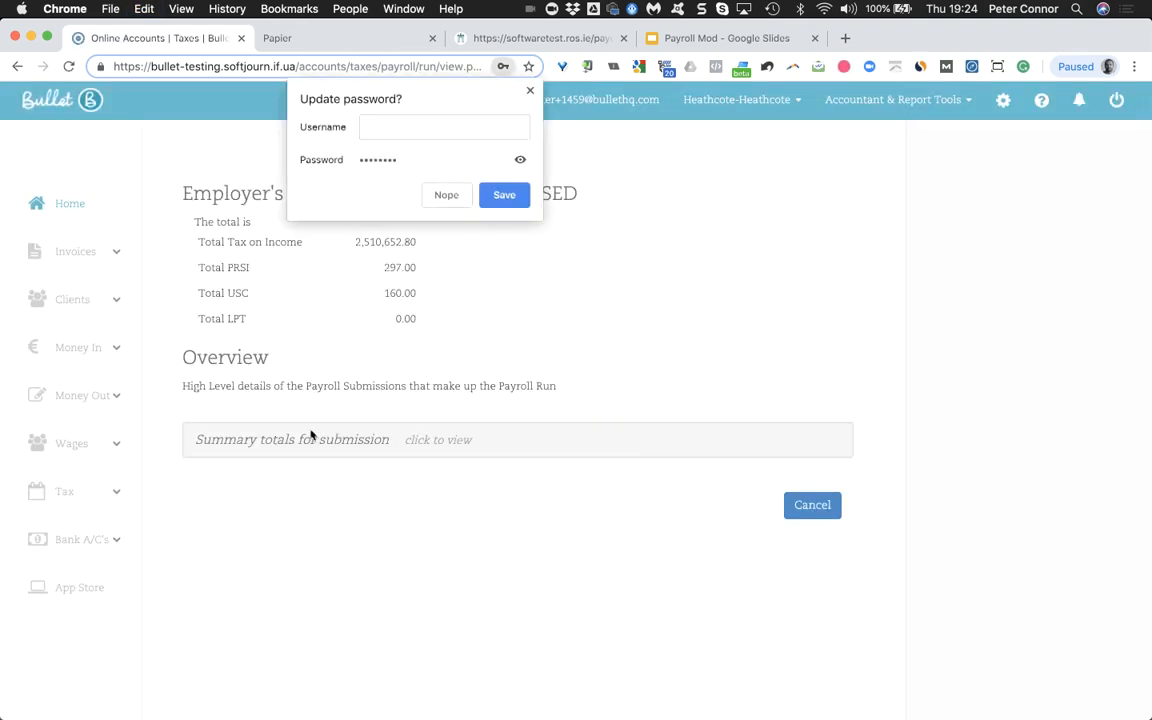
- Expand the summary totals for the payroll run's submissions and examine the wage count of each submission
left_click(380, 440)
scroll(681, 411, "down", 2)
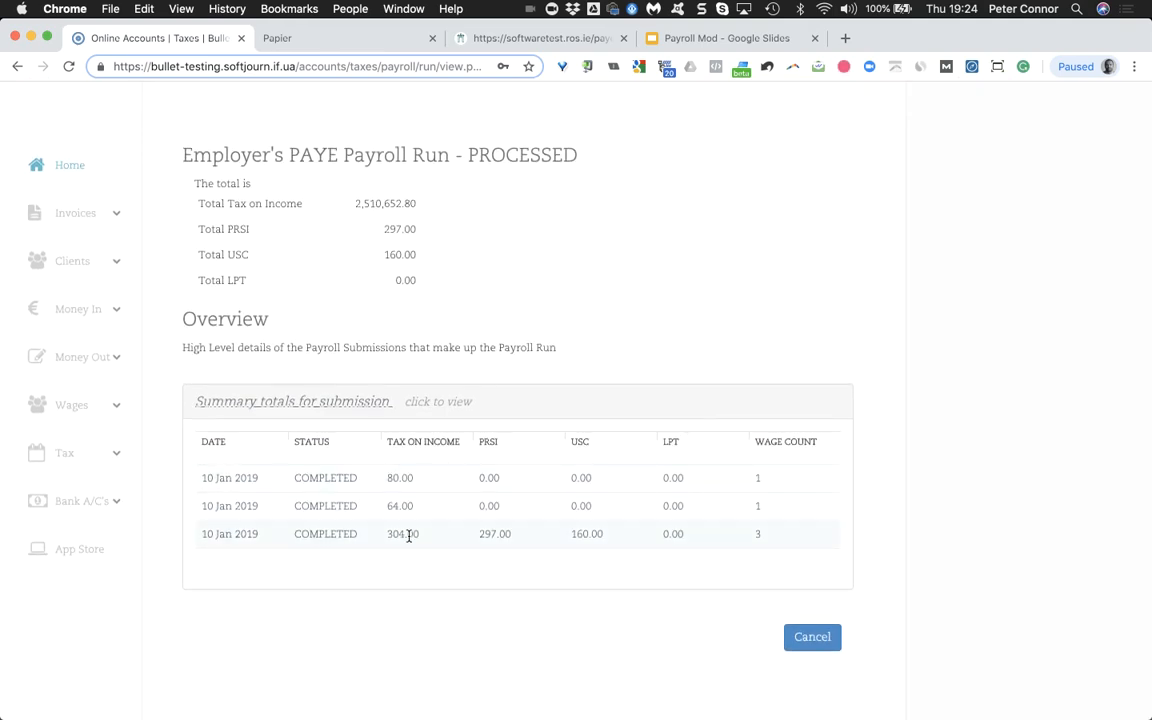
double_click(757, 478)
left_click(757, 534)
double_click(757, 534)
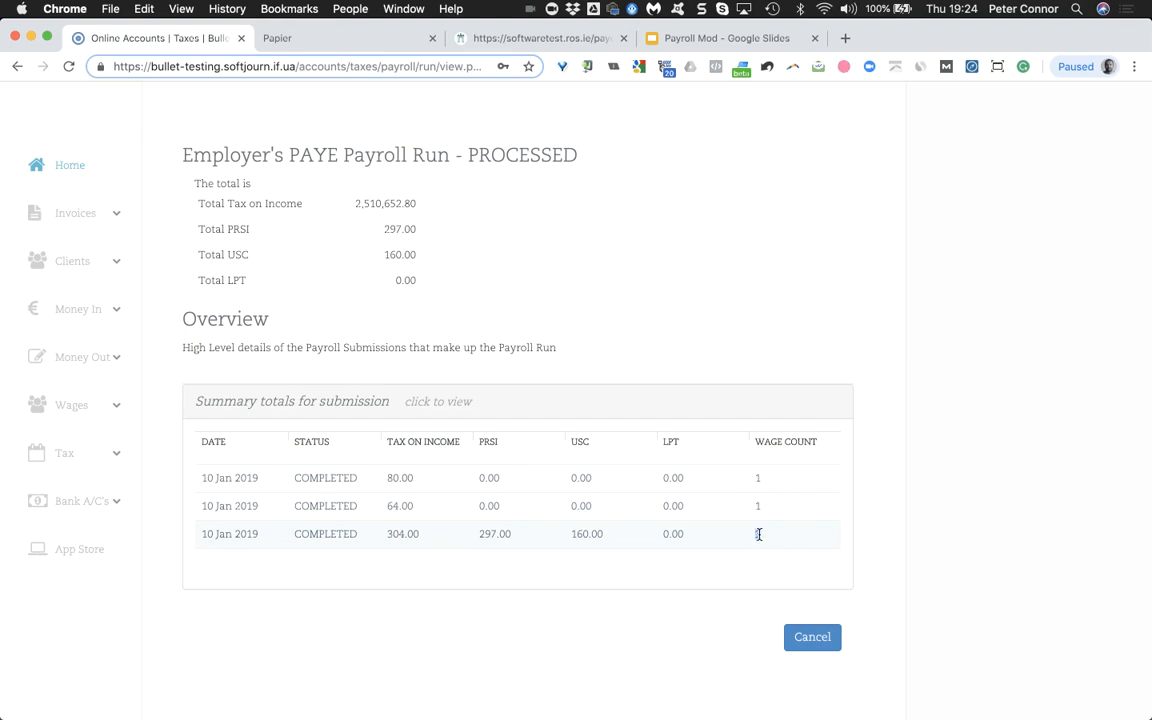